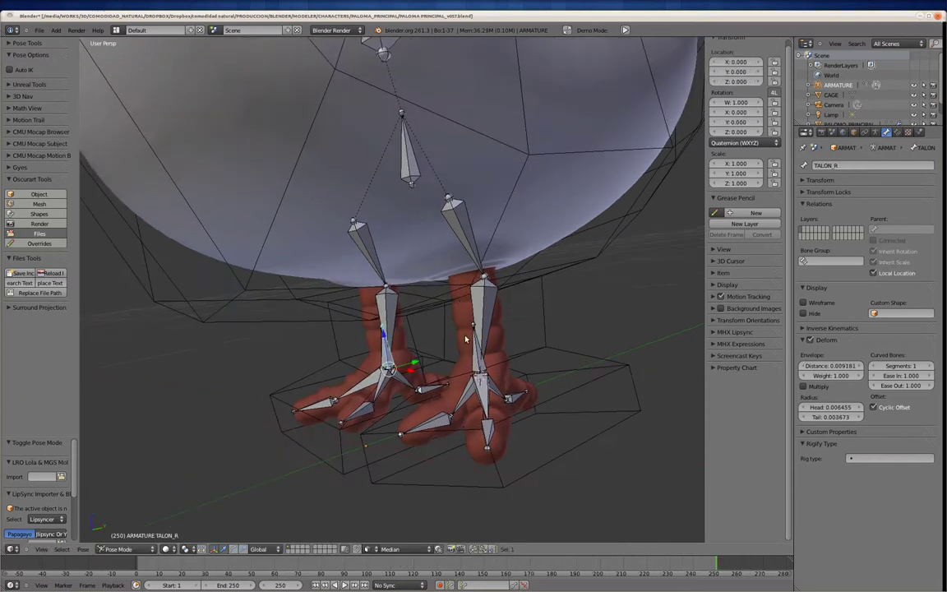
Step: Try an IK constraint on the upper left femur (TALON_L, chain 2), then remove it
middle_drag(465, 339, 485, 313)
right_click(464, 246)
click(876, 132)
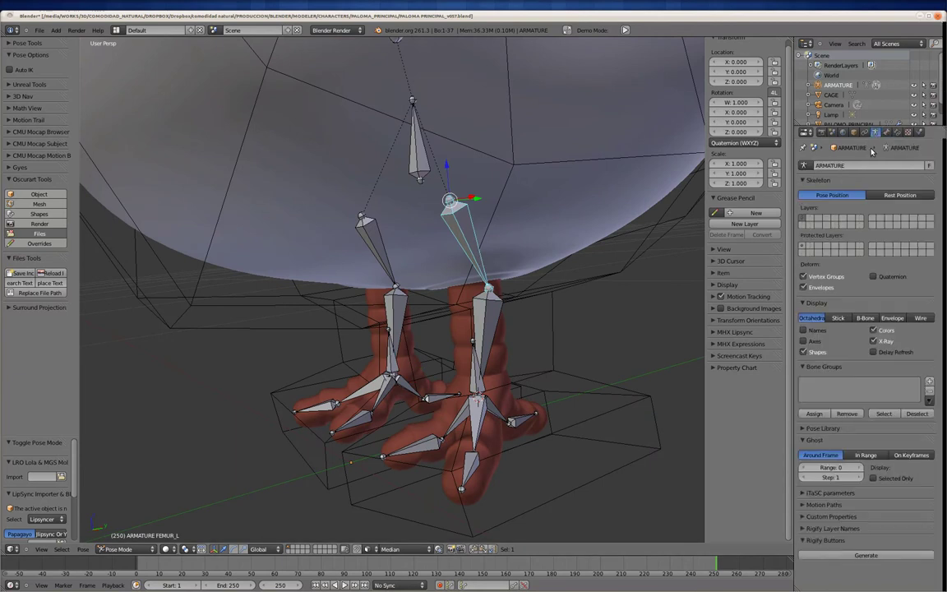
click(897, 133)
click(822, 177)
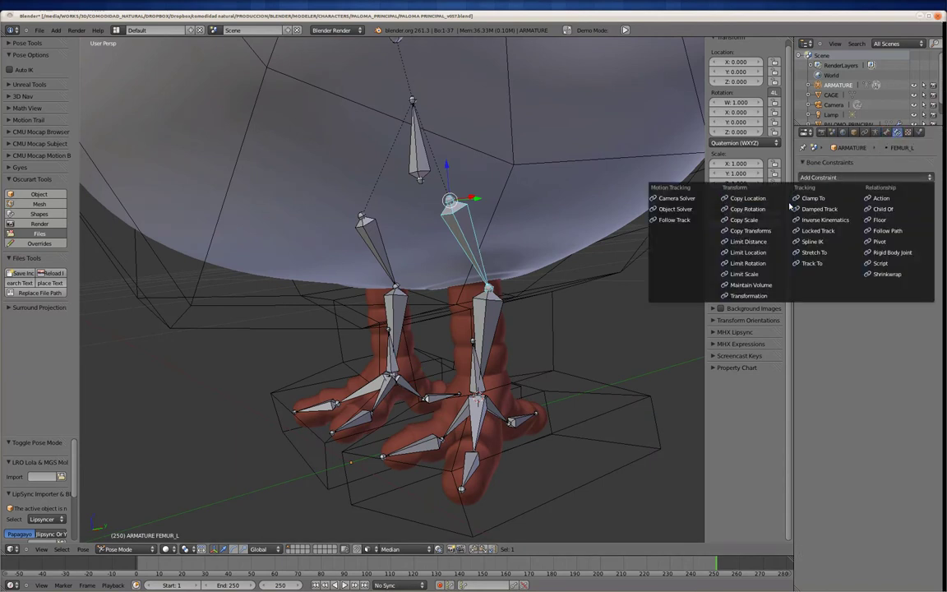
click(810, 221)
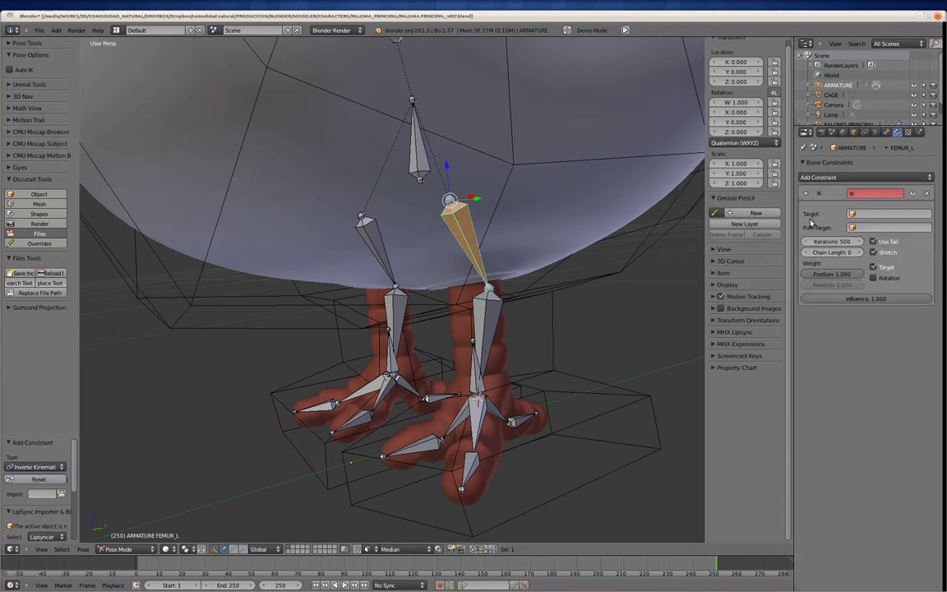
click(864, 214)
click(871, 234)
click(865, 227)
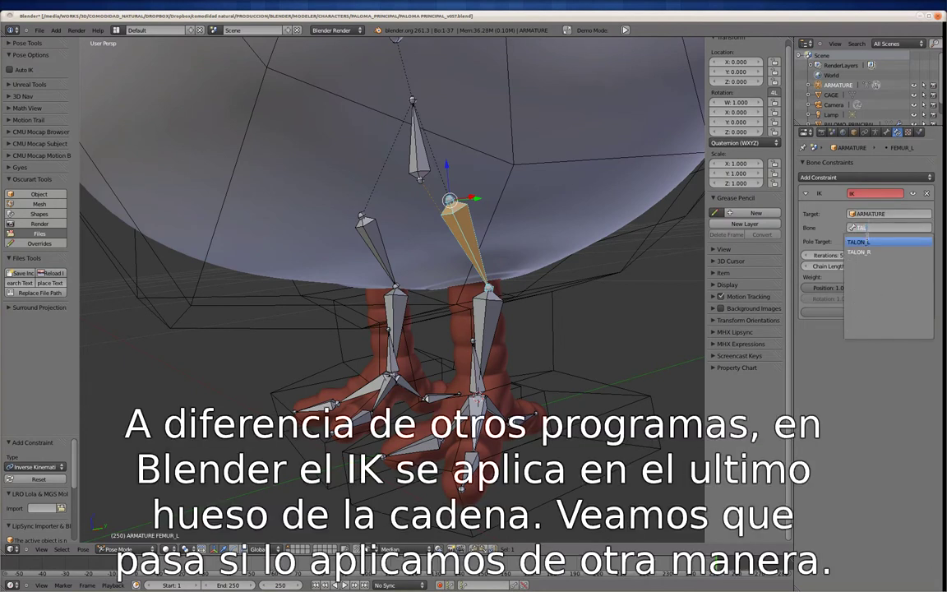
click(863, 242)
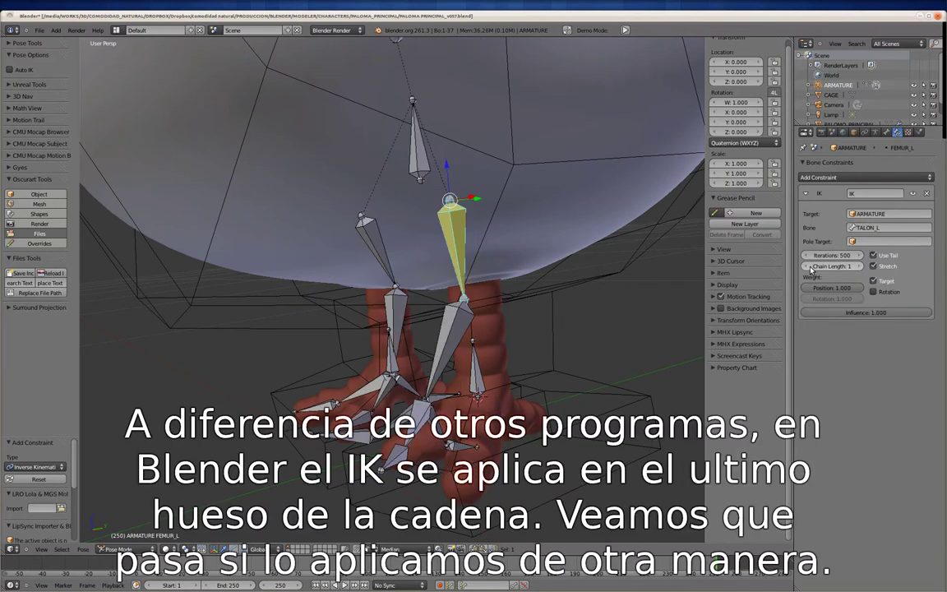
click(861, 266)
mouse_move(509, 312)
middle_down()
mouse_move(559, 295)
mouse_move(508, 309)
mouse_move(524, 295)
middle_up()
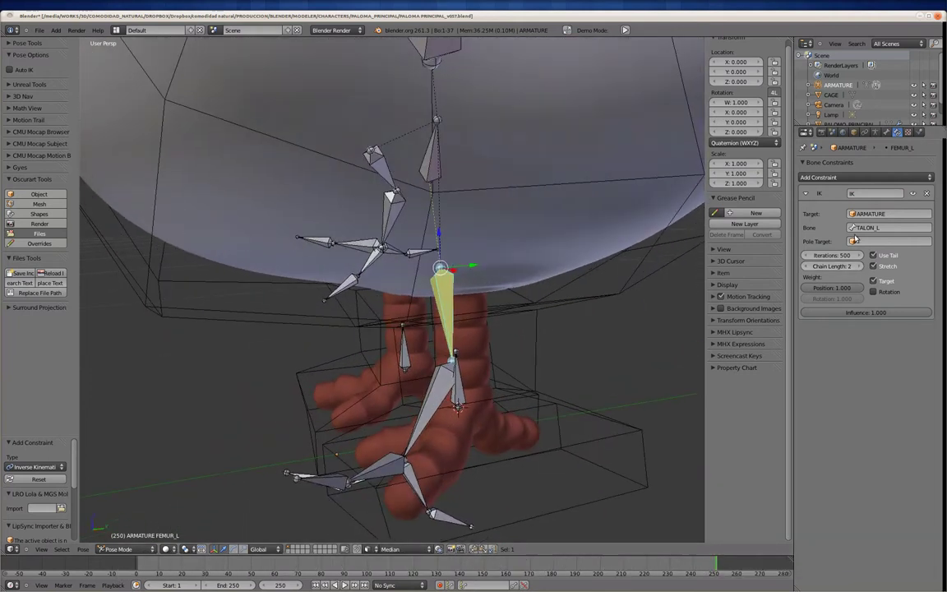
click(926, 193)
Step: Add an IK constraint to FEMUR_L.001 targeting the armature's TALON_L bone
right_click(477, 329)
middle_drag(493, 345, 526, 328)
click(829, 178)
click(825, 219)
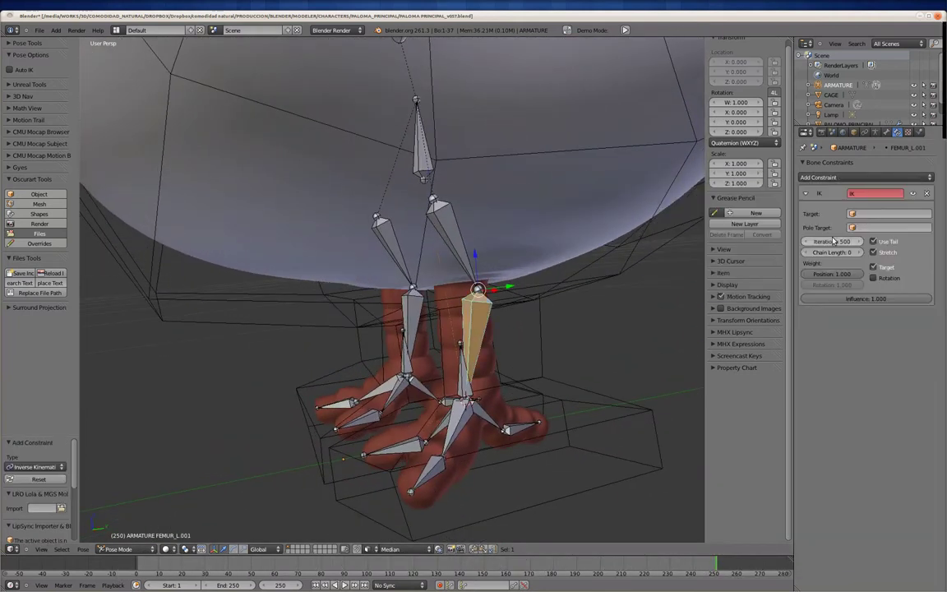
click(887, 214)
click(871, 226)
click(869, 226)
text(ta)
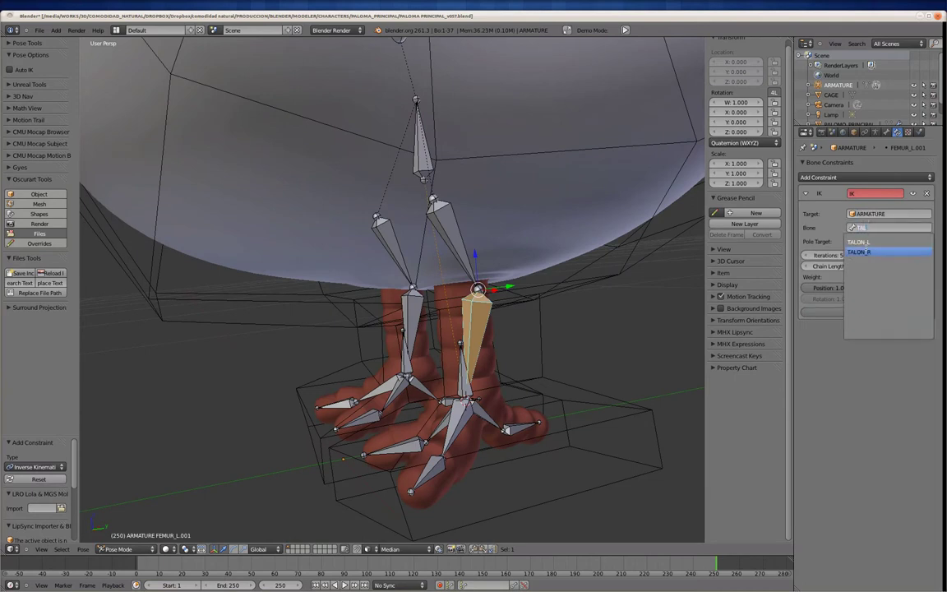
click(868, 242)
mouse_move(598, 285)
middle_down()
mouse_move(420, 180)
mouse_move(444, 213)
middle_up()
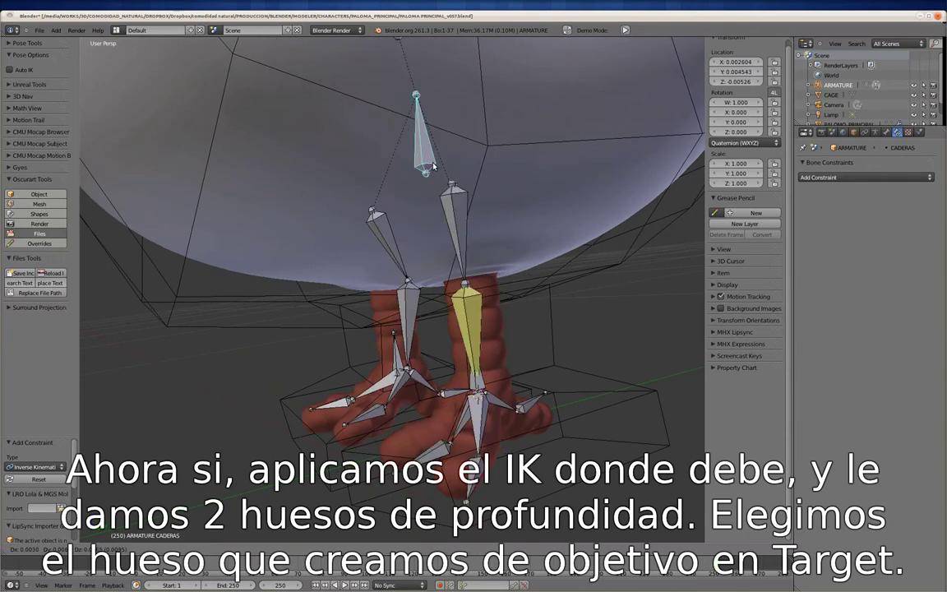
Step: In Edit Mode, duplicate the left femur in front of the knee and rename it POLE_L
key(Tab)
right_click(471, 260)
key(shift+d)
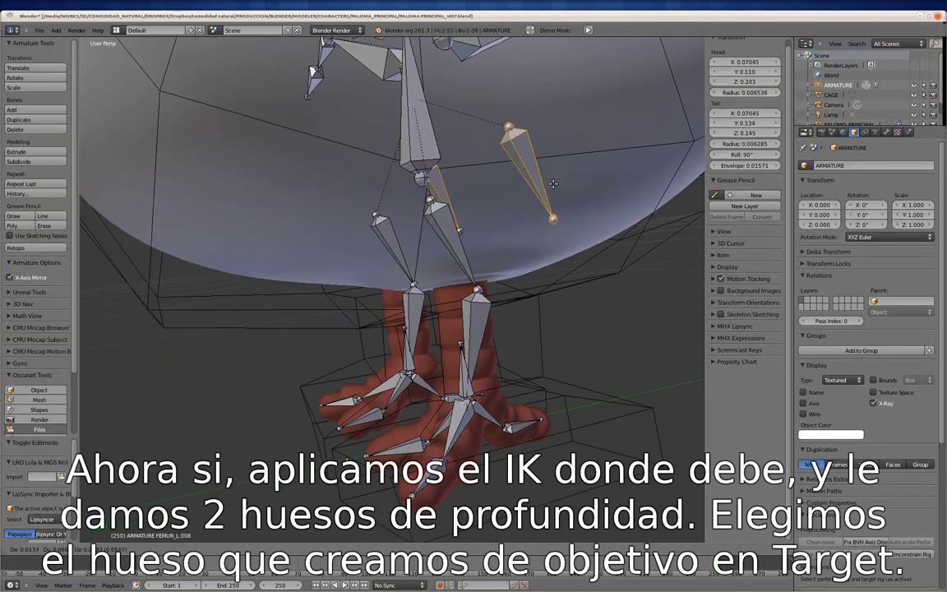
click(454, 246)
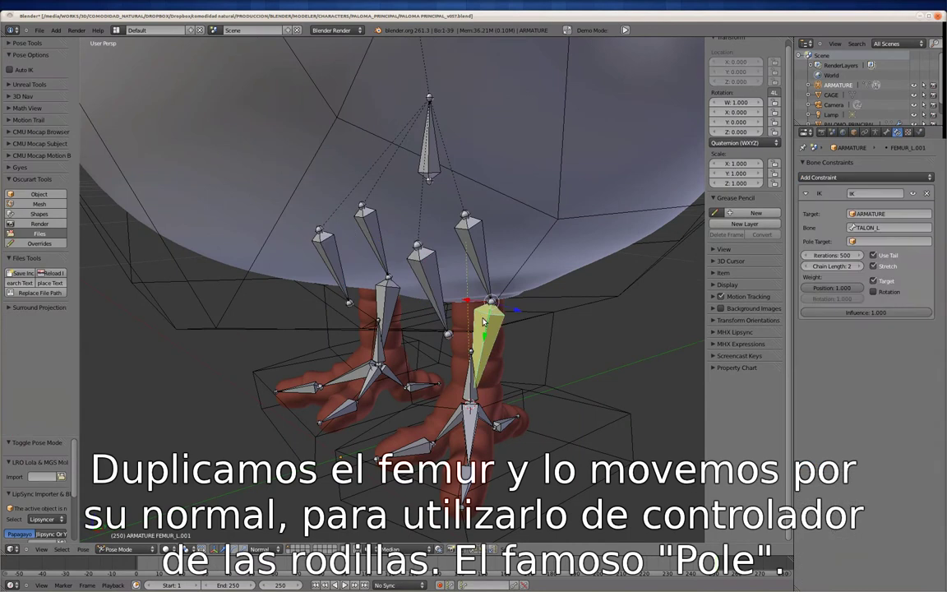
right_click(423, 263)
click(885, 133)
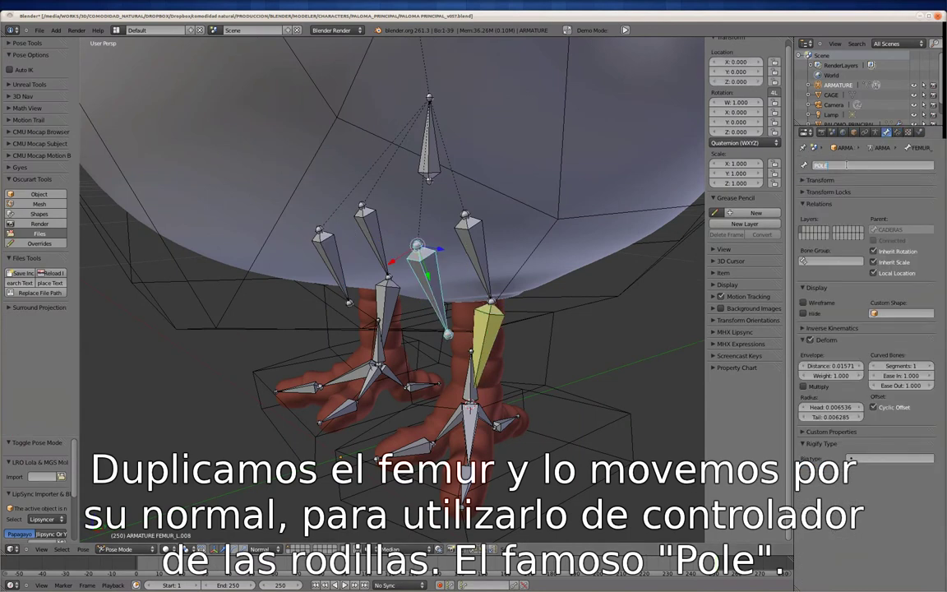
Step: Select the right-side pole bone and bring up the femur IK constraint's pole target list
right_click(330, 256)
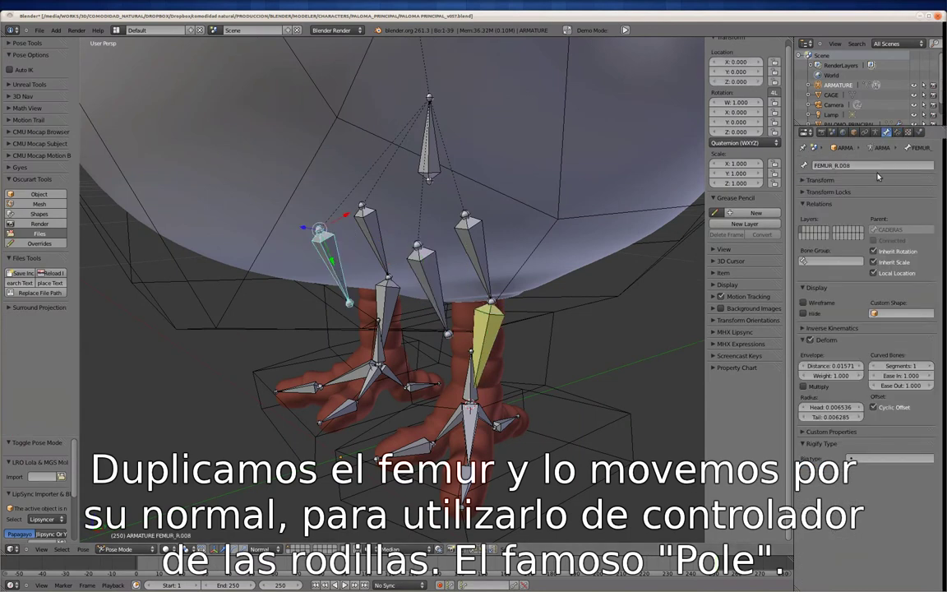
middle_drag(395, 247, 354, 252)
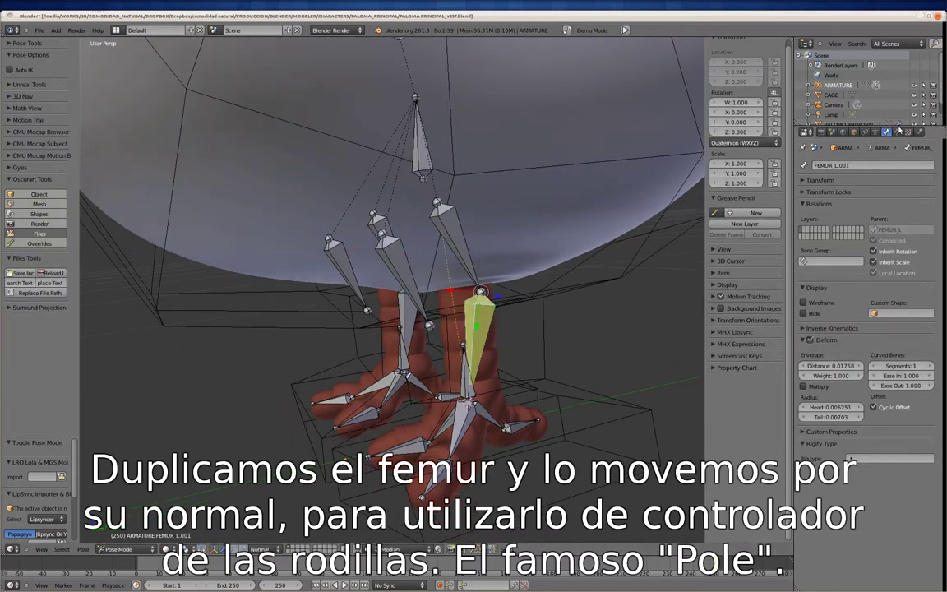
click(898, 131)
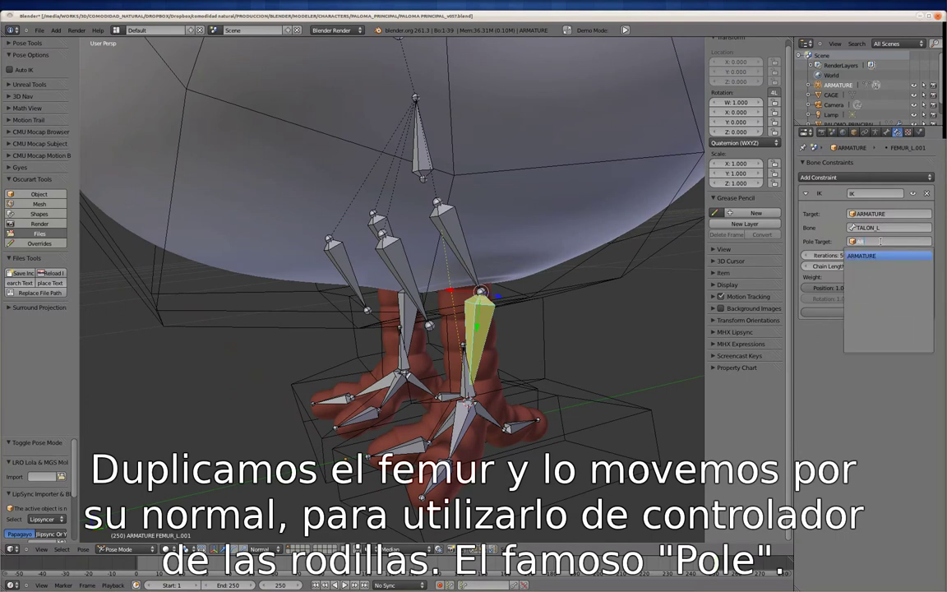
click(875, 255)
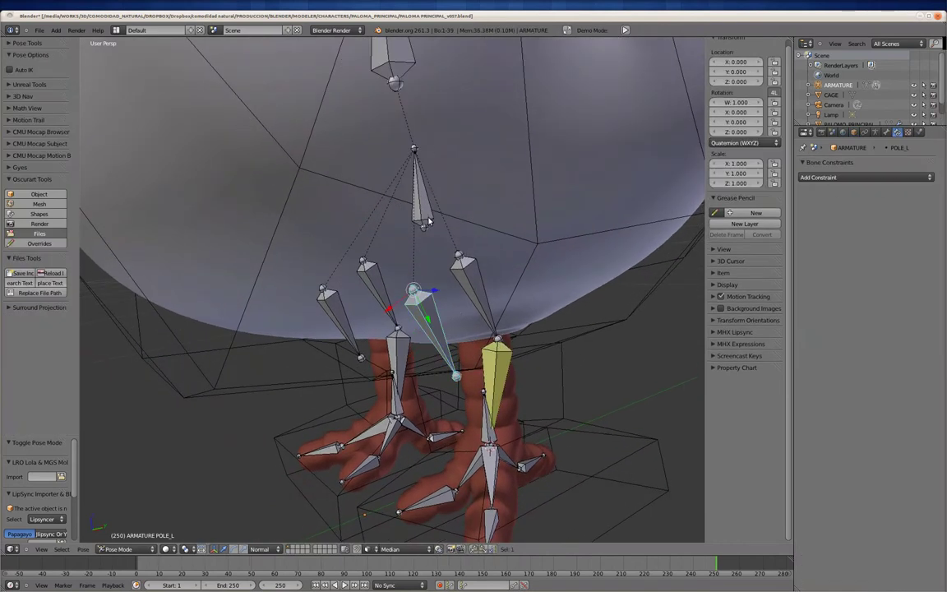
Step: Make CADERAS the active parent bone after the pole bone and show the rig in wireframe
shift+right_click(424, 219)
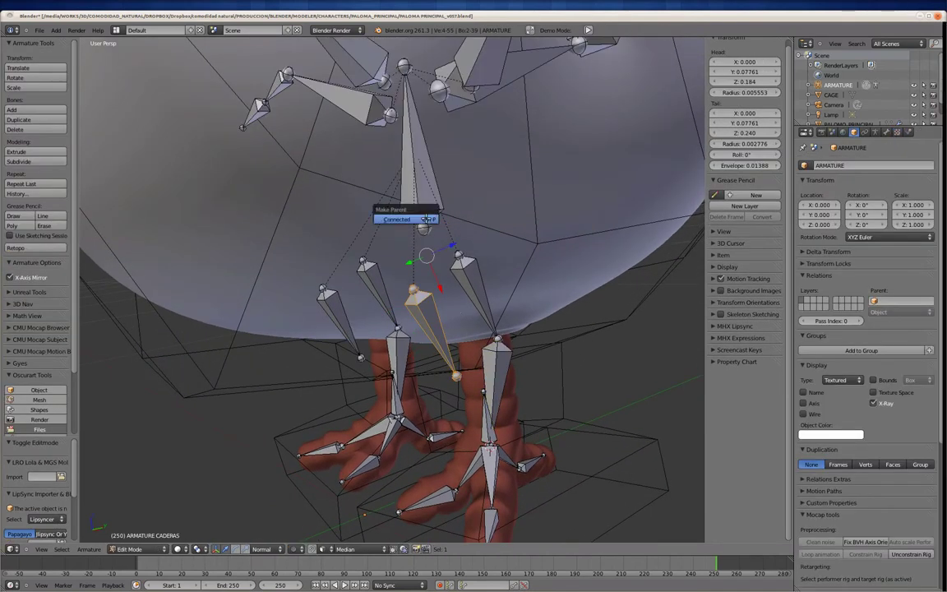
shift+right_click(424, 209)
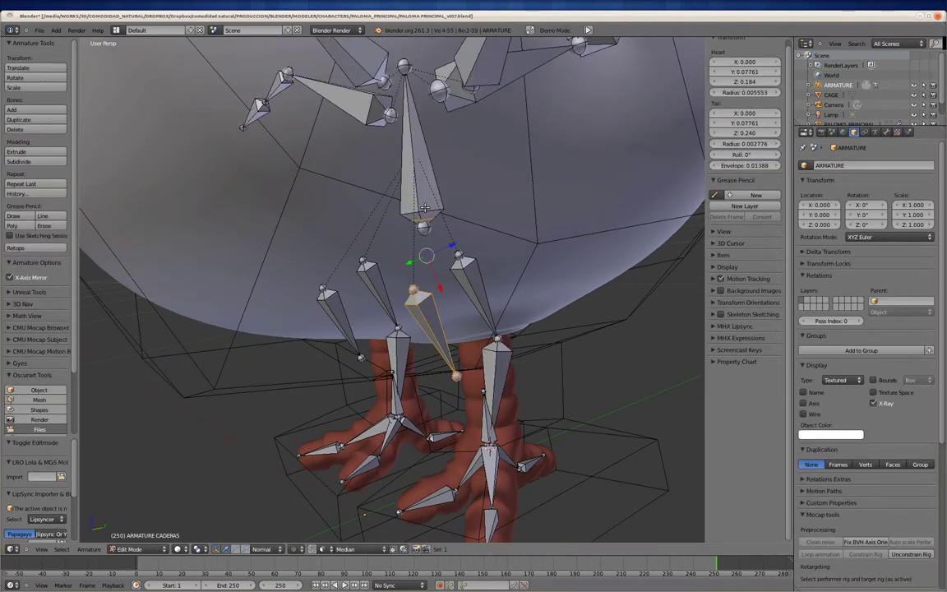
key(ctrl+Tab)
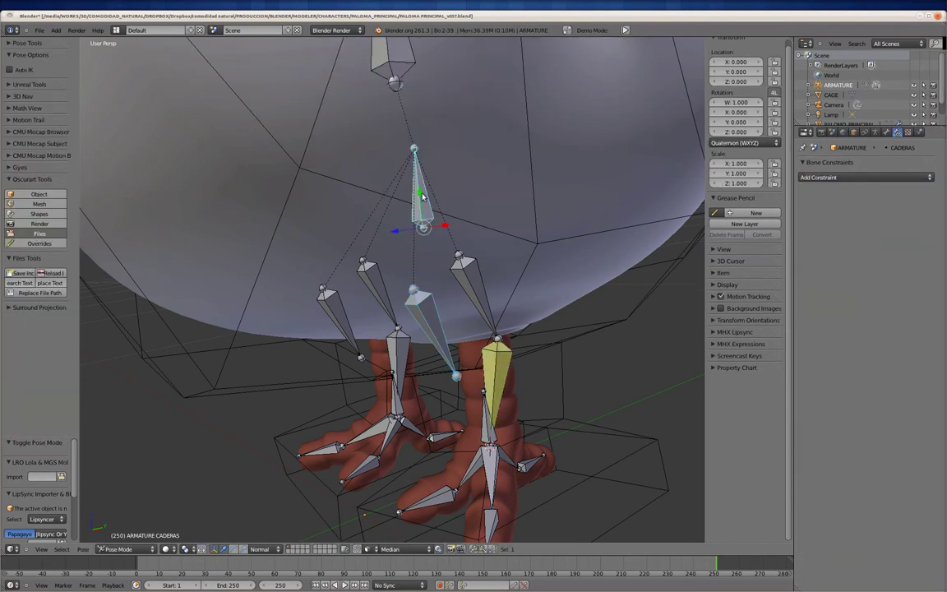
key(Tab)
key(z)
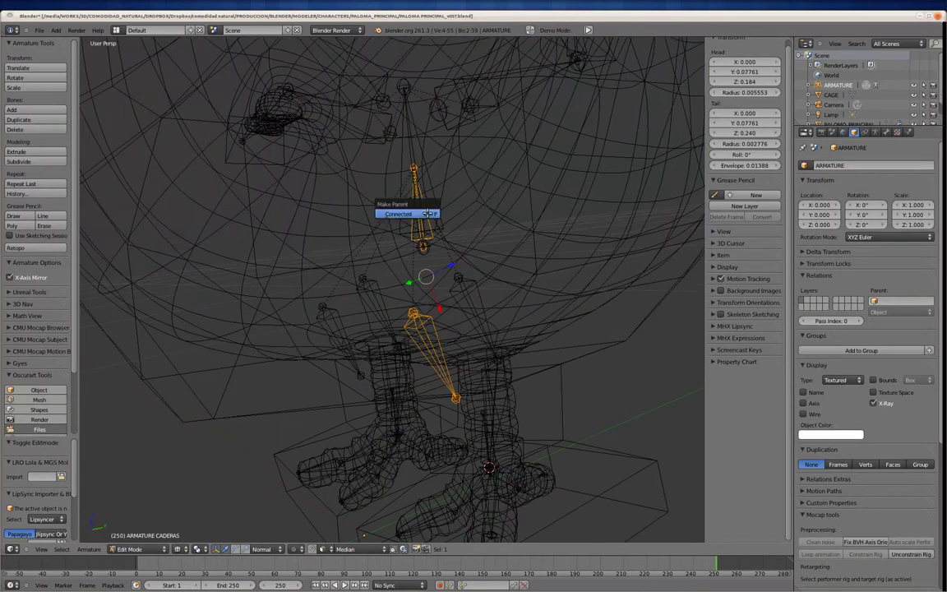
scroll(474, 282, up, 2)
Step: Test-rotate the hips in Pose Mode, cancel, and select the lower left femur
shift+right_click(437, 336)
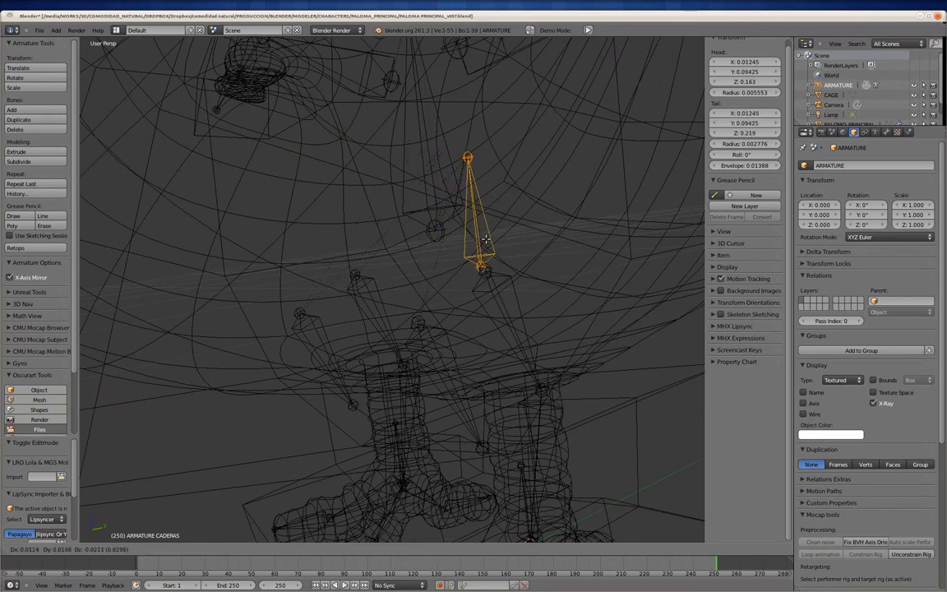
key(ctrl+Tab)
key(z)
scroll(444, 263, down, 3)
key(r)
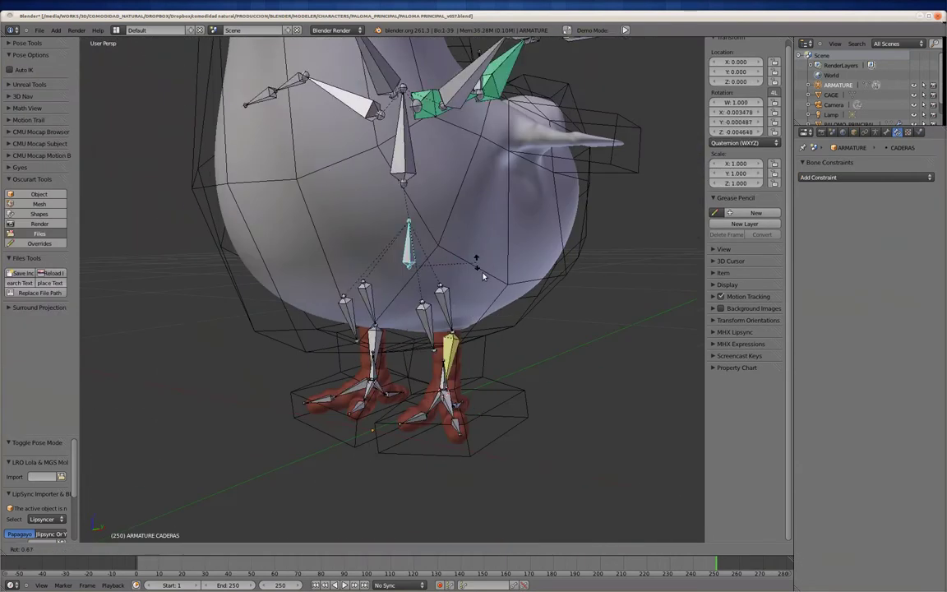
key(Escape)
right_click(448, 343)
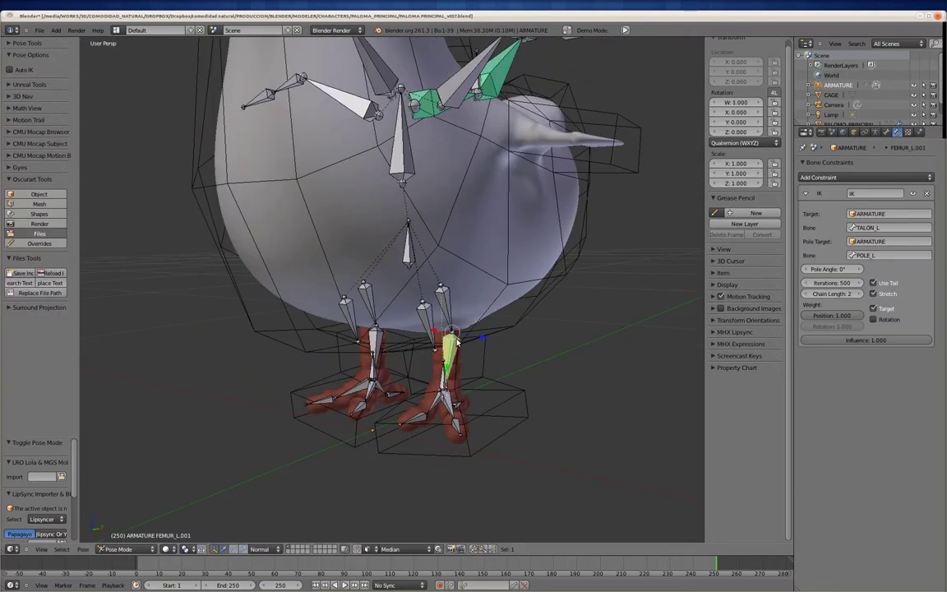
click(83, 549)
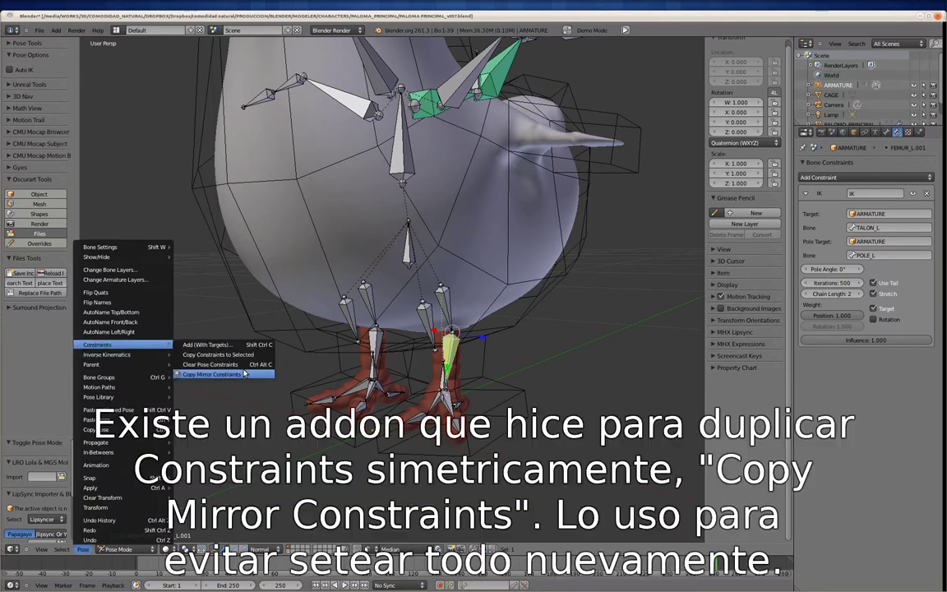
Step: Copy the IK constraint mirrored to the right leg and test it by moving the CADERAS hips
mouse_move(124, 345)
click(217, 362)
scroll(286, 336, up, 3)
middle_drag(356, 383, 402, 369)
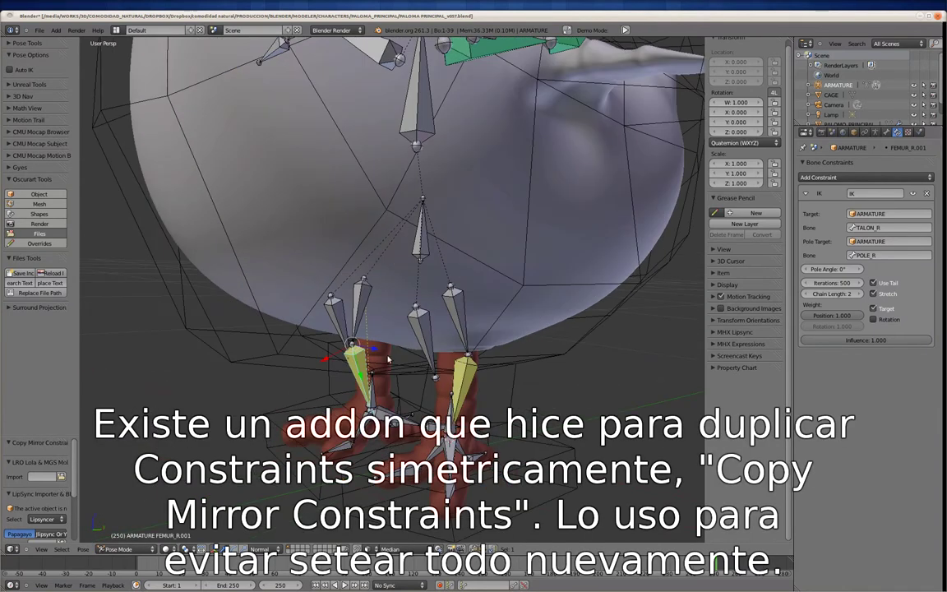
mouse_move(378, 329)
middle_down()
mouse_move(427, 321)
mouse_move(483, 375)
middle_up()
right_click(370, 283)
key(g)
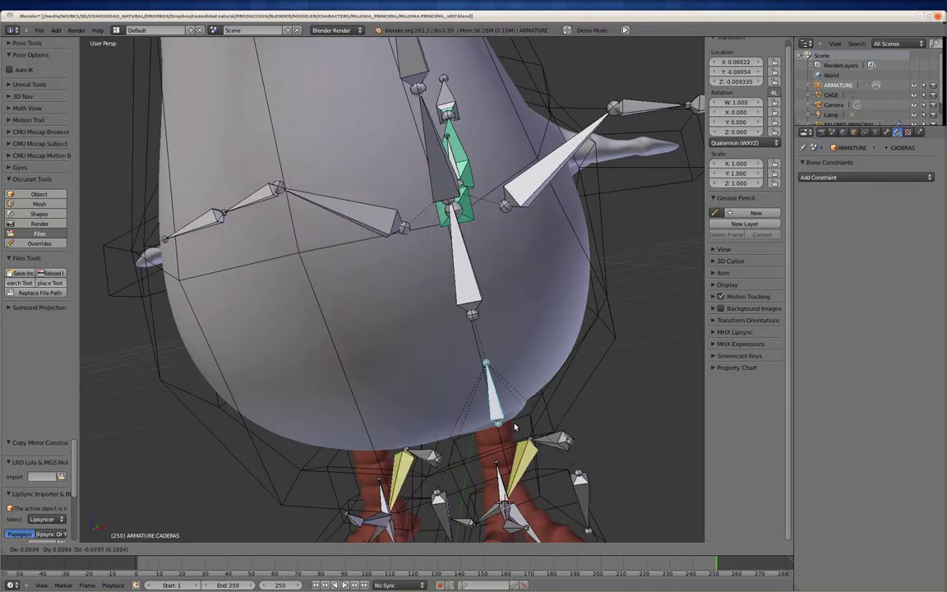
click(497, 408)
middle_drag(496, 409, 378, 270)
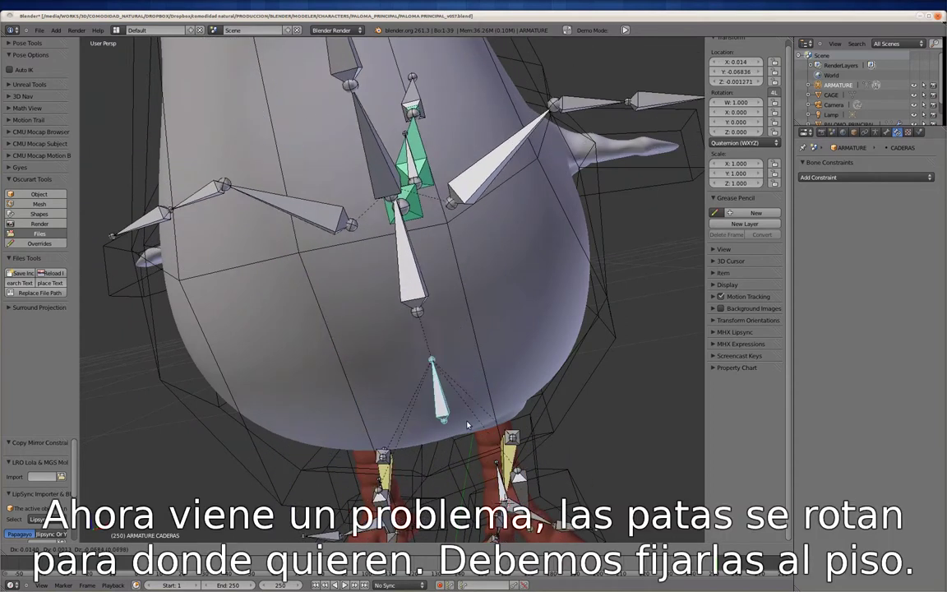
Step: Select every bone from GLOBAL_SRT and clear all locations back to rest
right_click(385, 222)
key(a)
key(alt+g)
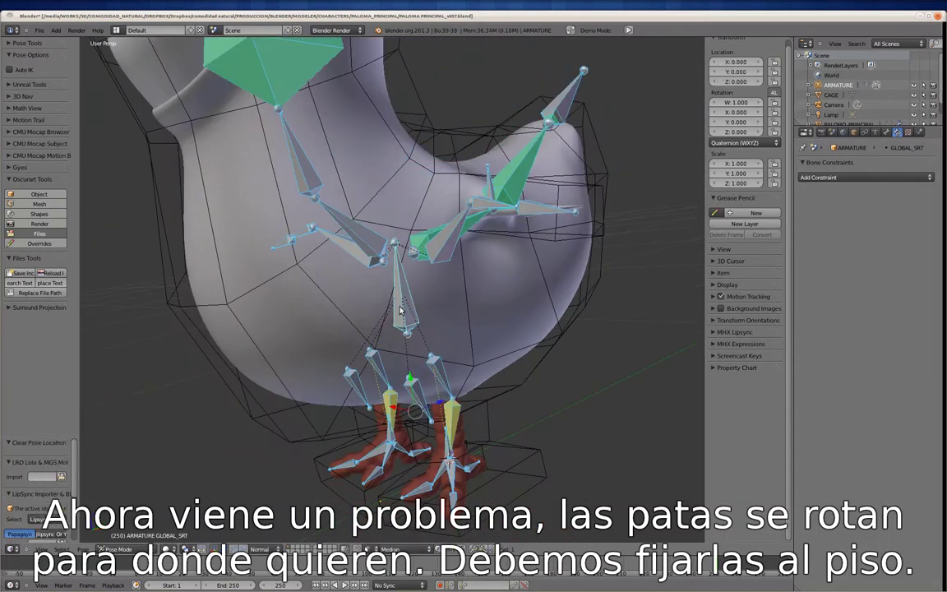
middle_drag(401, 290, 450, 275)
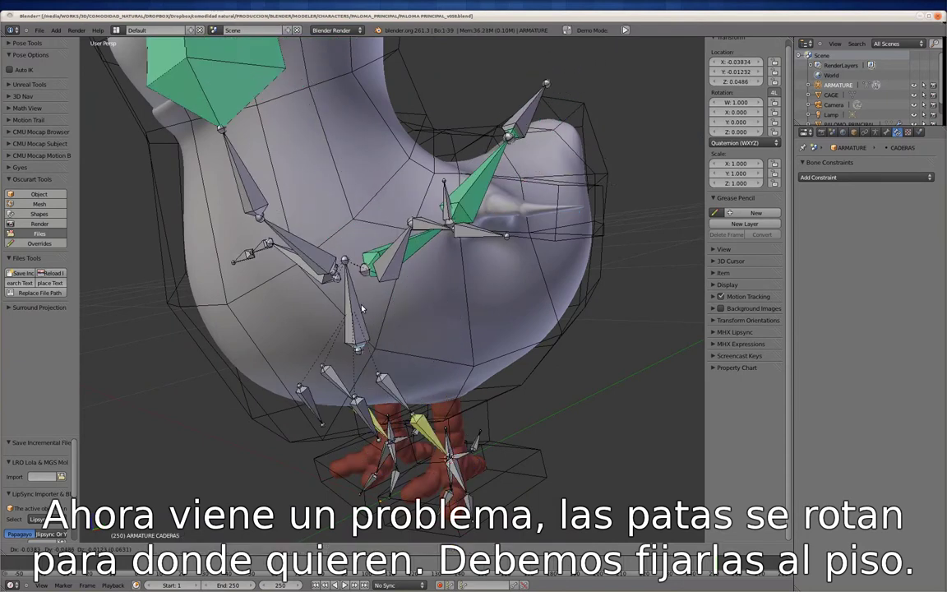
key(shift+a)
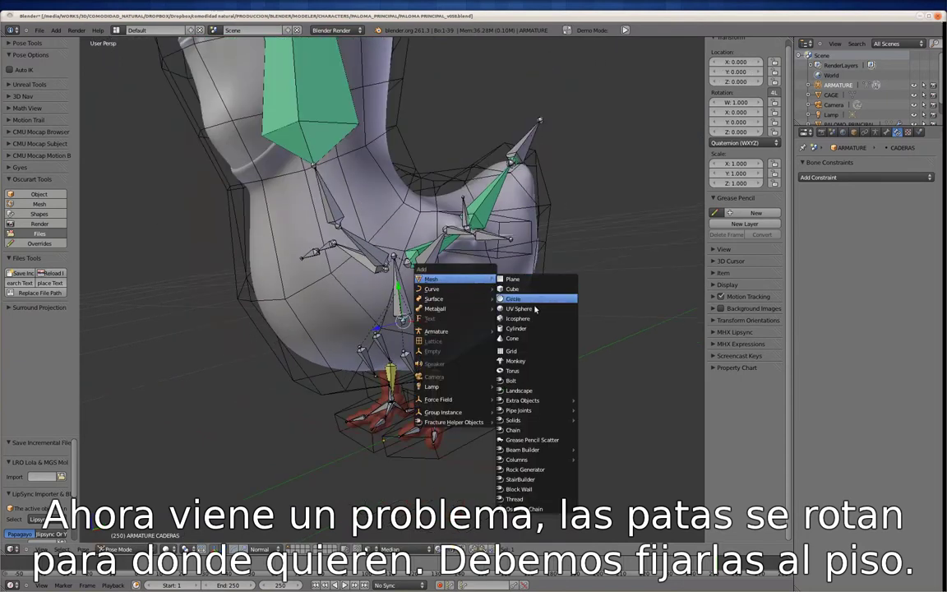
Step: Add a circle mesh and extrude-scale its outline into a flat ring
click(532, 298)
scroll(538, 311, down, 4)
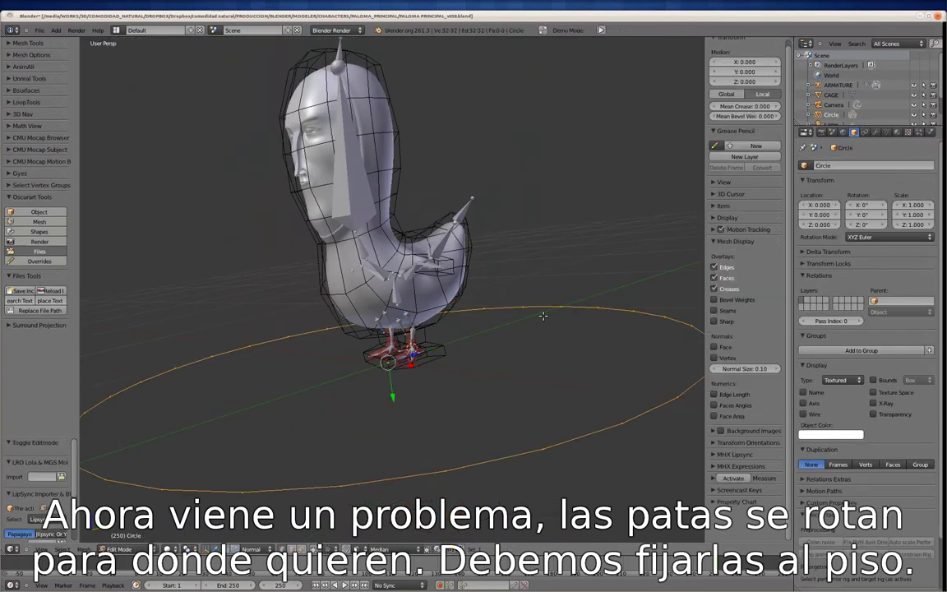
key(e)
key(s)
click(592, 303)
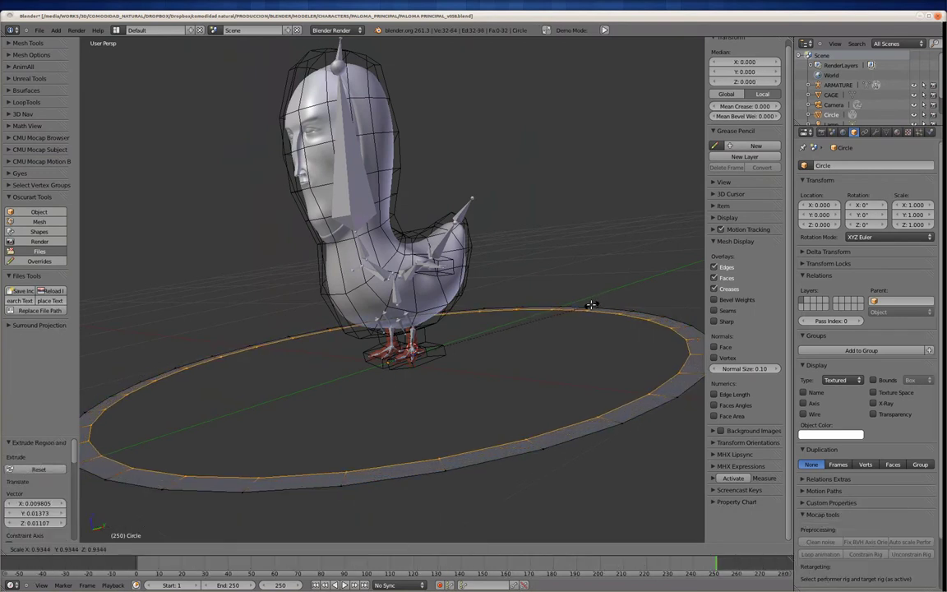
middle_drag(592, 303, 286, 411)
Step: Extrude an arrow stem along Y from the ring's edge, loop-cut it and widen an arrowhead
click(286, 412)
key(e)
key(y)
click(252, 444)
key(ctrl+r)
click(251, 444)
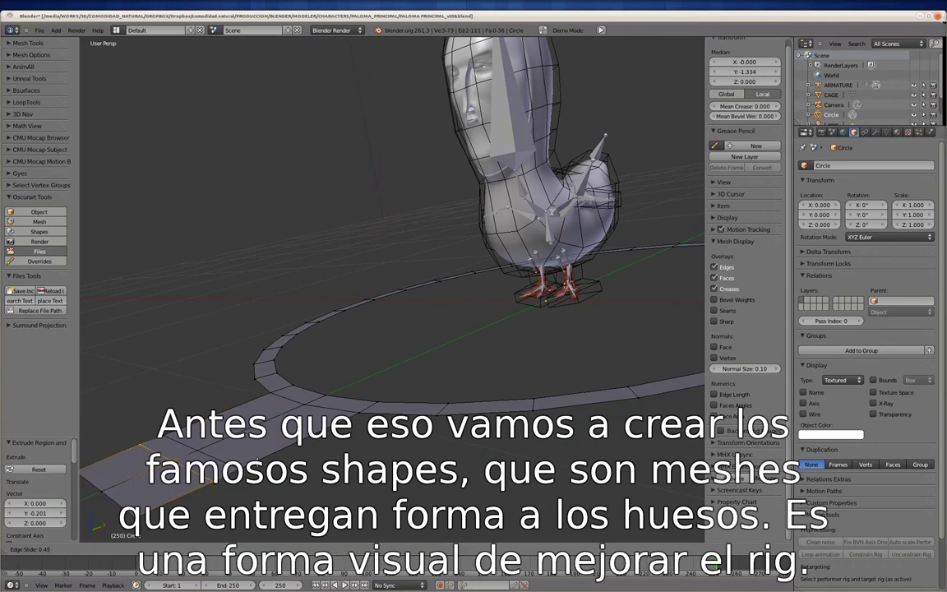
click(251, 444)
key(s)
click(252, 444)
middle_drag(252, 444, 286, 441)
key(s)
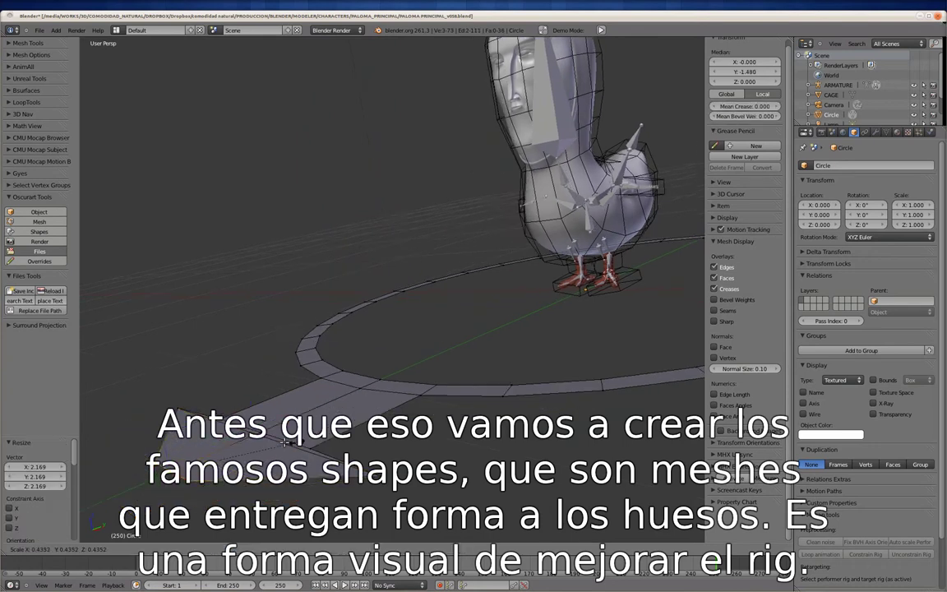
key(Escape)
Step: Shrink the ring to fit around the feet and apply its scale
key(Tab)
key(s)
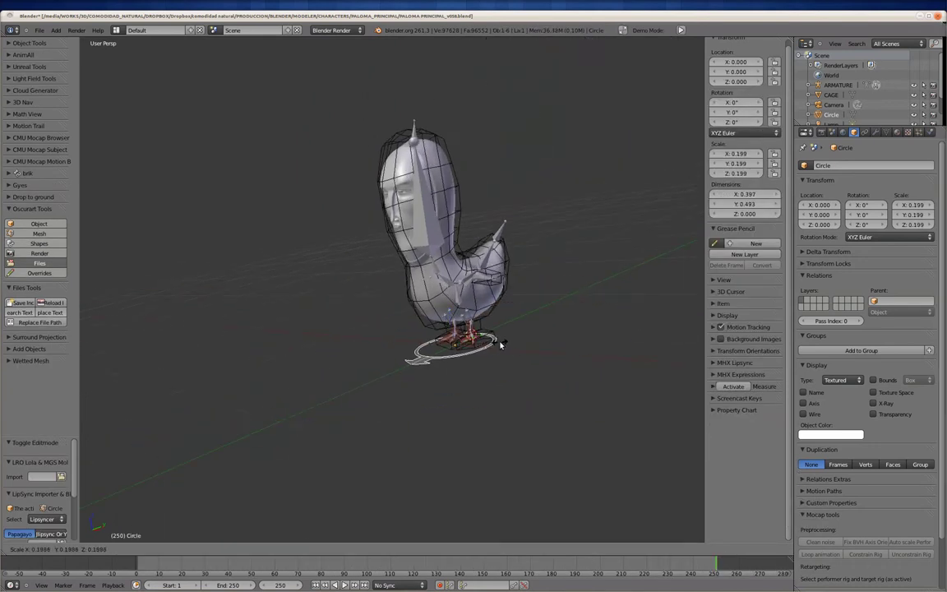
click(500, 344)
key(ctrl+a)
click(494, 382)
key(Tab)
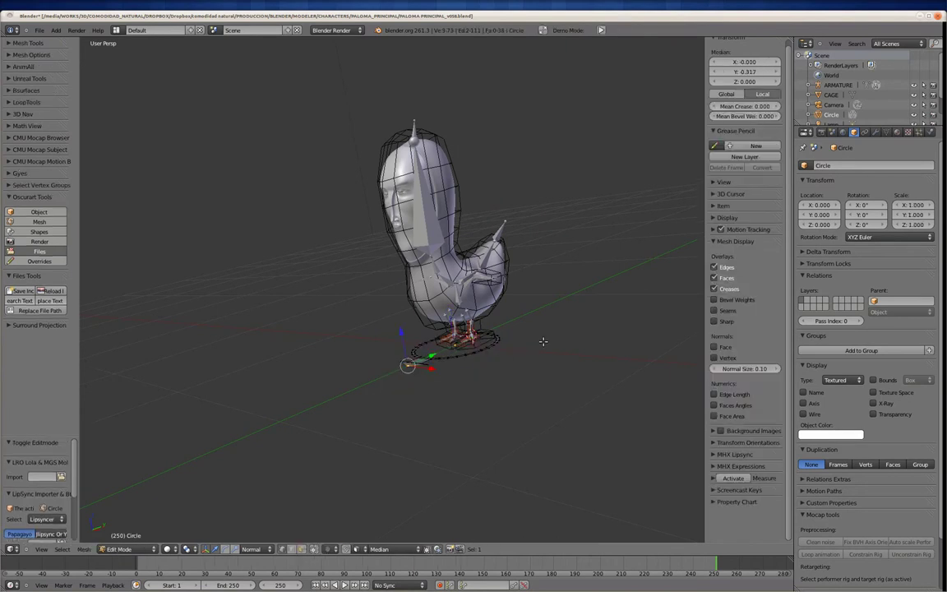
key(Tab)
Step: Set SHAPE_SRT as the custom shape of the GLOBAL_SRT bone
scroll(543, 341, up, 5)
drag(829, 127, 829, 181)
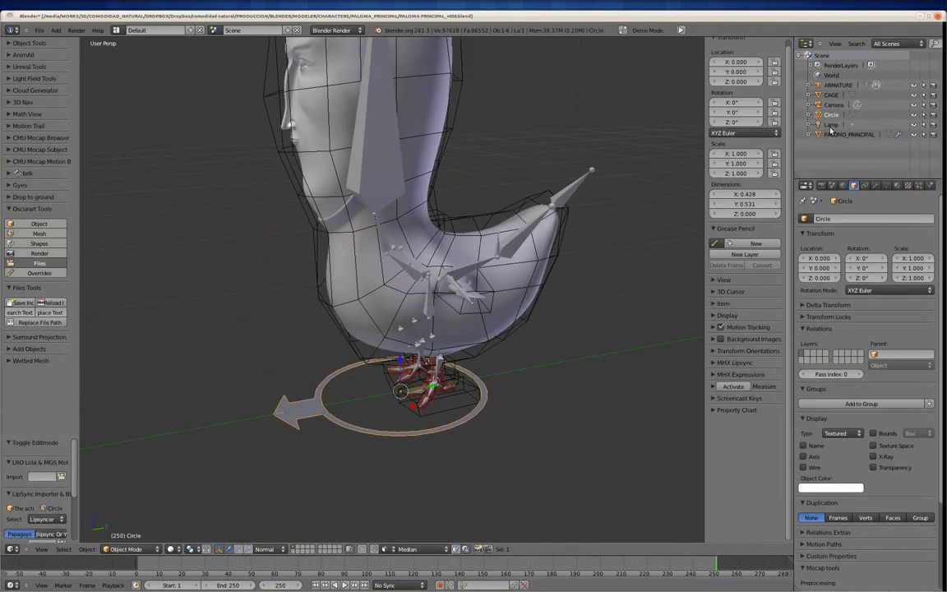
middle_drag(473, 360, 394, 366)
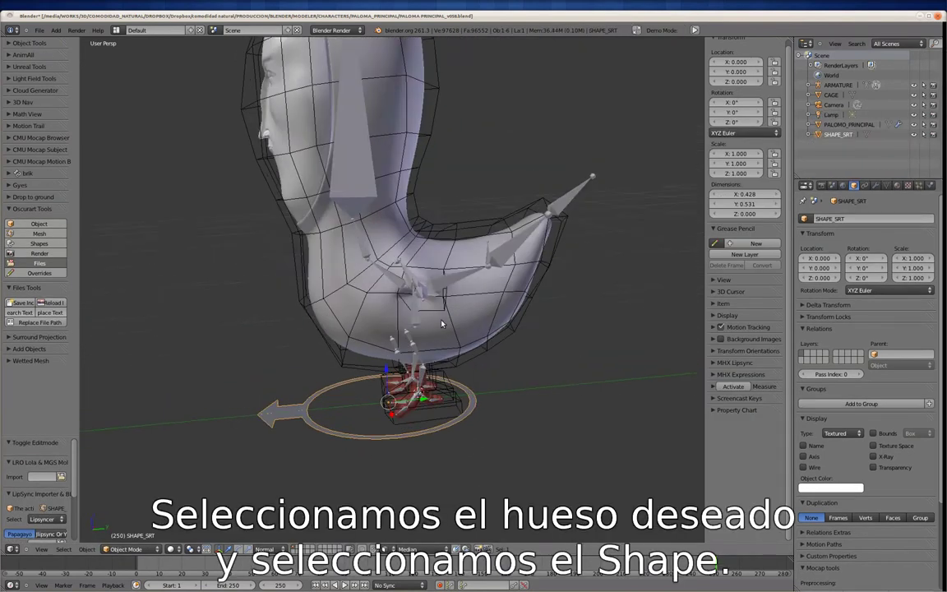
scroll(395, 365, up, 2)
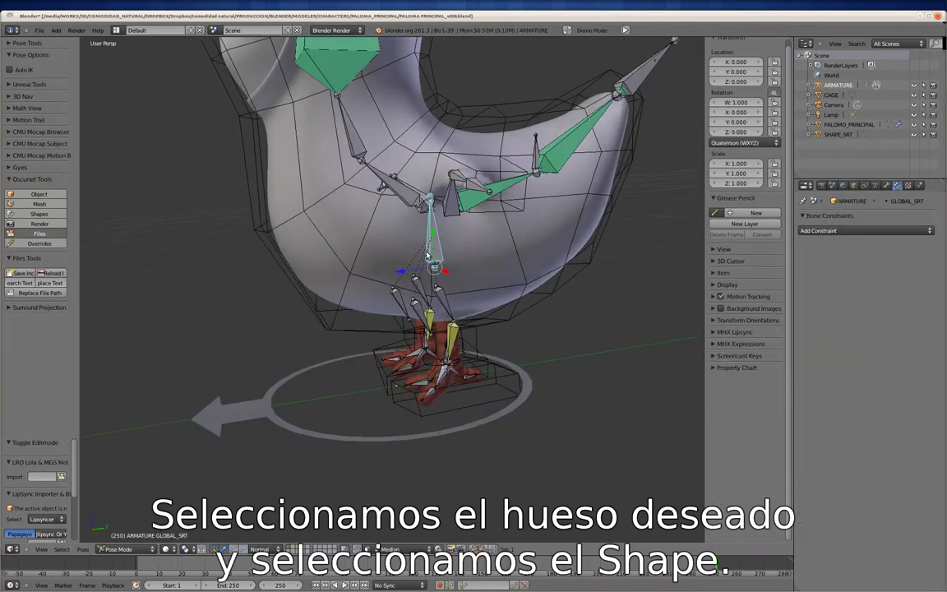
click(886, 186)
click(901, 367)
click(877, 411)
Step: Rotate the SHAPE_SRT mesh 90° on X and move it to another layer
mouse_move(482, 372)
middle_down()
mouse_move(488, 378)
mouse_move(430, 347)
middle_up()
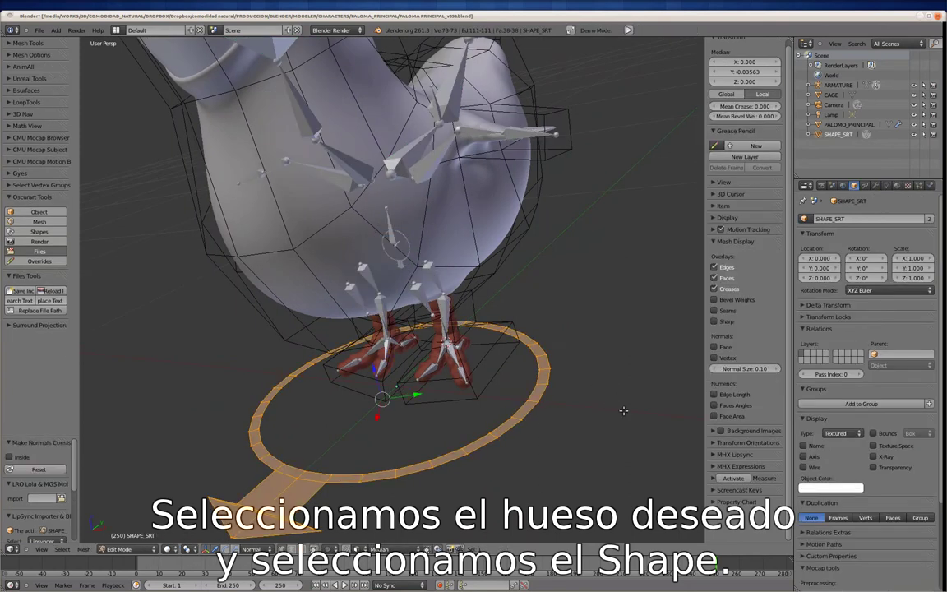
text(r)
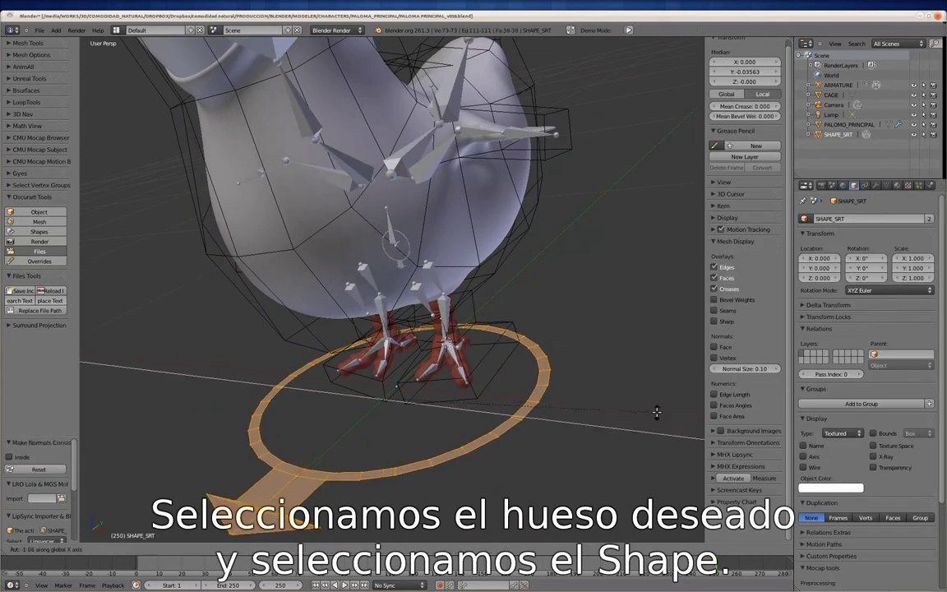
text(x90)
key(Return)
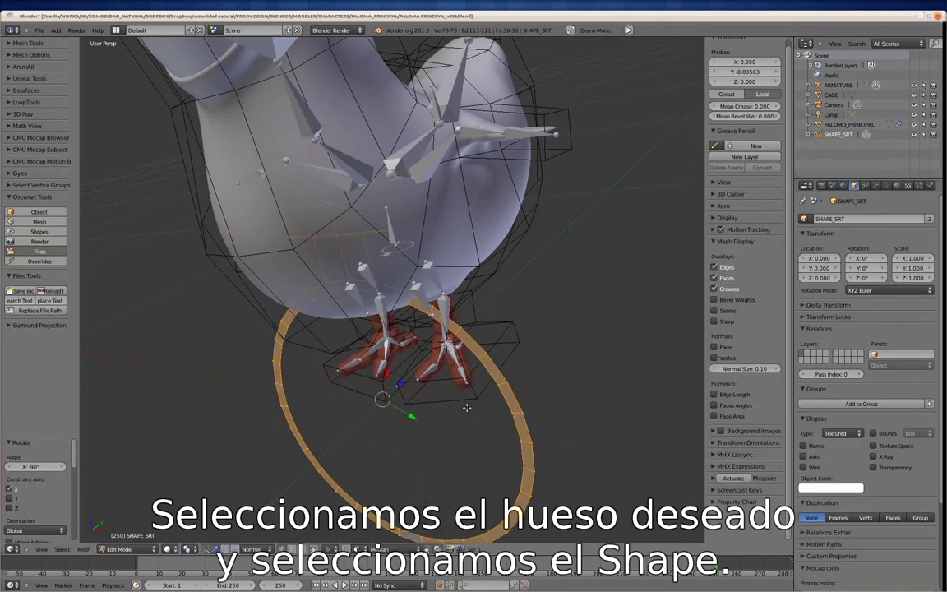
key(Tab)
middle_drag(466, 407, 461, 342)
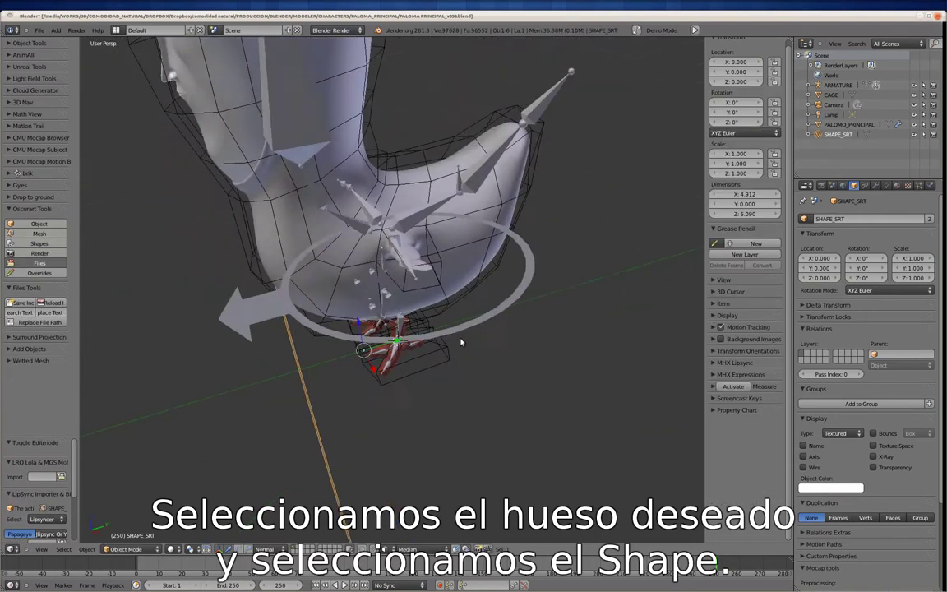
scroll(461, 342, down, 5)
key(m)
click(436, 368)
Step: Give the CADERAS hip bone the SHAPE_SRT custom shape too
scroll(347, 348, up, 5)
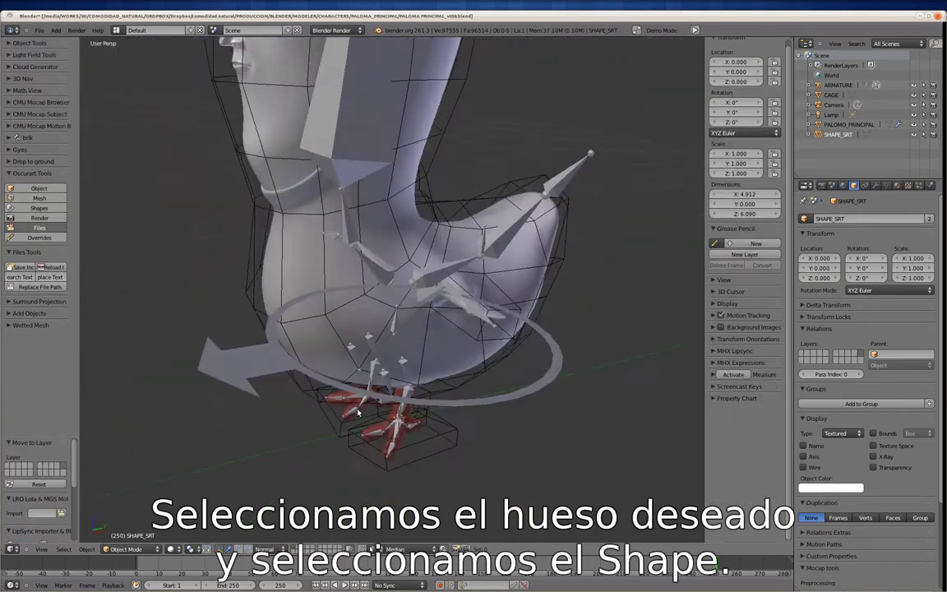
click(822, 317)
click(809, 386)
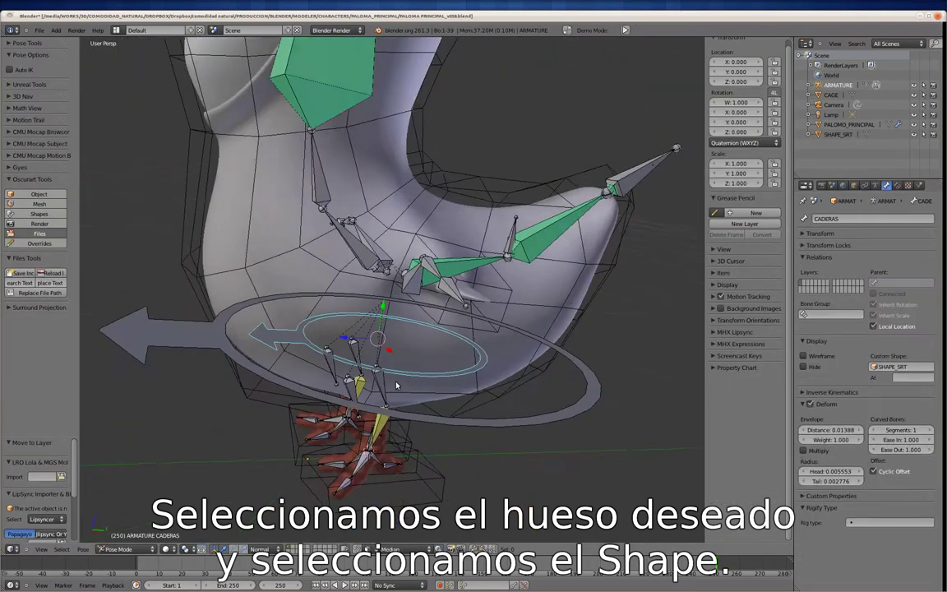
Step: Test-move the CADERAS hips and the GLOBAL_SRT ring, cancelling back to rest
key(g)
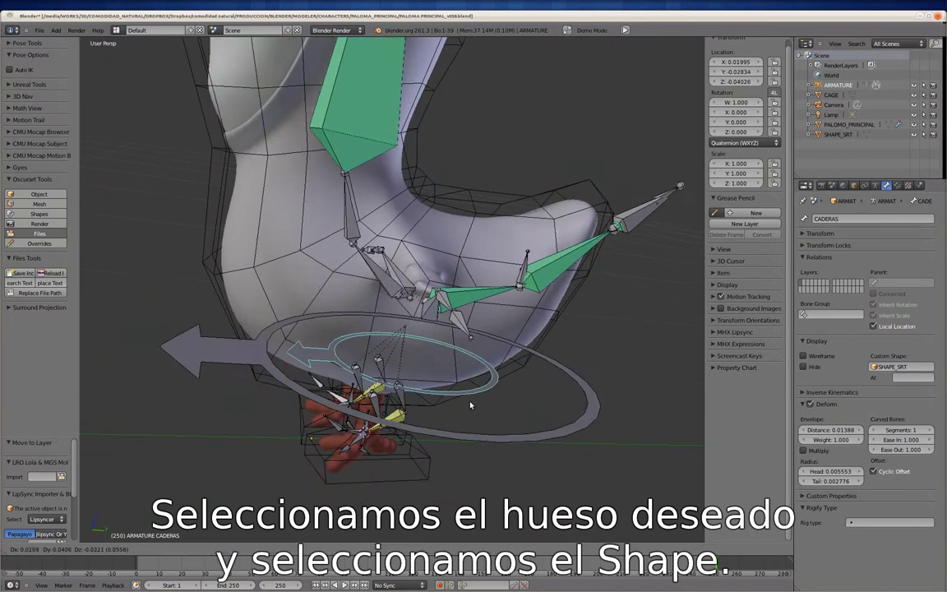
middle_drag(471, 405, 575, 345)
right_click(591, 357)
key(g)
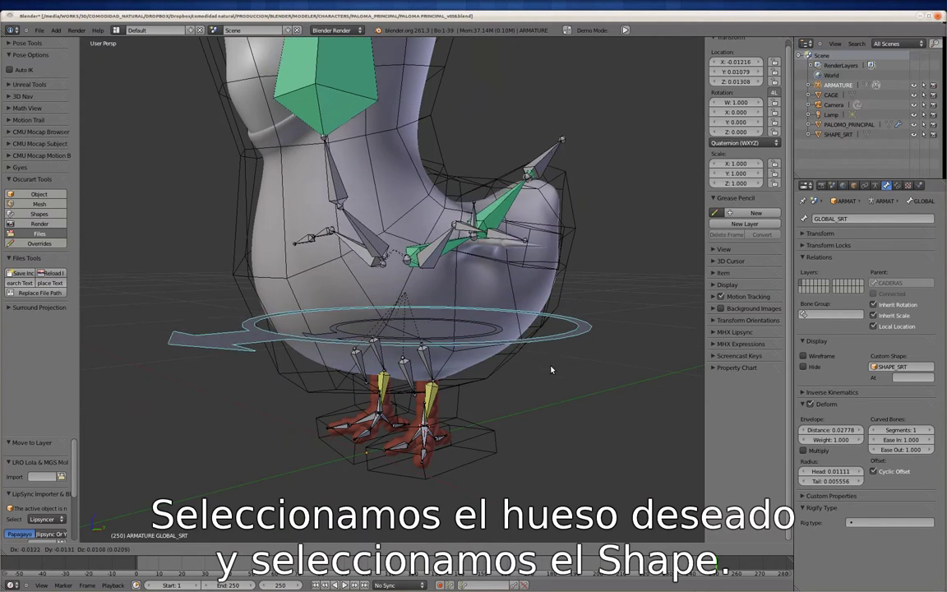
key(Escape)
right_click(449, 336)
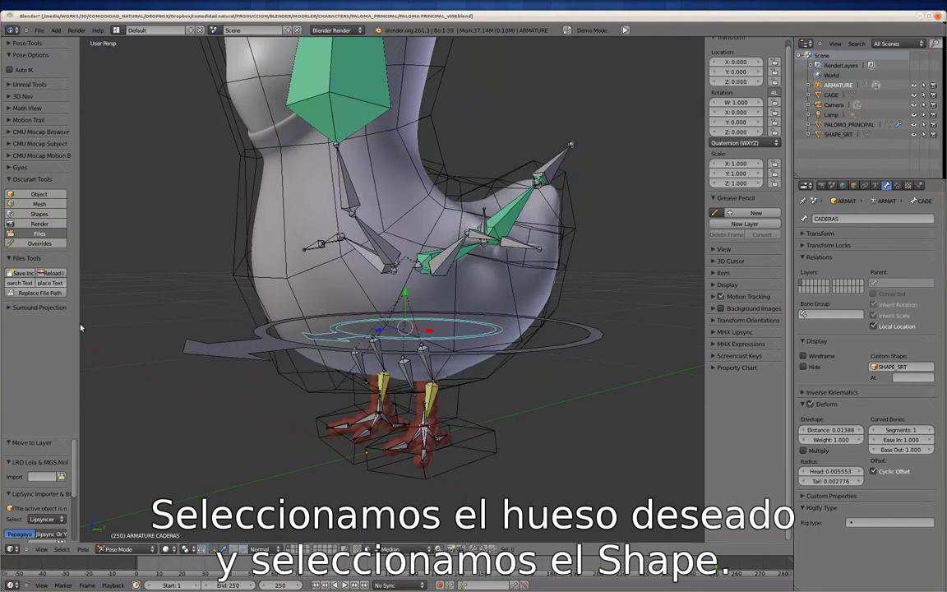
middle_drag(495, 353, 414, 317)
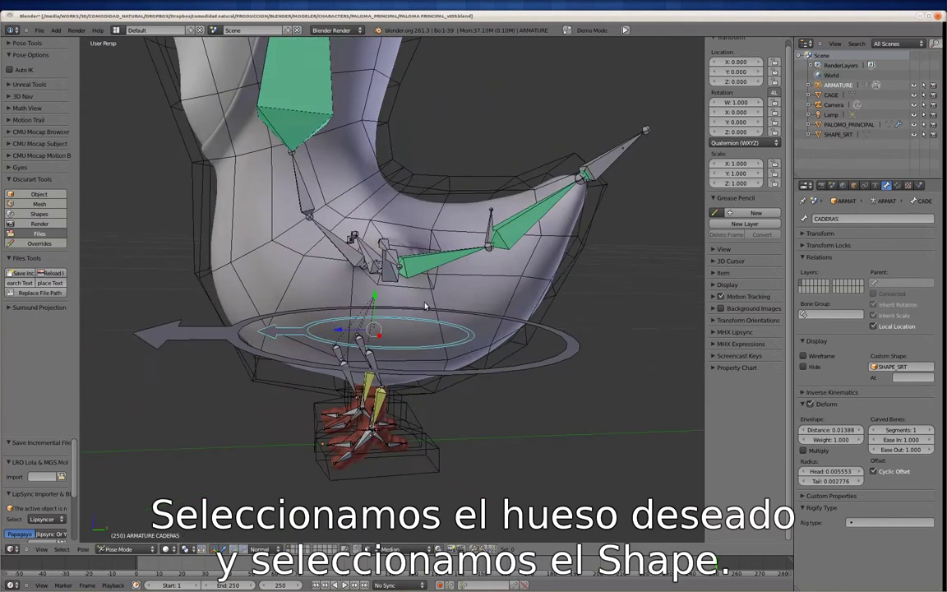
scroll(414, 318, up, 3)
Step: Duplicate the CADERAS bone in Edit Mode and place the copy at the hips
right_click(538, 220)
scroll(378, 413, down, 2)
middle_drag(450, 392, 392, 360)
right_click(392, 360)
scroll(391, 360, up, 2)
middle_drag(454, 327, 434, 366)
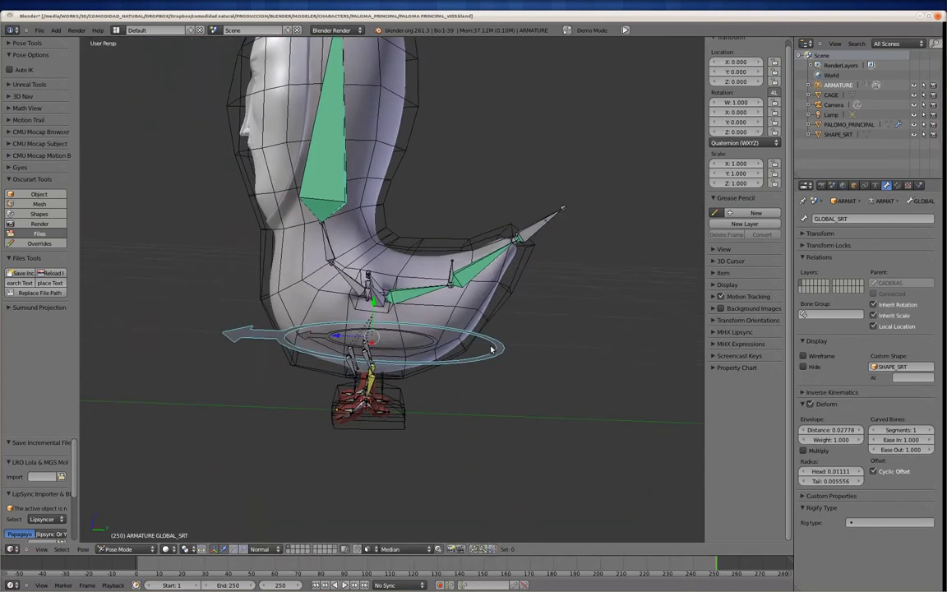
key(Tab)
key(z)
key(shift+d)
click(510, 329)
mouse_move(509, 328)
middle_down()
mouse_move(526, 316)
mouse_move(473, 391)
middle_up()
scroll(536, 310, up, 3)
Step: Rename the new bone SRT_MASTER and return to Pose Mode with solid shading
key(Tab)
key(z)
scroll(472, 390, down, 4)
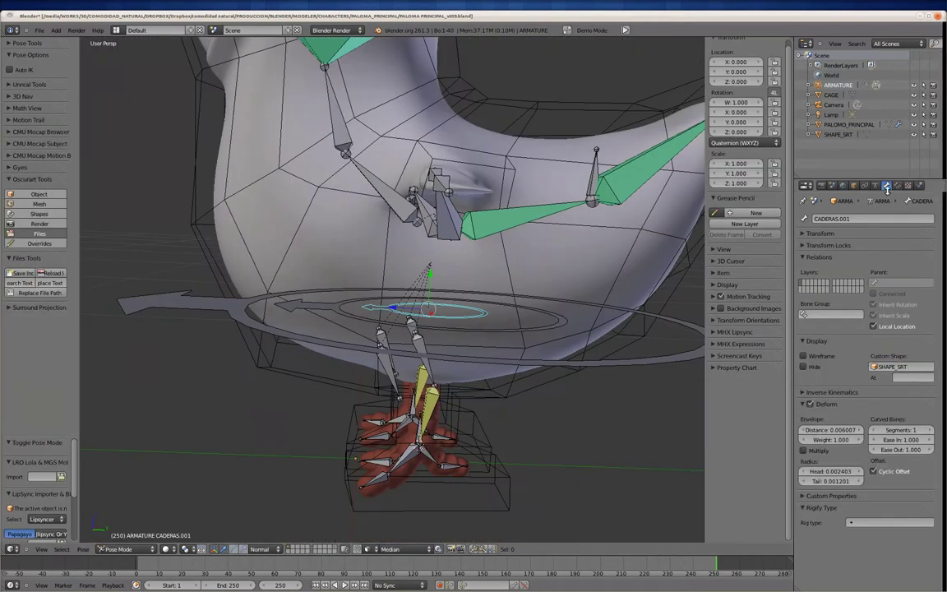
key(Return)
mouse_move(481, 326)
middle_down()
mouse_move(387, 390)
mouse_move(419, 408)
middle_up()
right_click(387, 390)
middle_drag(451, 336, 437, 301)
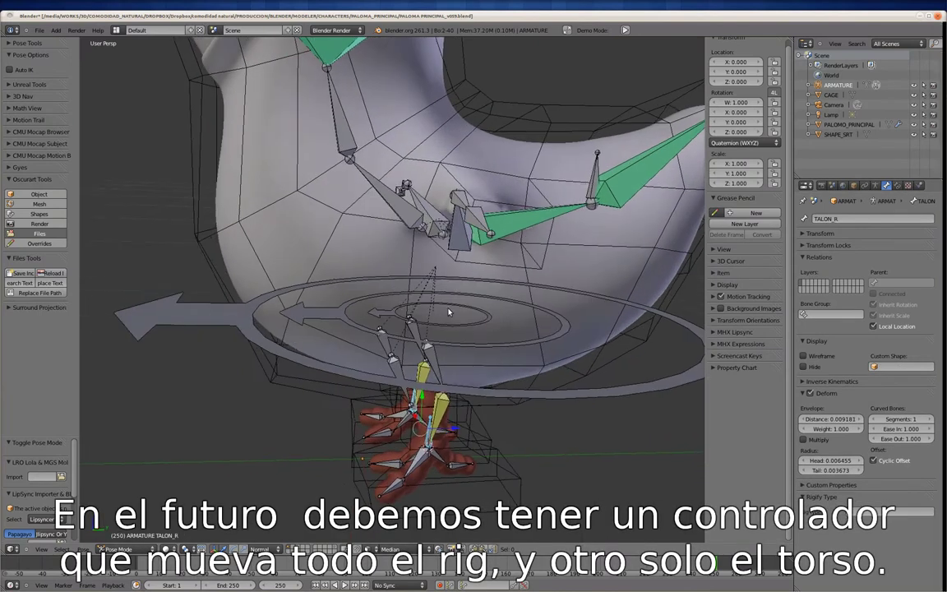
right_click(482, 327)
key(Tab)
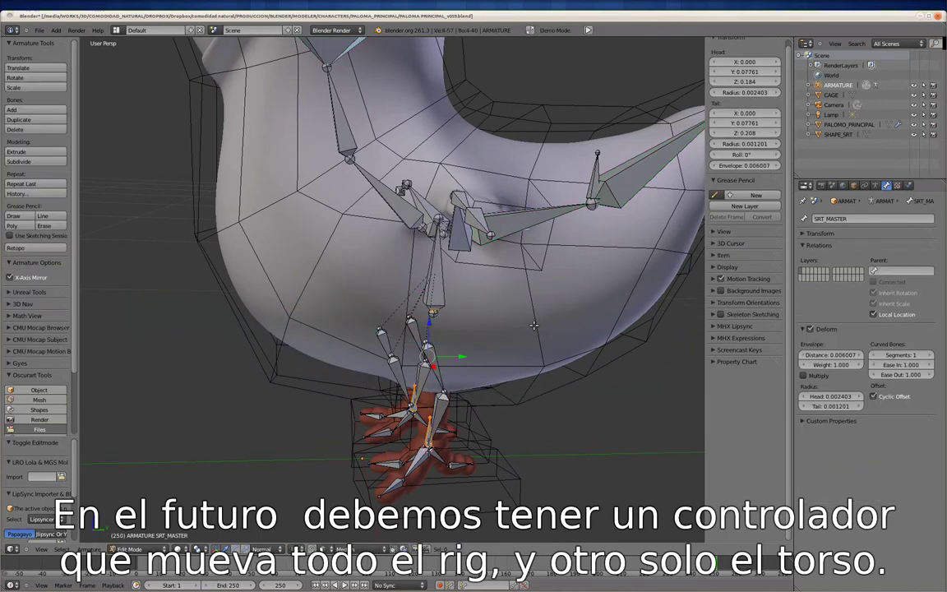
click(608, 319)
key(Tab)
mouse_move(608, 320)
middle_down()
mouse_move(362, 258)
mouse_move(393, 337)
middle_up()
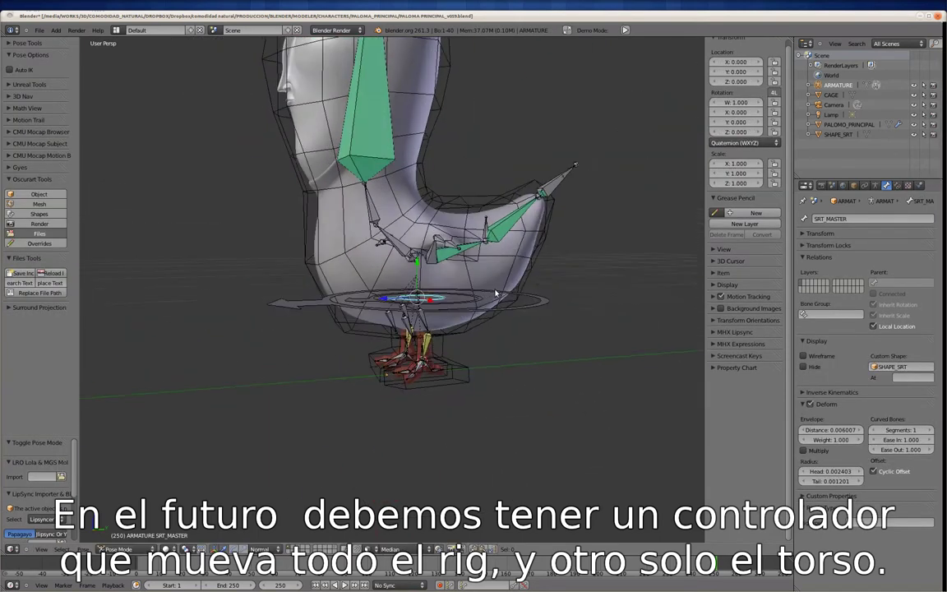
key(ctrl+alt+s)
scroll(393, 337, up, 4)
scroll(392, 337, up, 2)
scroll(382, 344, up, 2)
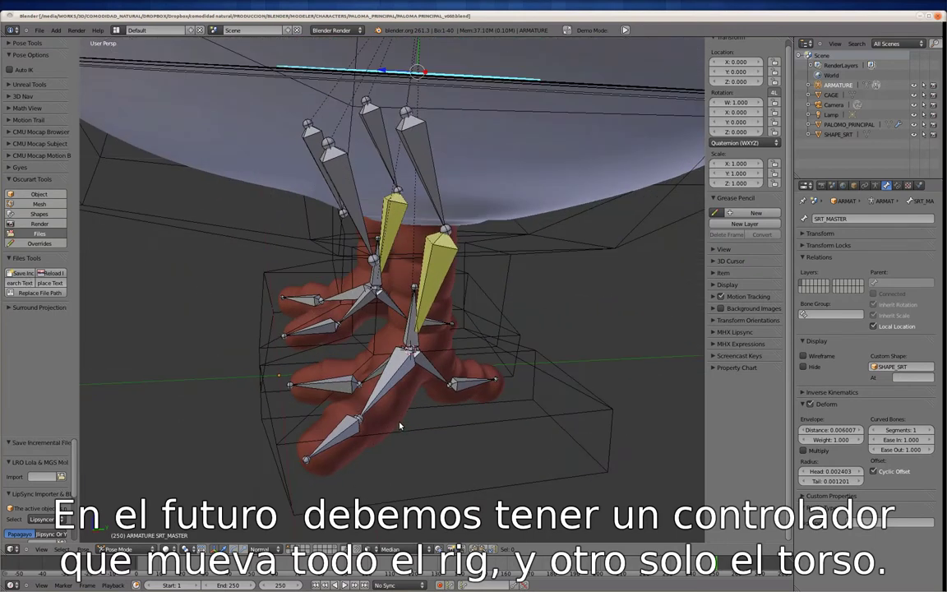
key(Tab)
key(Tab)
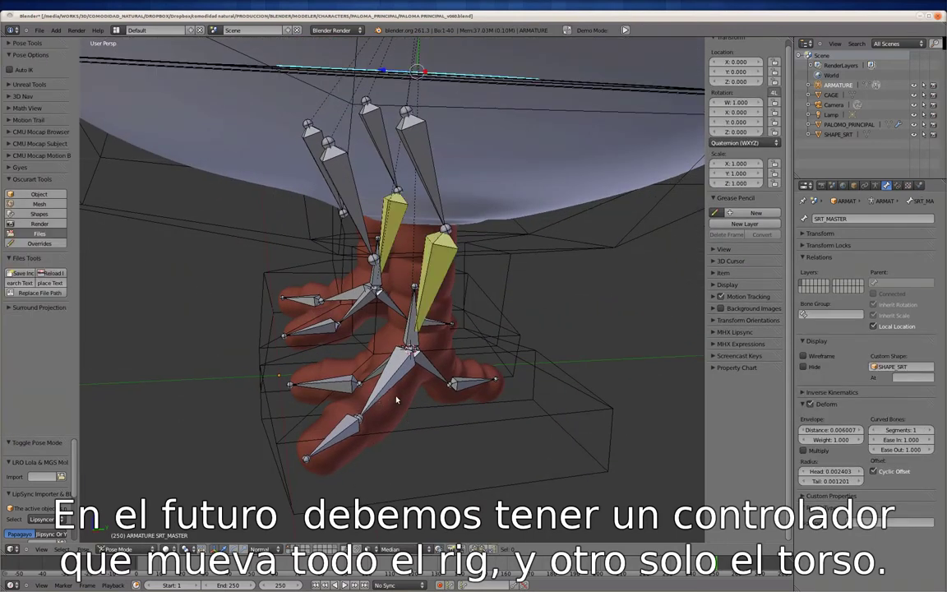
key(Tab)
middle_drag(386, 376, 440, 344)
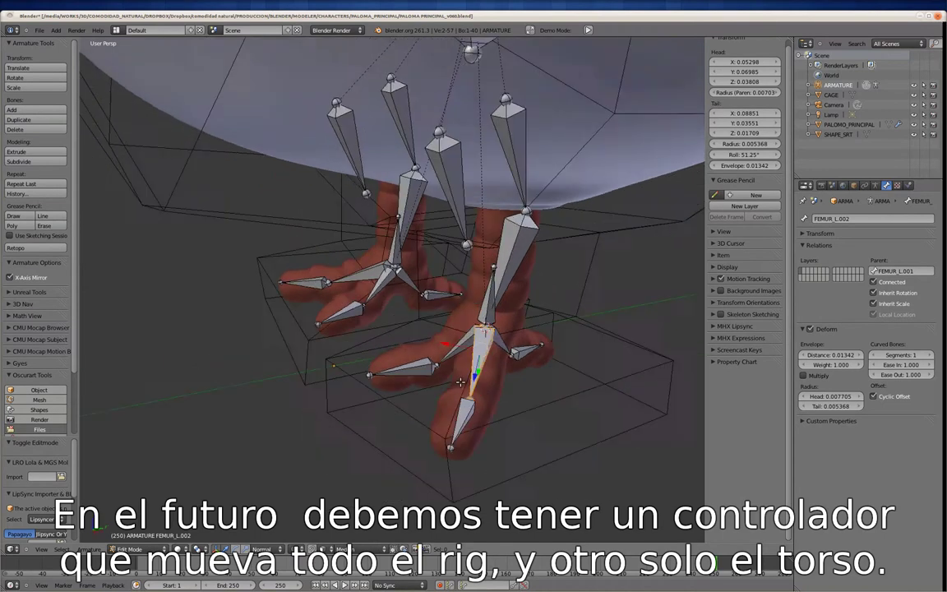
right_click(444, 343)
middle_drag(491, 379, 337, 372)
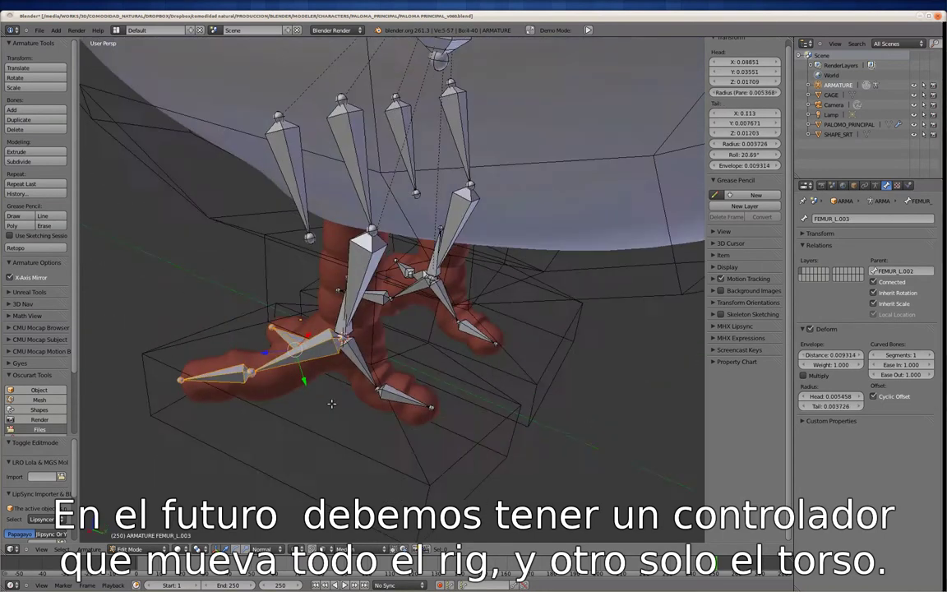
mouse_move(352, 428)
middle_down()
mouse_move(470, 422)
mouse_move(438, 424)
middle_up()
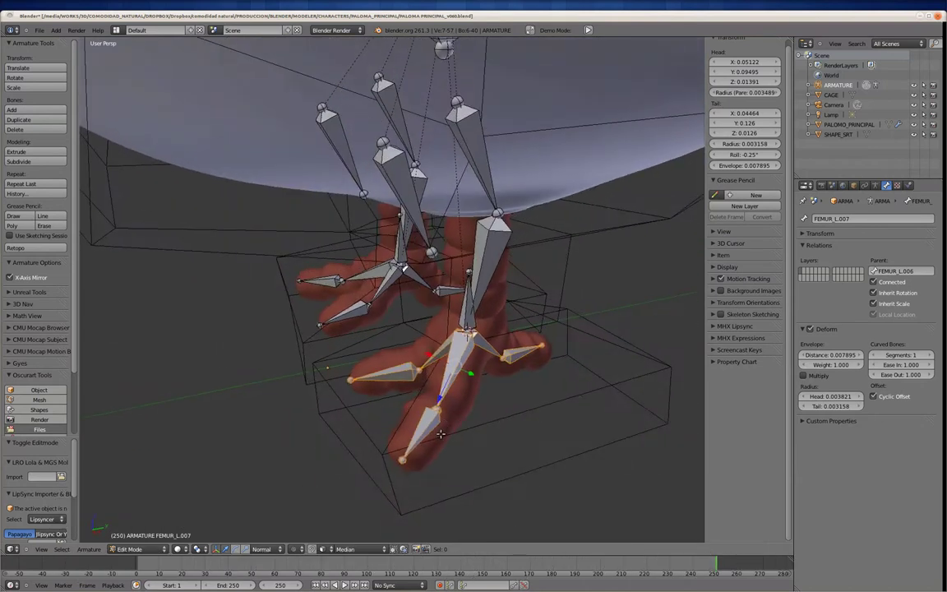
scroll(438, 424, down, 3)
scroll(438, 424, down, 2)
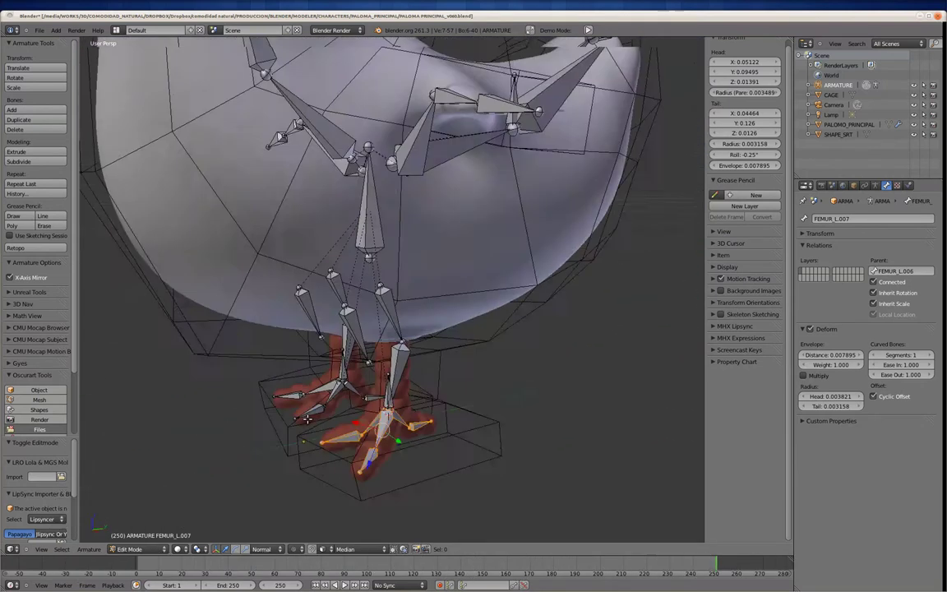
key(ctrl+Tab)
scroll(457, 335, up, 2)
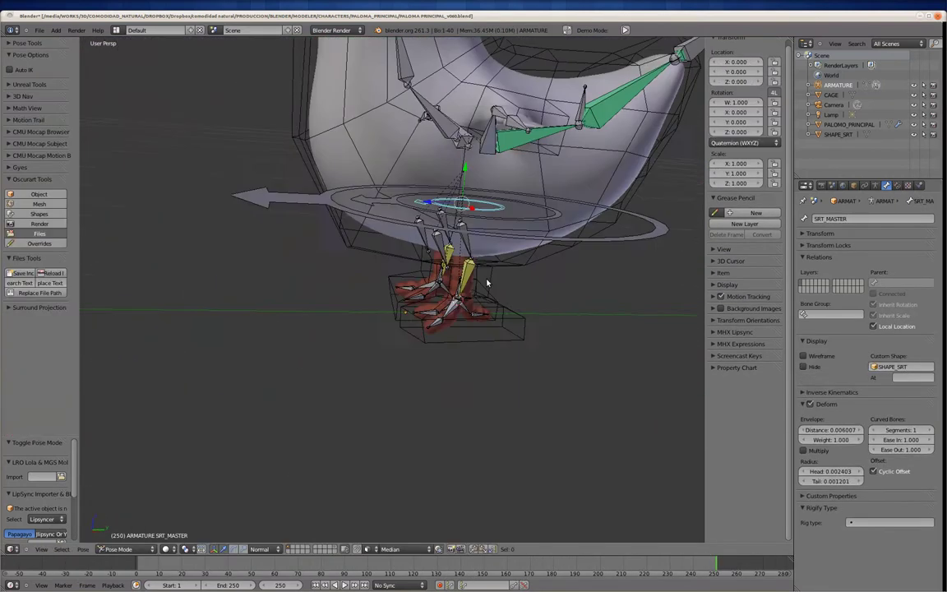
scroll(441, 322, up, 3)
Step: Rename the left toe bones from FEMUR_L.009 onward to digit names like D1_1_L and D2_1_L
key(Tab)
right_click(406, 357)
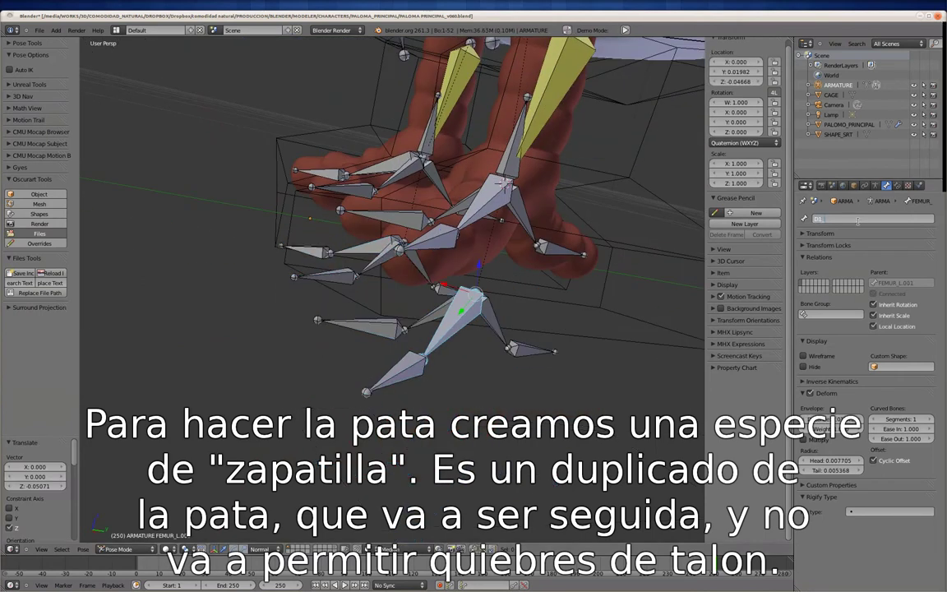
text(_1_L)
key(Return)
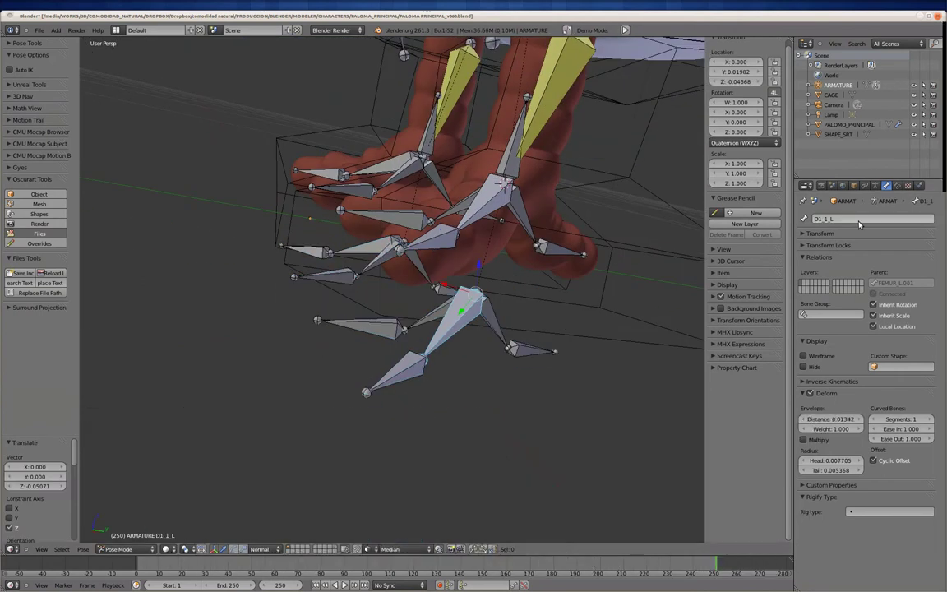
right_click(388, 373)
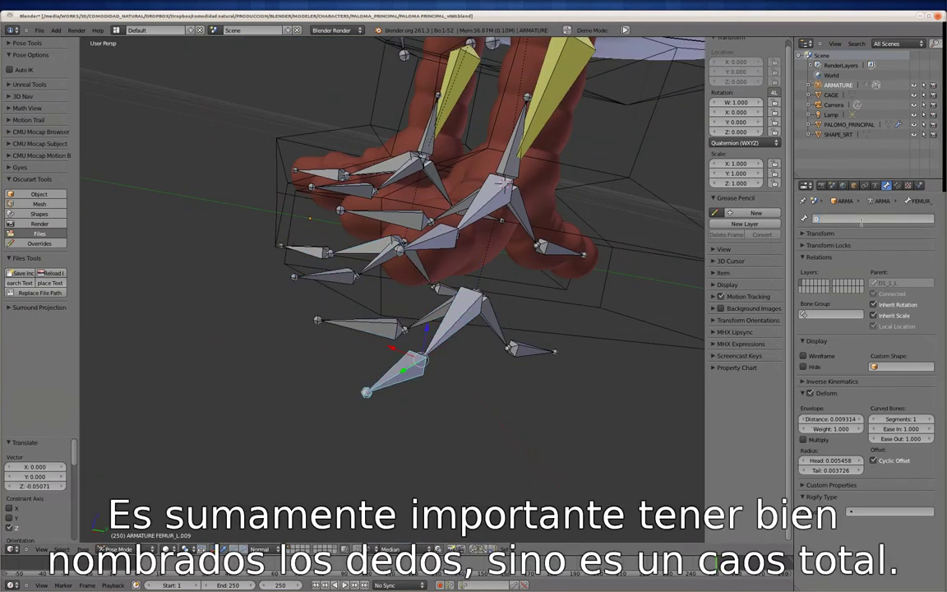
text(1_2_L)
right_click(435, 319)
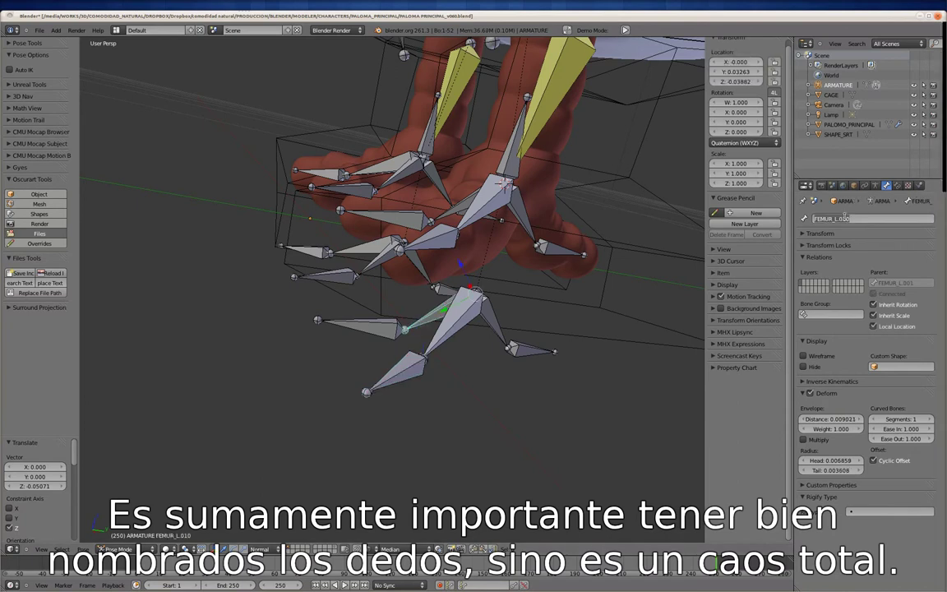
right_click(371, 329)
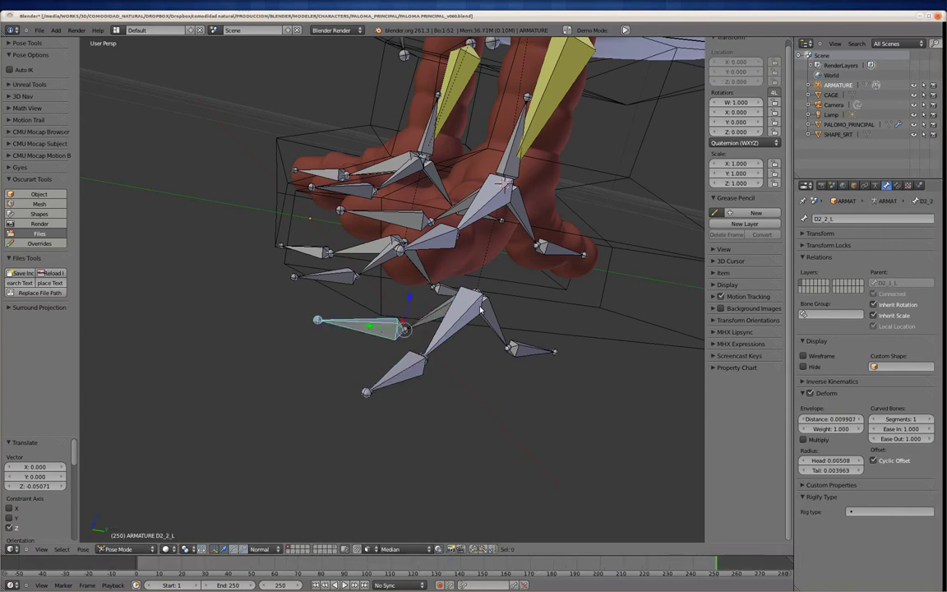
right_click(439, 310)
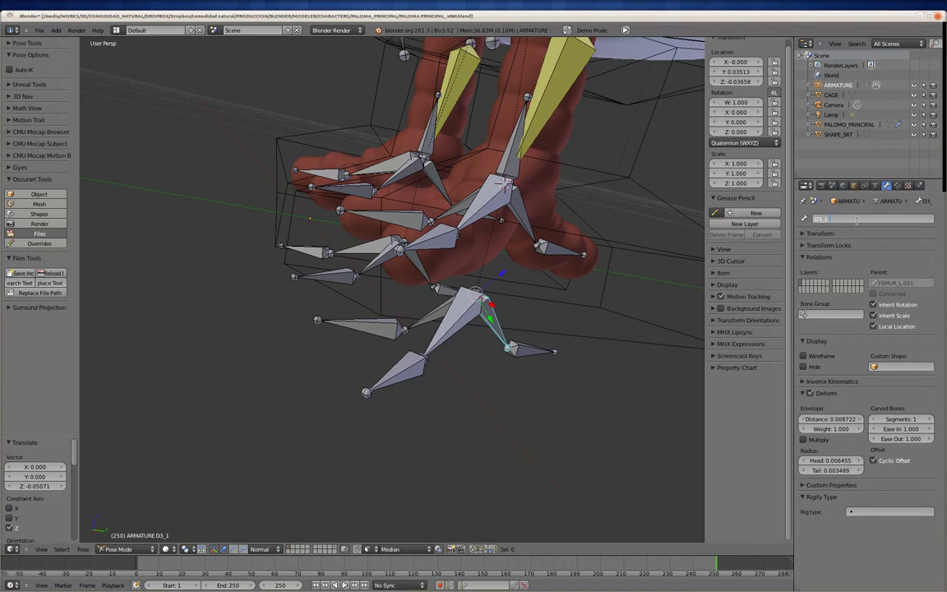
right_click(533, 350)
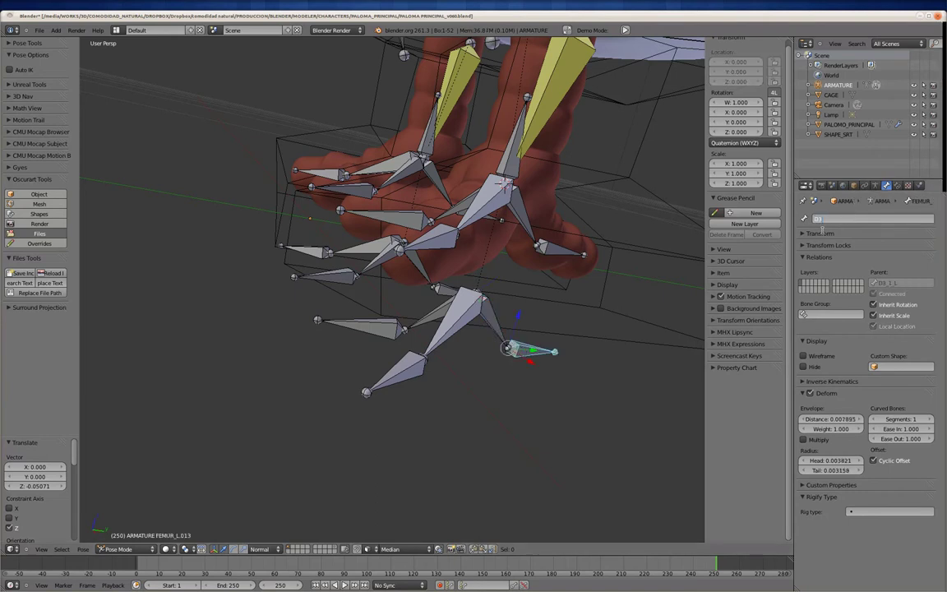
text(_2_L)
click(836, 585)
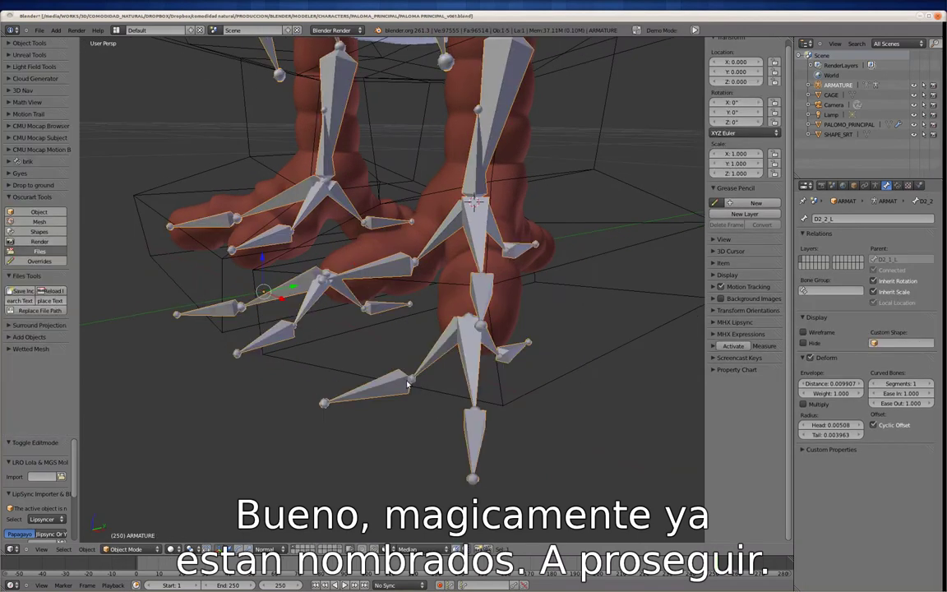
Step: Switch the armature to Pose Mode, start a vertical move, and orbit to the foot rig
key(ctrl+Tab)
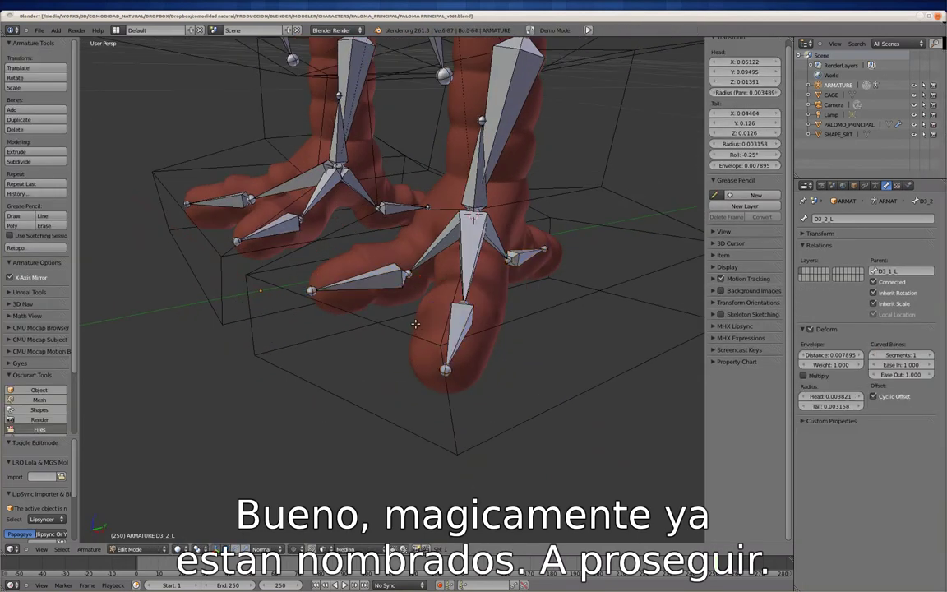
key(g)
key(z)
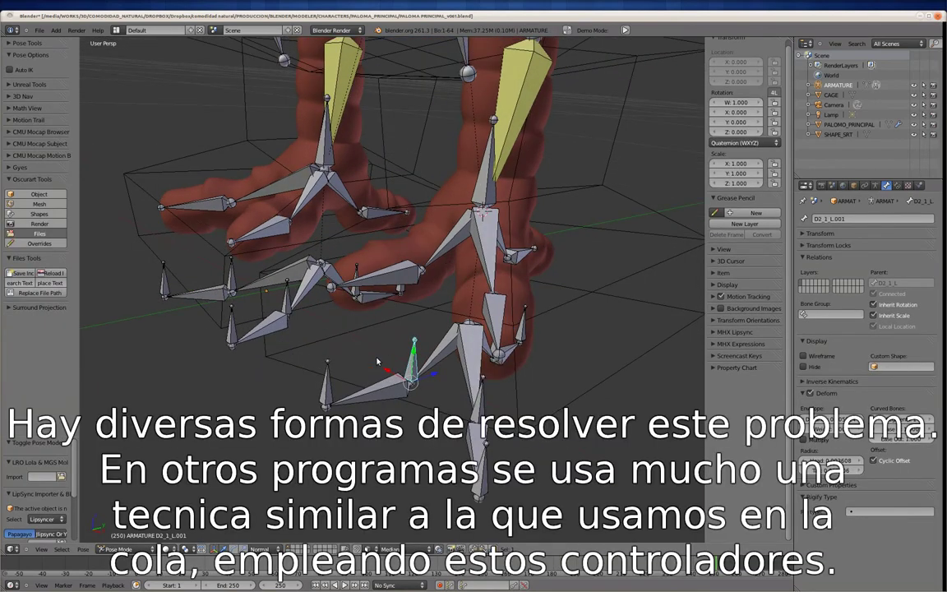
middle_drag(394, 378, 495, 394)
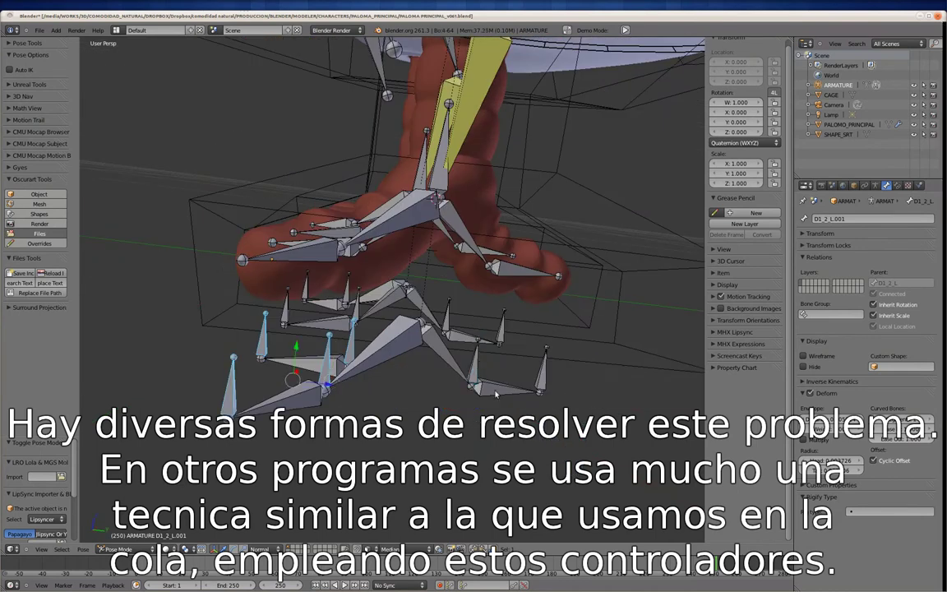
middle_drag(552, 375, 370, 263)
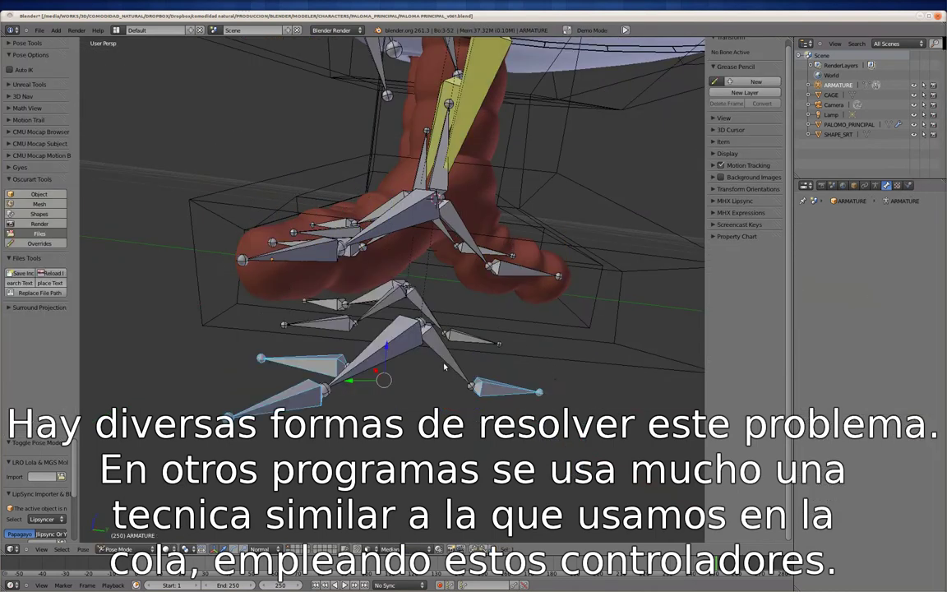
Step: Give FEMUR_L.005 a Copy Transforms constraint with target ARMATURE, bone D2_2_L
right_click(370, 263)
click(897, 185)
click(810, 230)
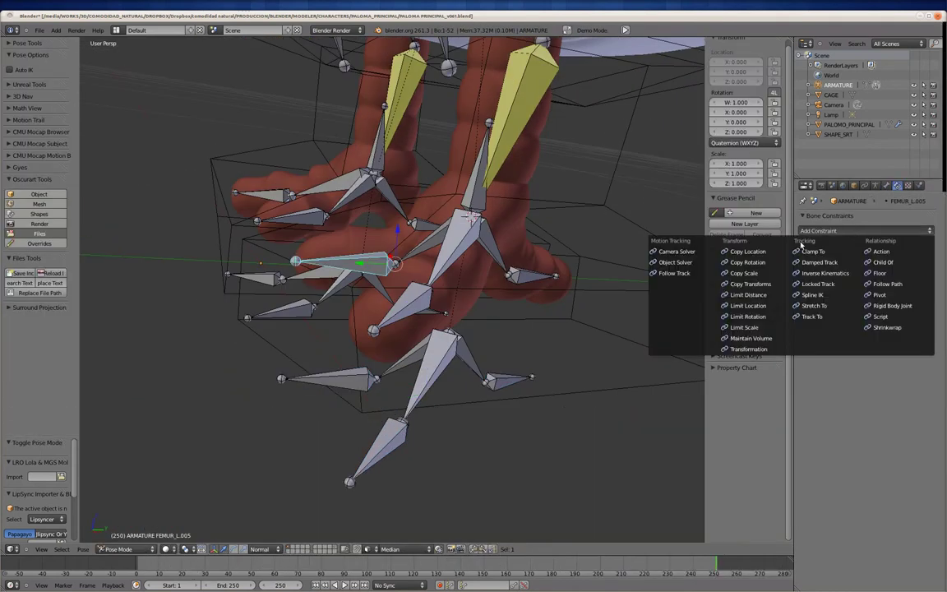
click(759, 283)
click(891, 280)
right_click(345, 384)
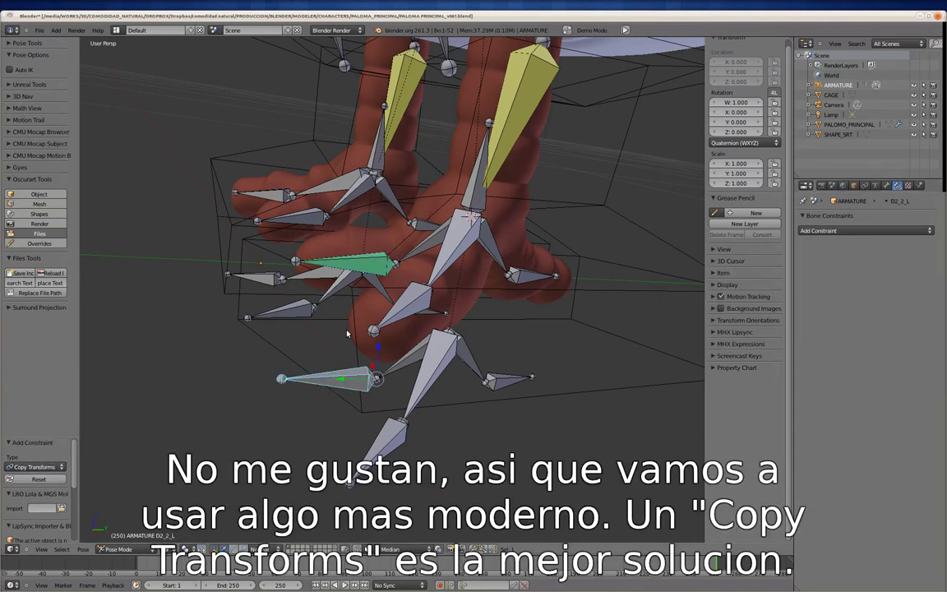
key(ctrl+z)
click(887, 280)
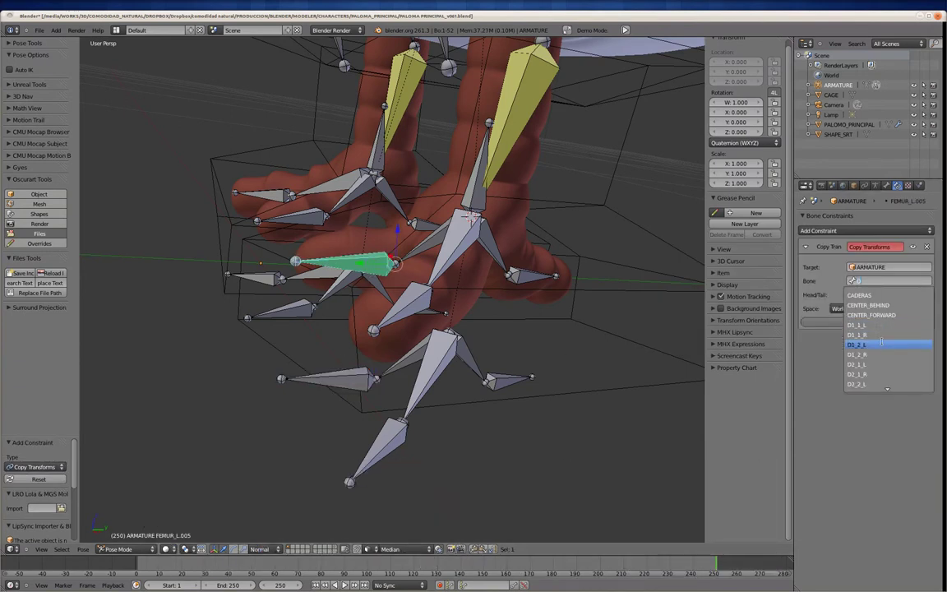
click(873, 384)
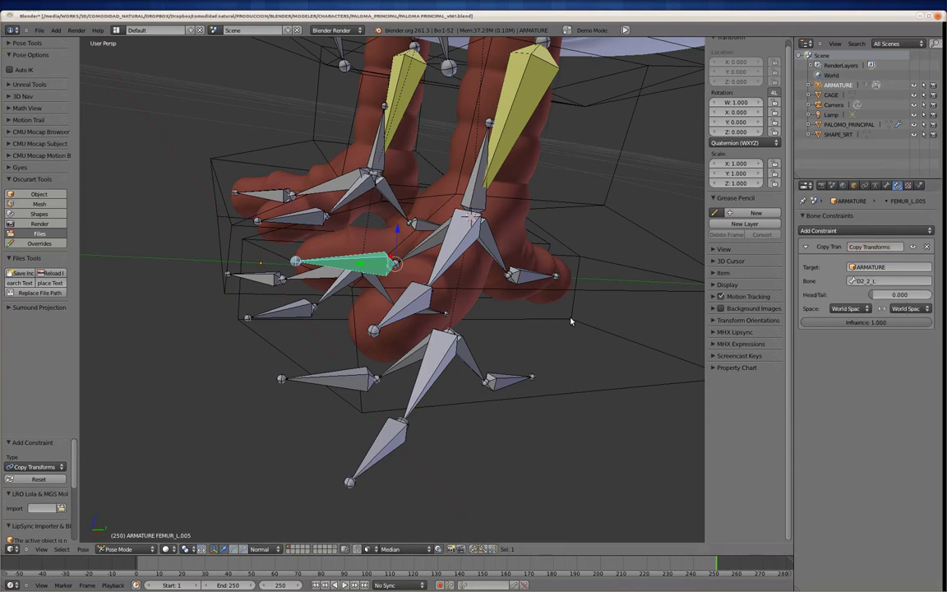
Step: Inspect the foot bones D2_2_L, CADERAS, D2_1_L and FEMUR_L.005 from below
middle_drag(450, 352, 447, 255)
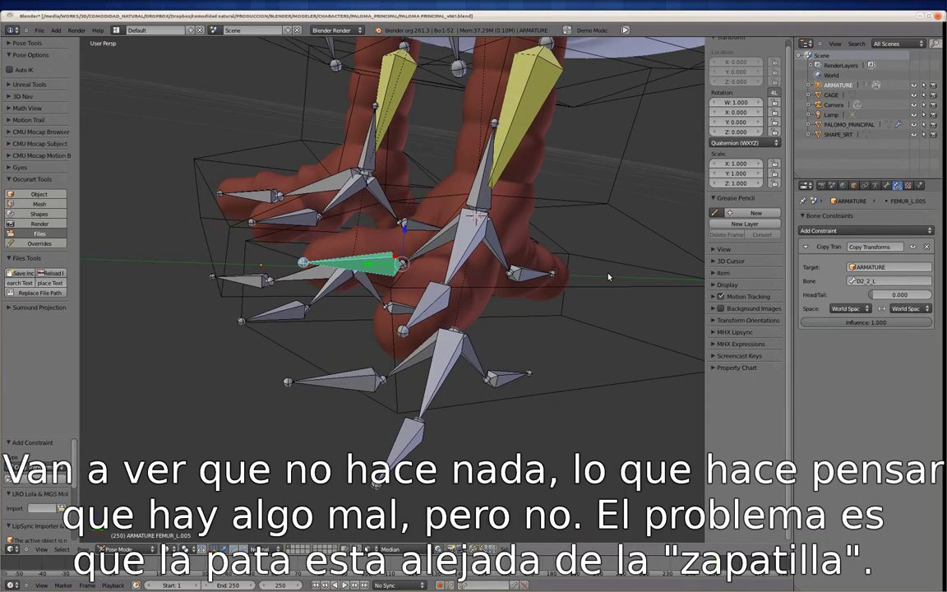
right_click(337, 379)
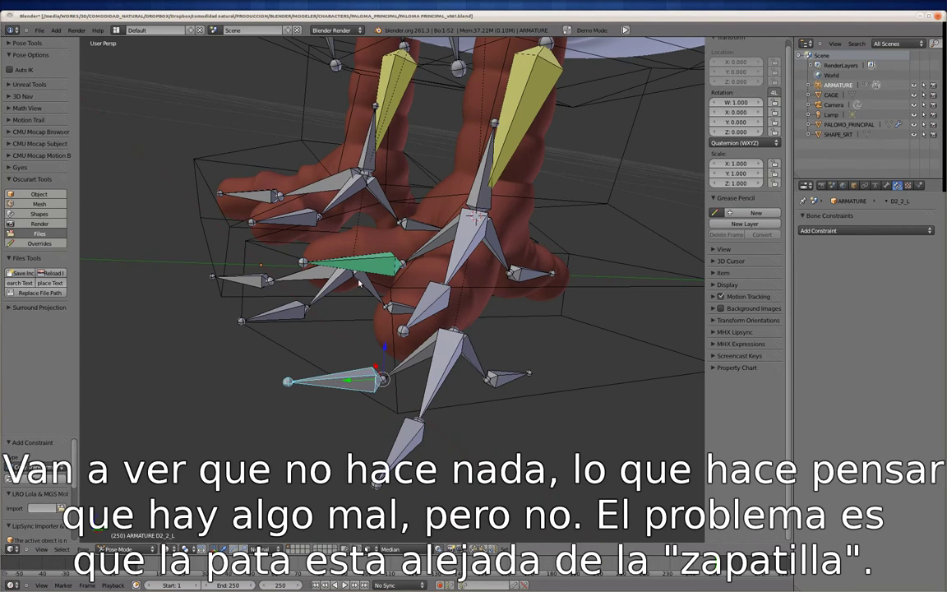
middle_drag(358, 282, 451, 296)
right_click(516, 174)
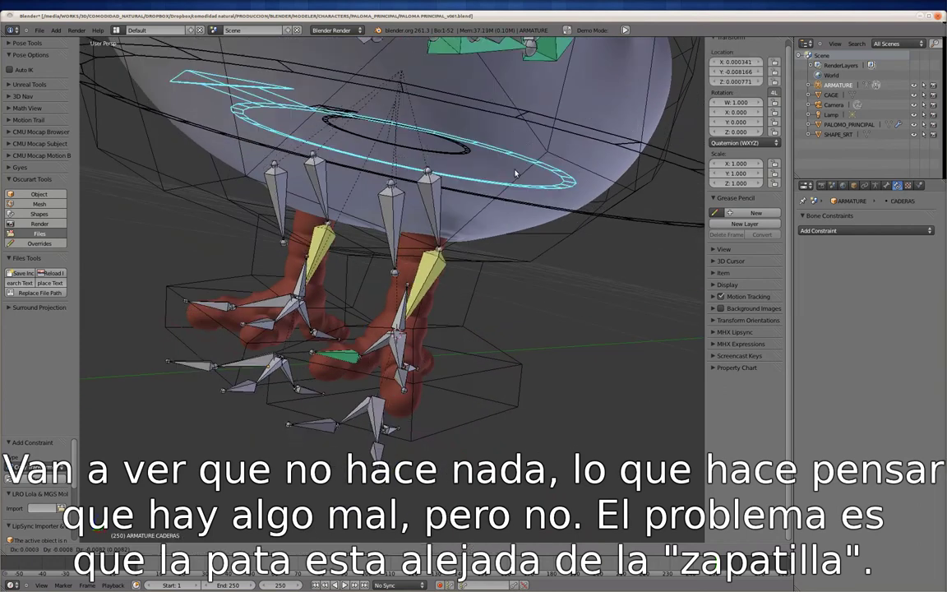
right_click(355, 406)
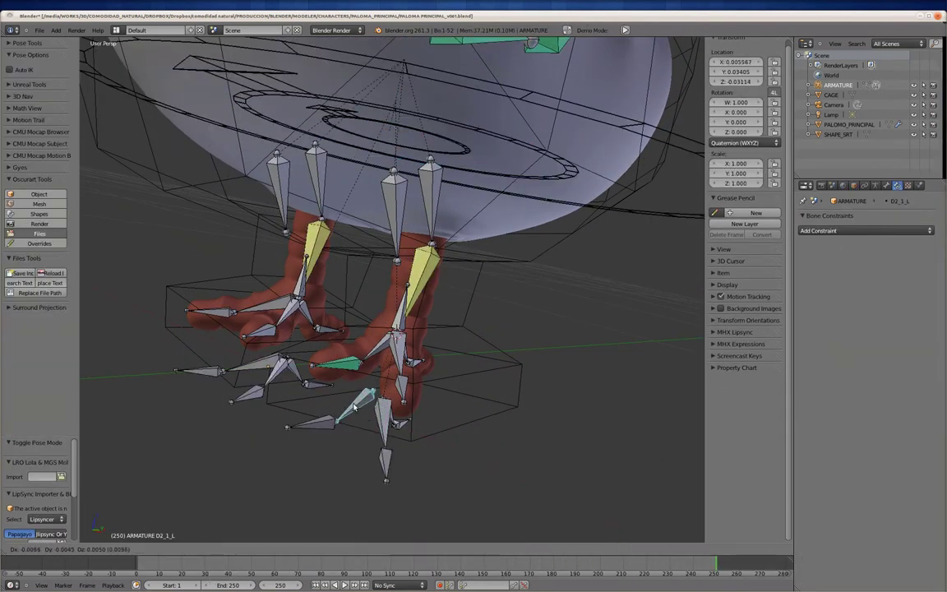
right_click(345, 363)
middle_drag(345, 363, 383, 345)
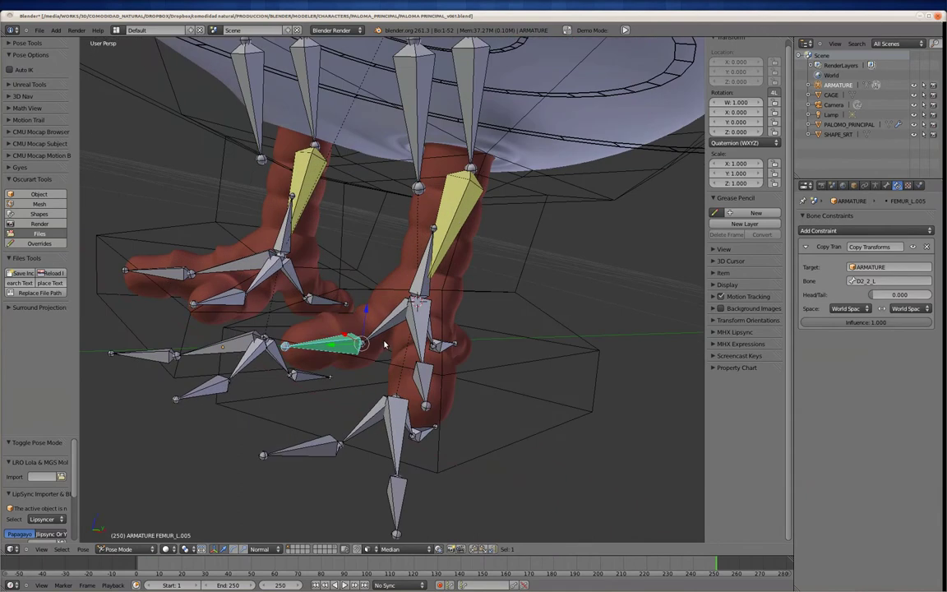
Step: Give FEMUR_L.004 a Copy Transforms constraint copying D2_1_L, then enter Edit Mode
right_click(411, 308)
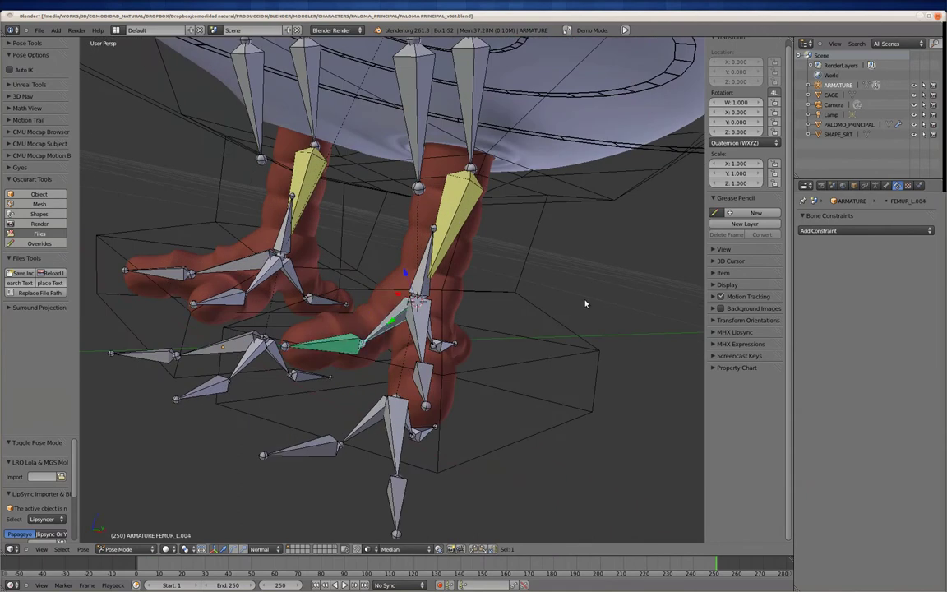
click(839, 231)
click(750, 284)
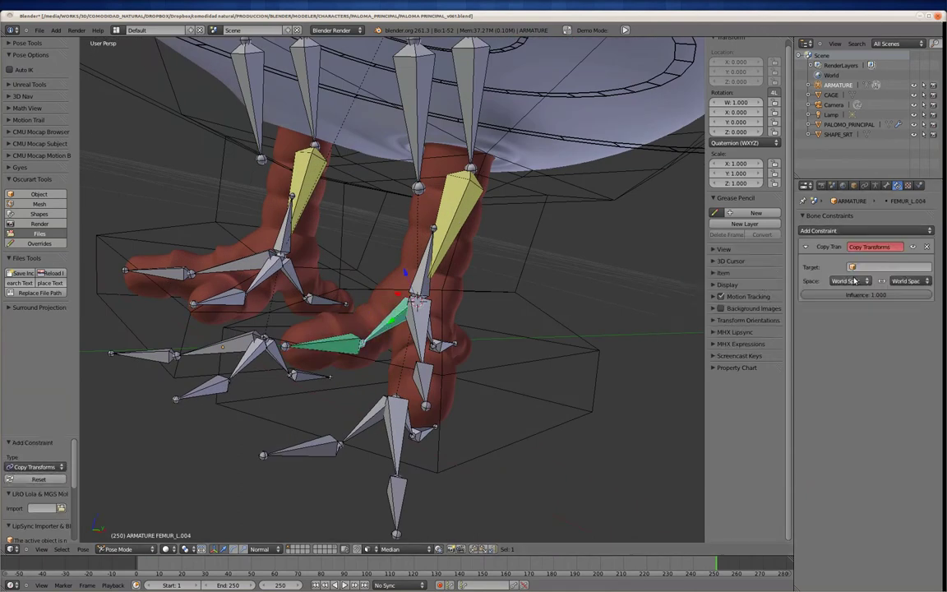
click(871, 281)
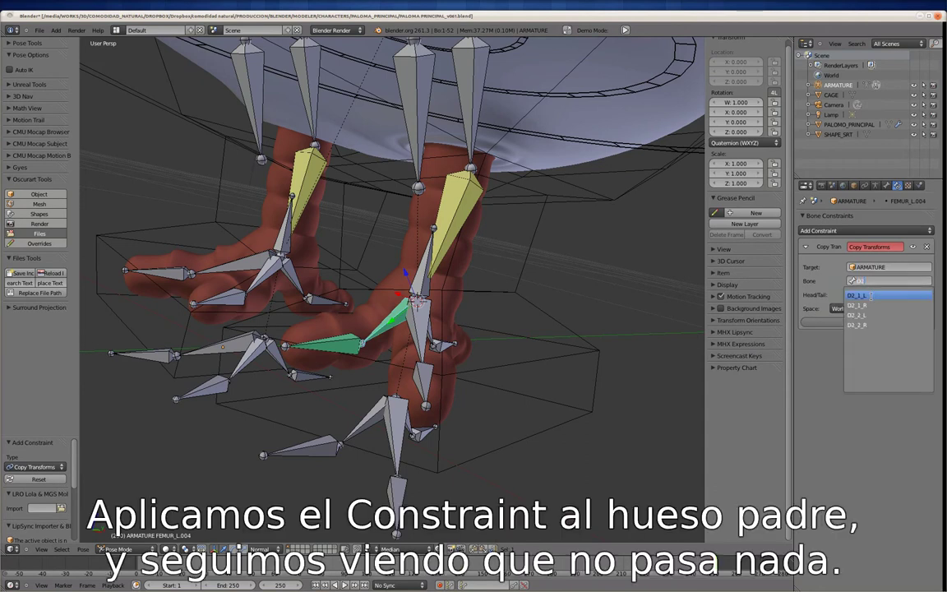
click(871, 294)
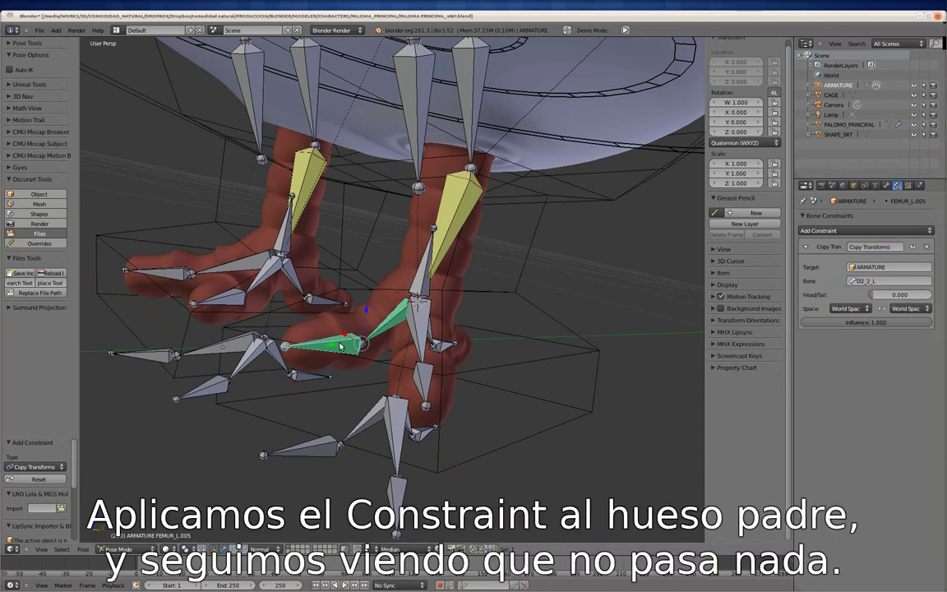
key(Tab)
key(Tab)
key(Tab)
key(alt+p)
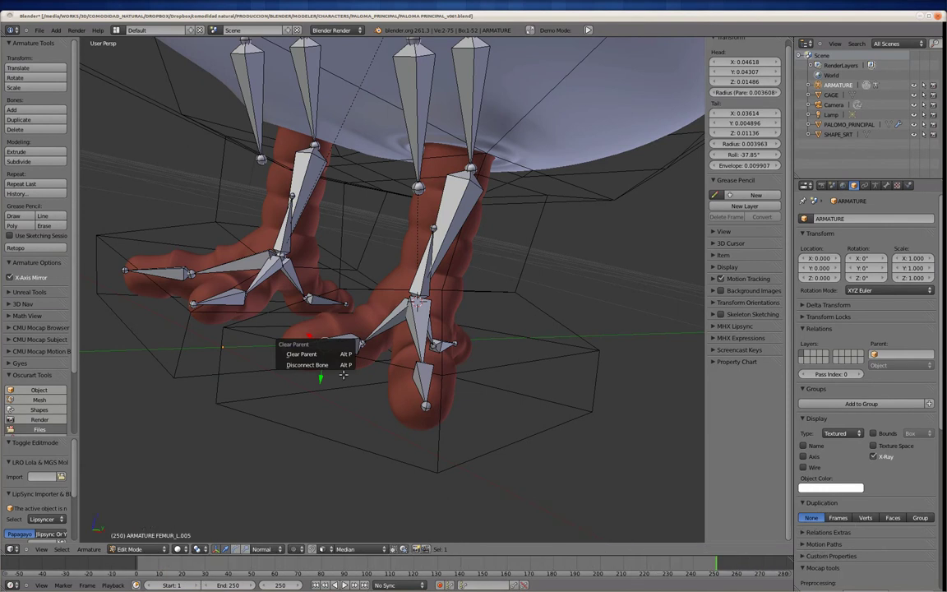
Step: Disconnect FEMUR_L.004 from its parent bone, then return to Pose Mode to check it
key(Escape)
right_click(387, 319)
key(alt+p)
click(386, 320)
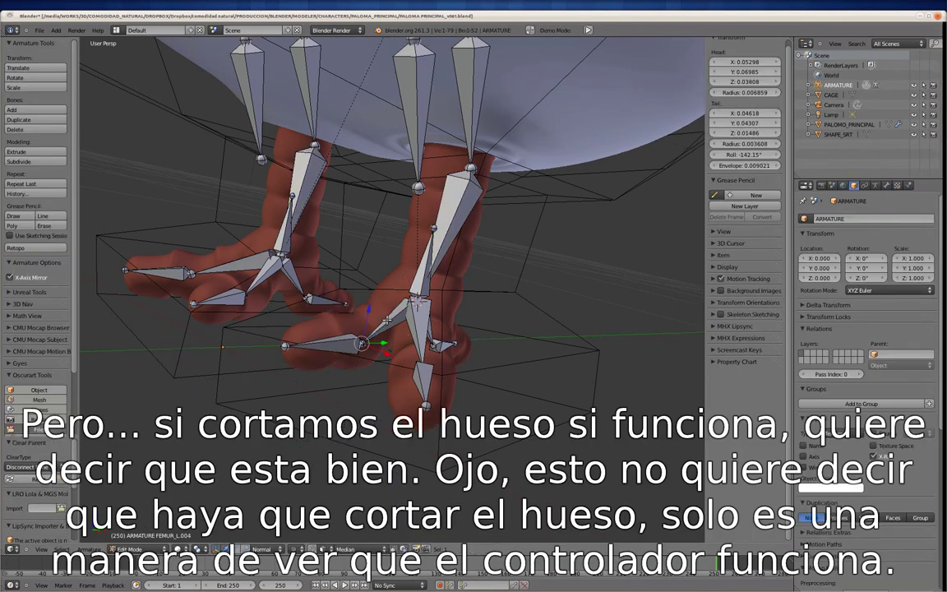
key(Tab)
key(ctrl+Tab)
key(ctrl+Tab)
key(ctrl+Tab)
key(ctrl+Tab)
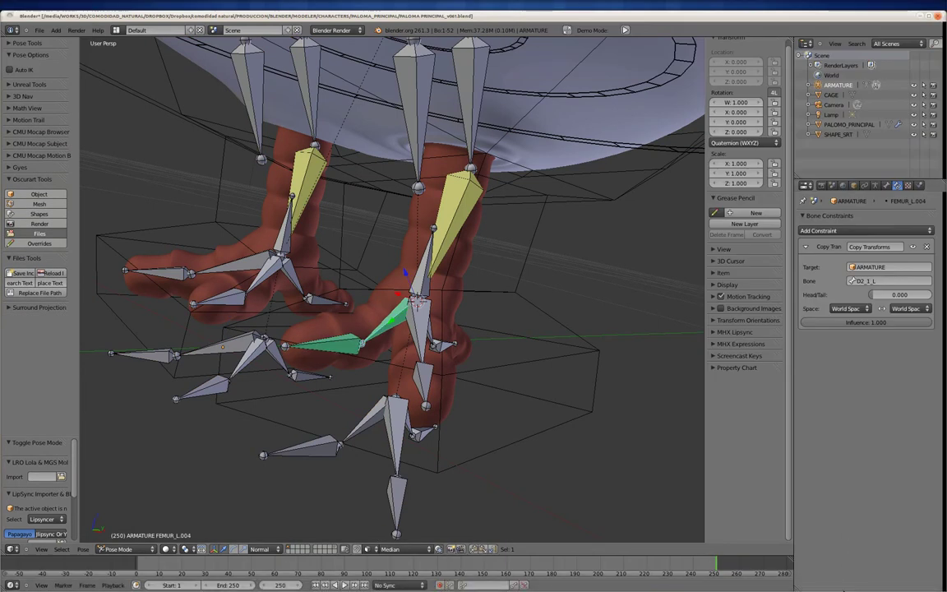
click(839, 583)
mouse_move(460, 370)
middle_down()
mouse_move(418, 409)
mouse_move(429, 443)
middle_up()
Step: Move the lower toe bones, including D1_L and D1_1_R, onto another bone layer
right_click(419, 409)
key(a)
right_click(418, 409)
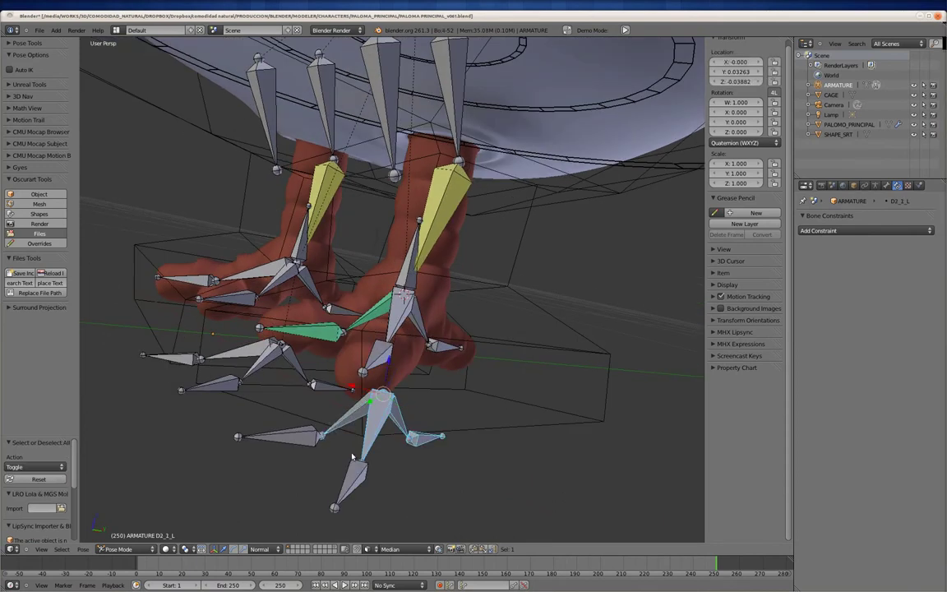
key(m)
click(416, 444)
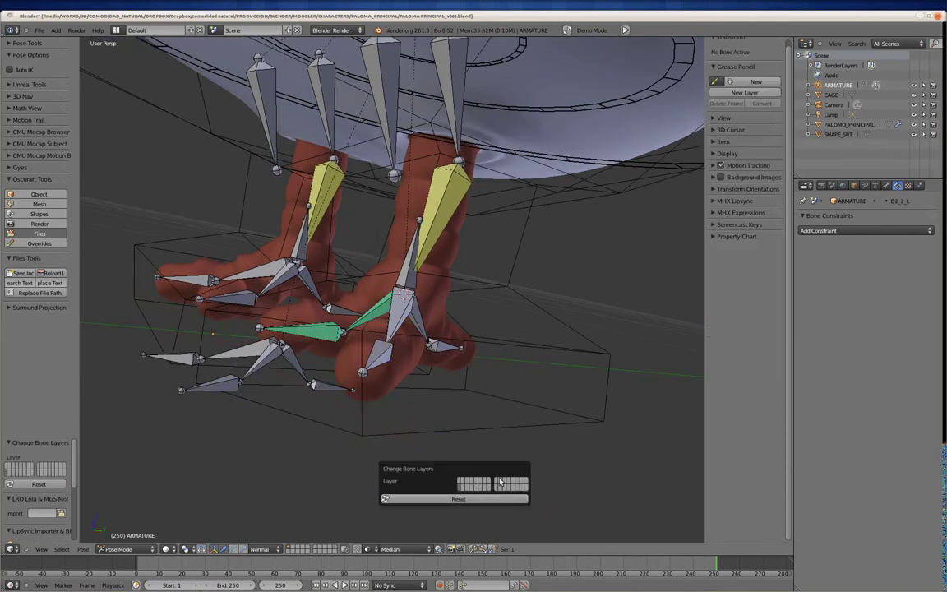
right_click(197, 361)
shift+right_click(314, 383)
key(m)
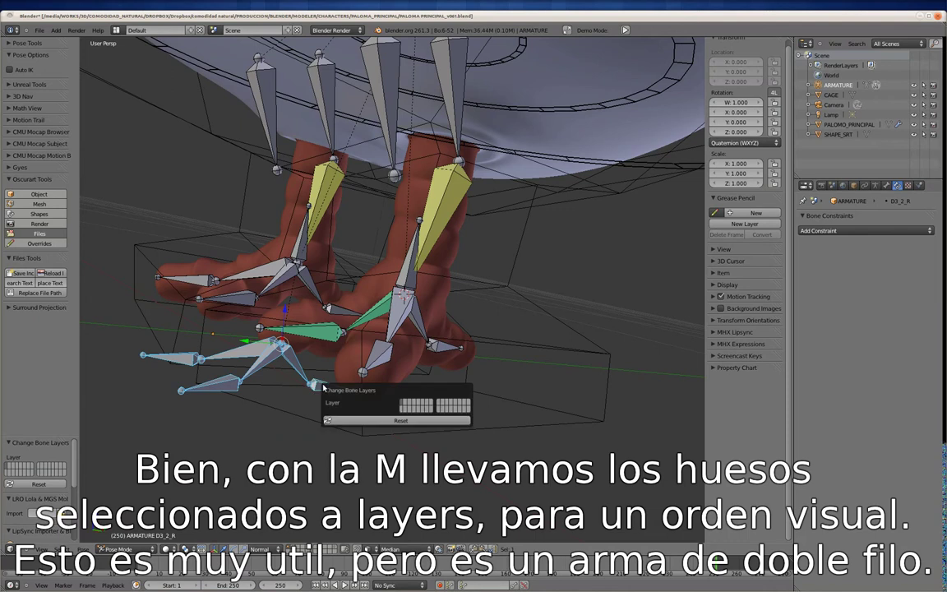
click(403, 409)
click(875, 186)
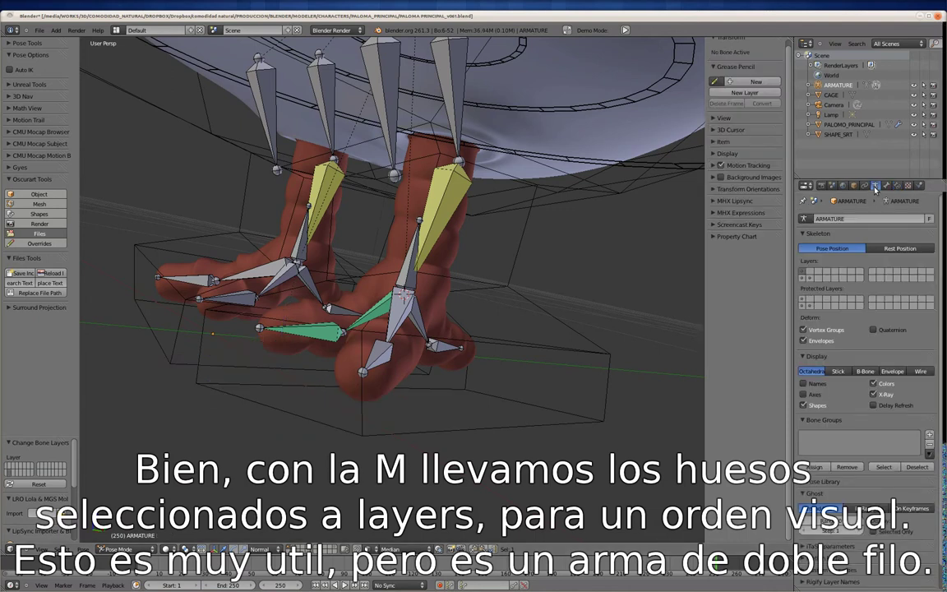
middle_drag(493, 312, 432, 337)
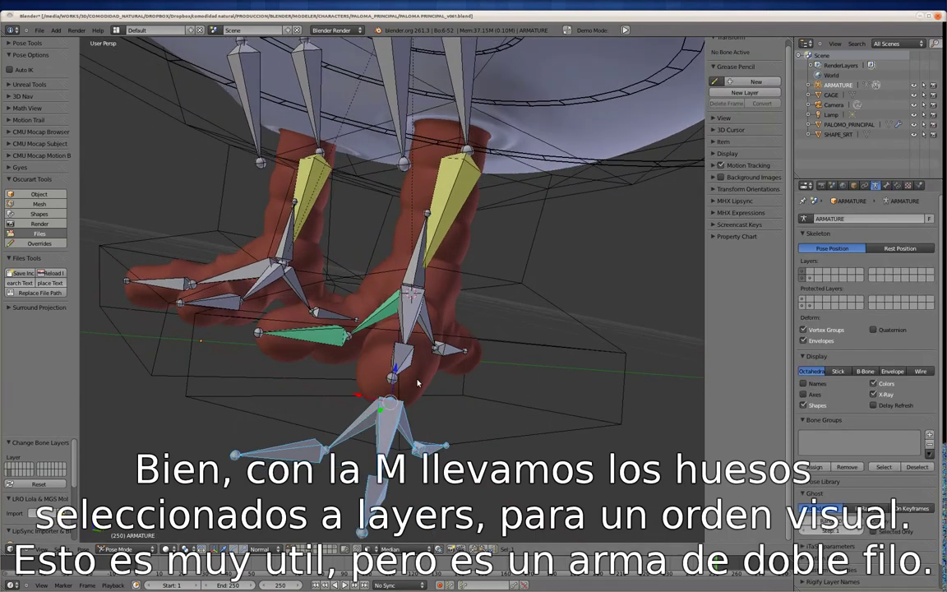
Step: Test-move the leg bones, undo, and clear the TALON_L heel bone's location
key(a)
right_drag(378, 247, 380, 250)
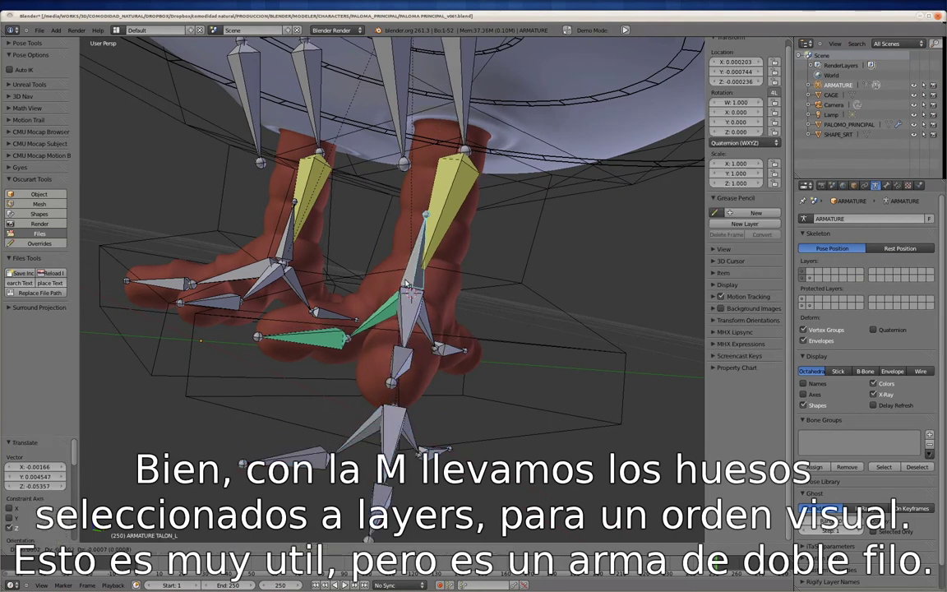
key(g)
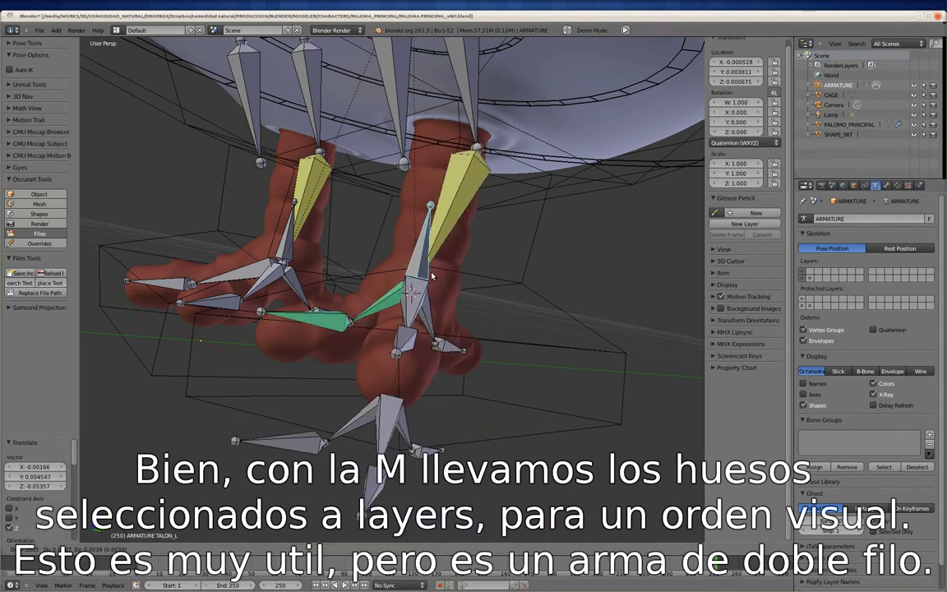
click(371, 372)
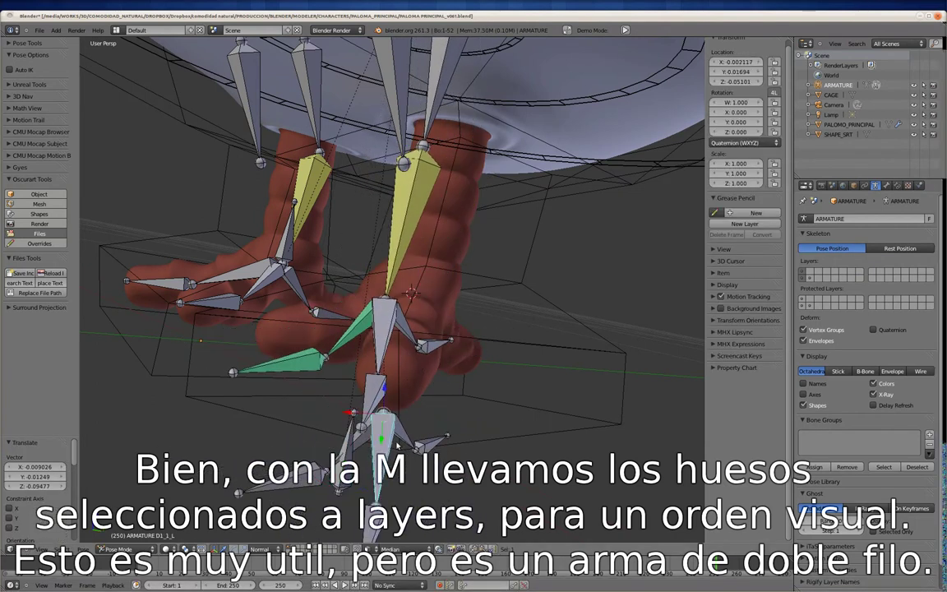
key(ctrl+z)
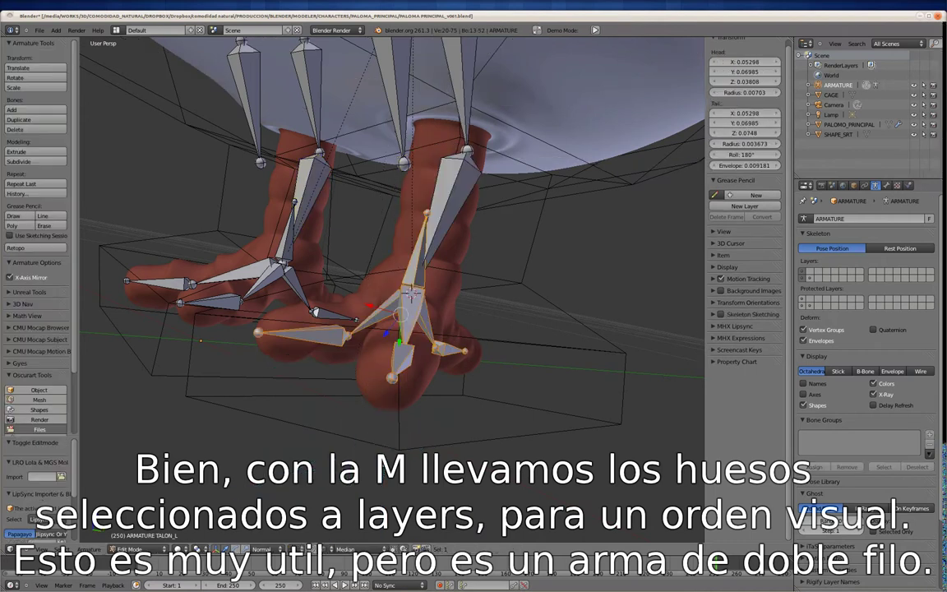
click(349, 455)
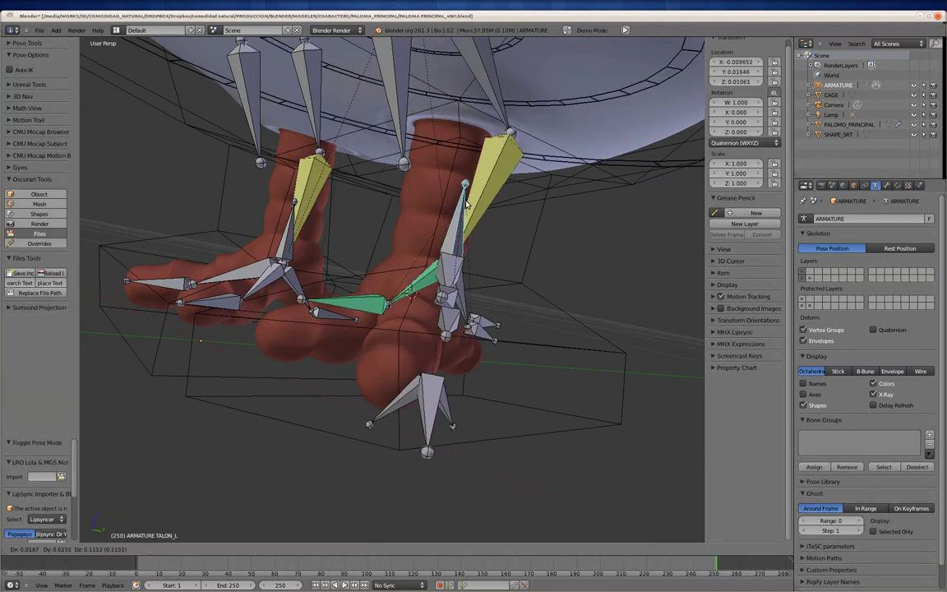
key(alt+g)
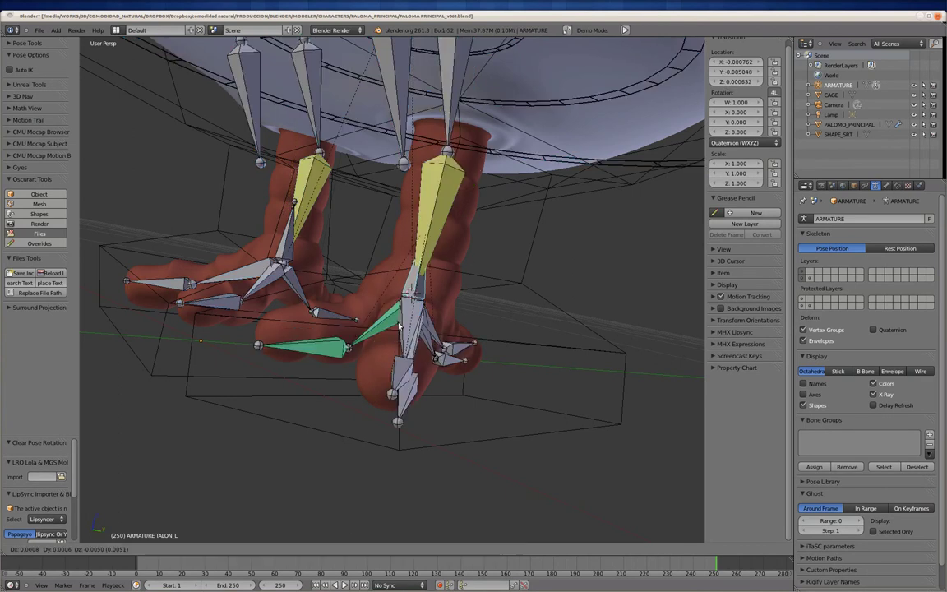
Step: Test-move a leg bone and cancel the move
right_click(426, 305)
key(g)
key(Escape)
Step: Give FEMUR_L.002 a Copy Transforms constraint copying bone D1_1_L
right_click(396, 365)
middle_drag(396, 365, 493, 345)
click(886, 185)
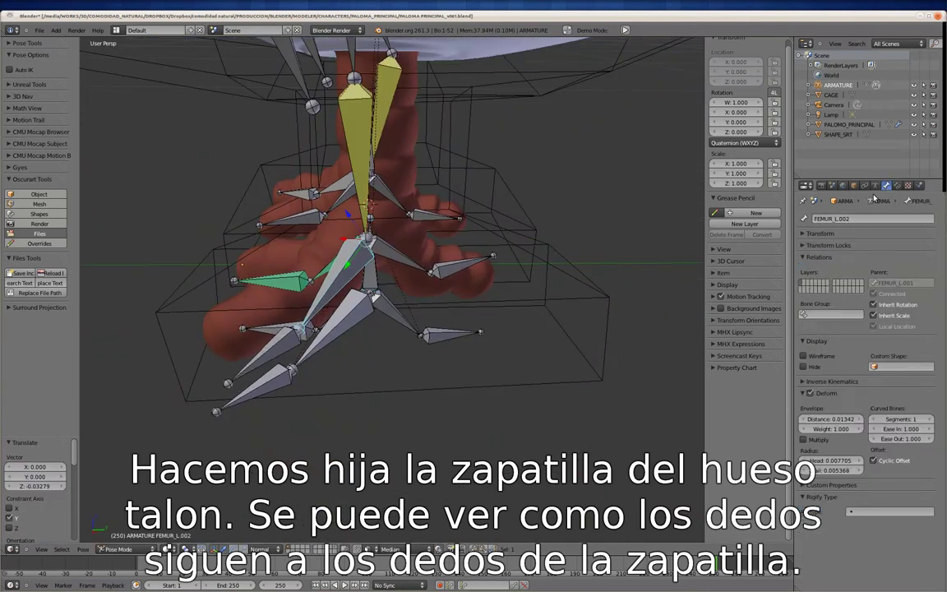
click(896, 185)
click(867, 230)
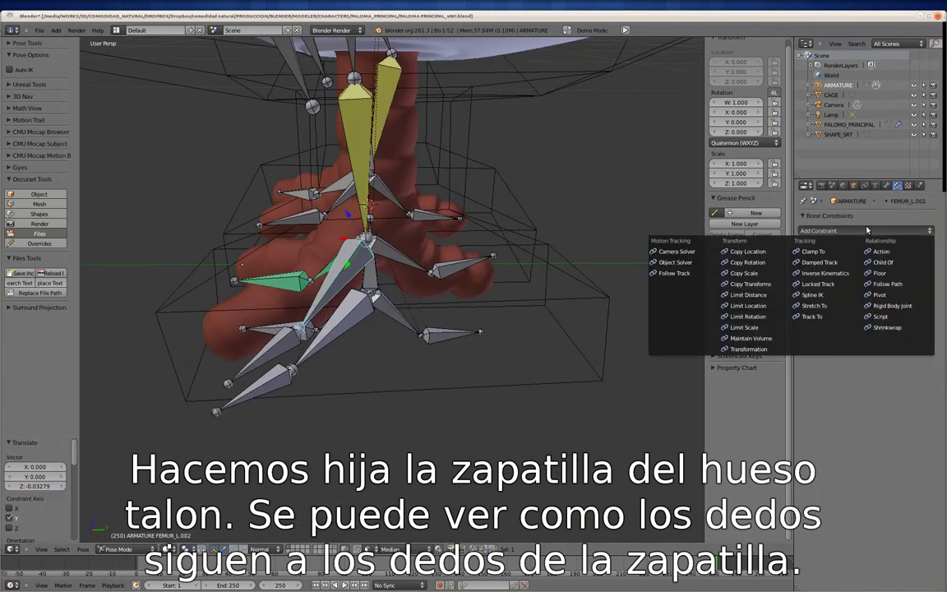
click(749, 284)
click(872, 281)
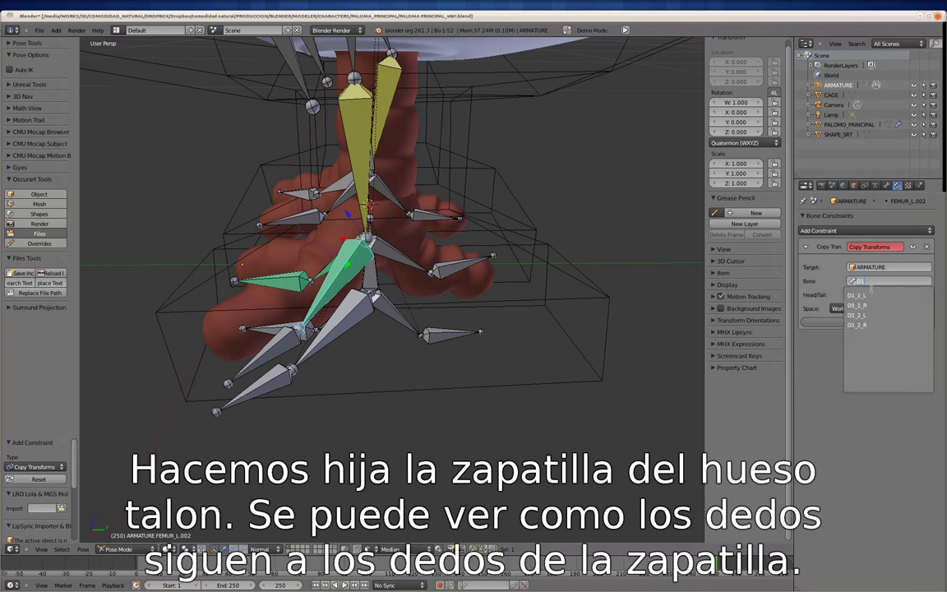
click(862, 296)
Step: Make FEMUR_L.003 copy transforms of D1_2_L on ARMATURE, then test-move TALON_L
right_click(253, 342)
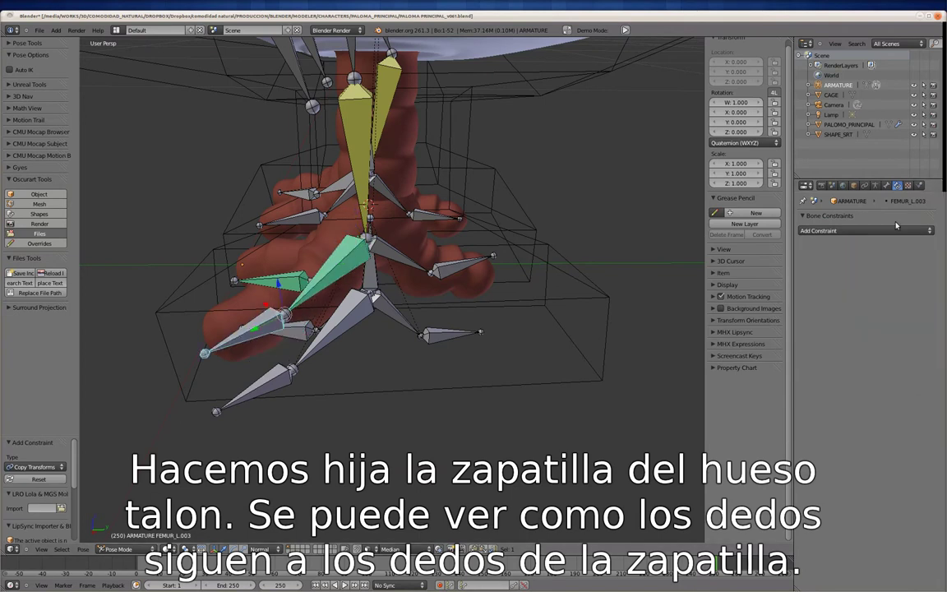
click(834, 230)
click(749, 284)
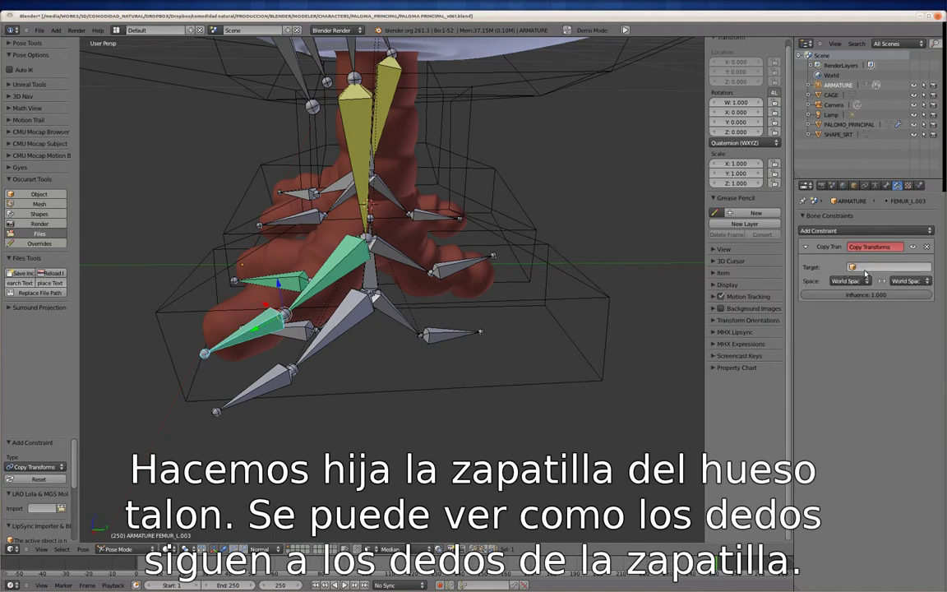
click(861, 267)
click(862, 281)
click(859, 280)
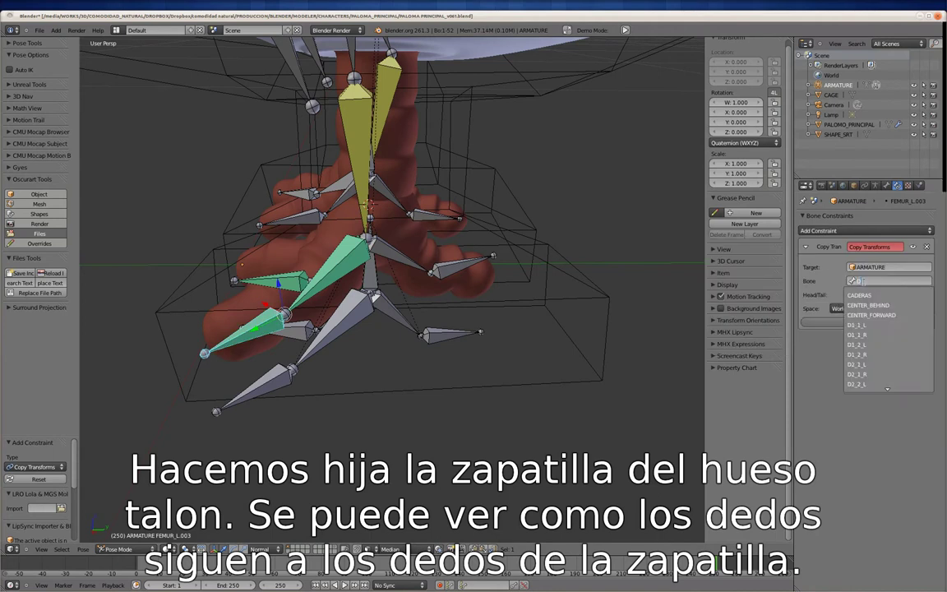
text(D1)
click(862, 315)
right_click(382, 312)
key(g)
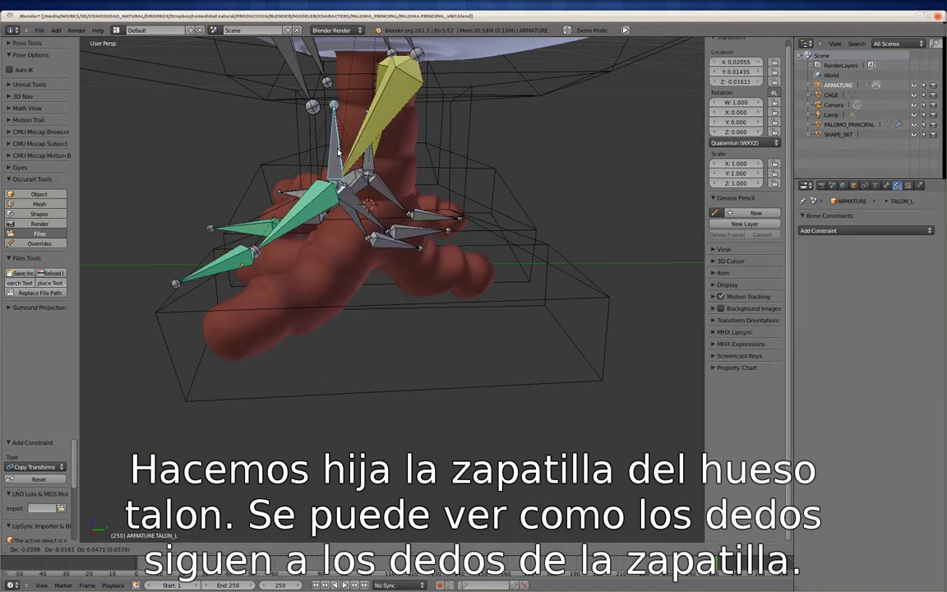
click(395, 327)
Step: Give FEMUR_L.006 a Copy Transforms constraint targeting ARMATURE bone D3_1_L
right_click(403, 259)
click(863, 230)
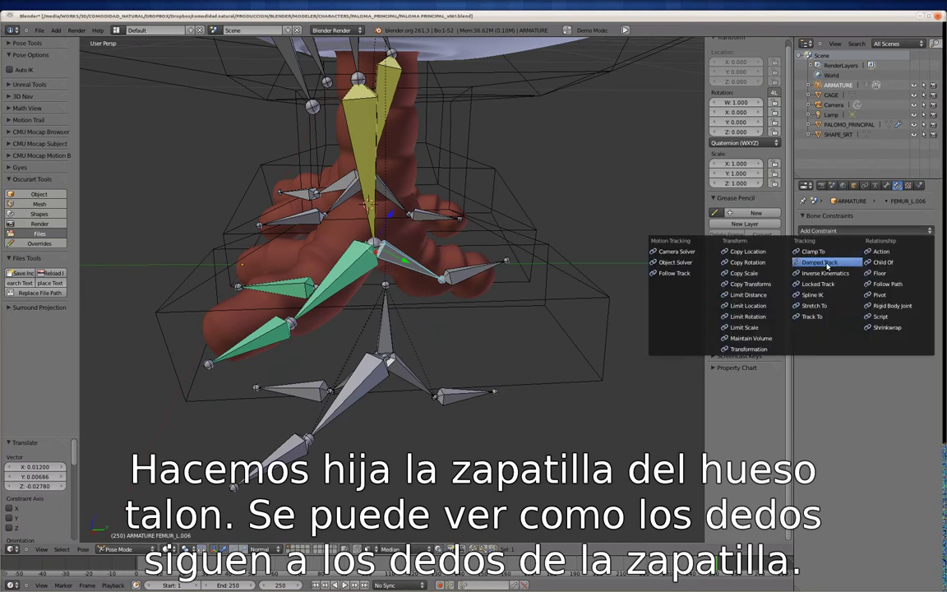
click(750, 284)
click(867, 268)
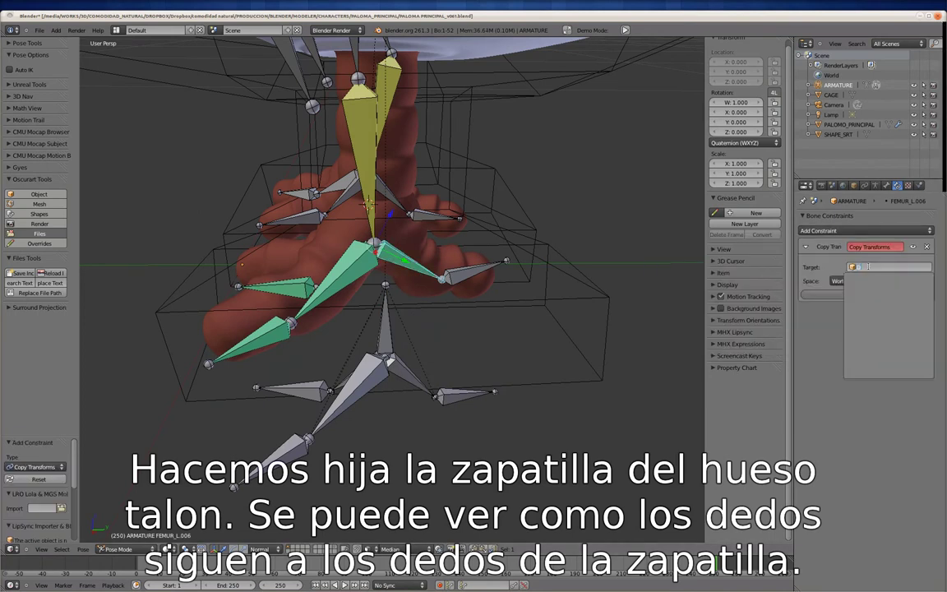
click(862, 281)
click(890, 281)
click(871, 296)
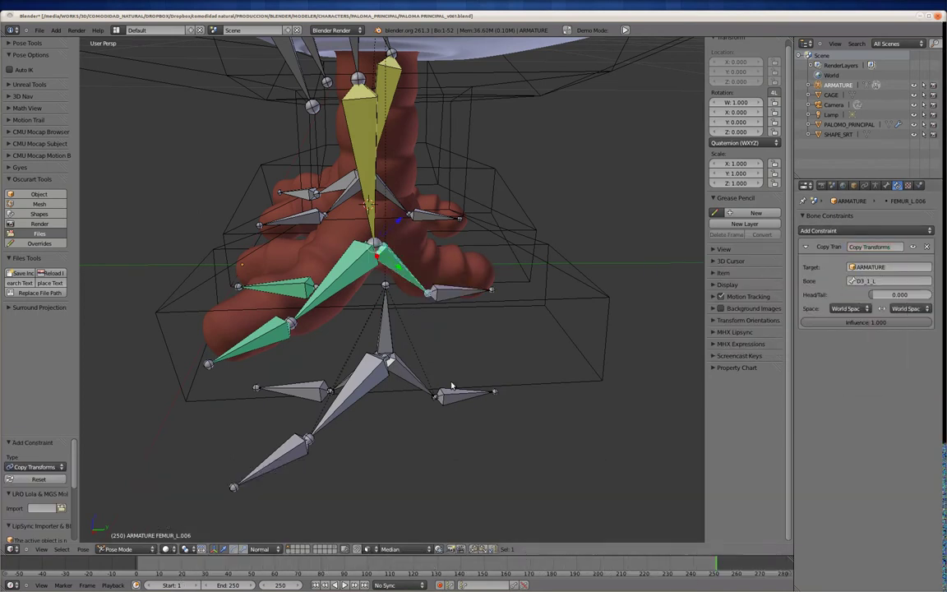
Step: Make FEMUR_L.007 copy transforms of ARMATURE bone D3_2_L, then test-move TALON_L
right_click(457, 393)
click(830, 231)
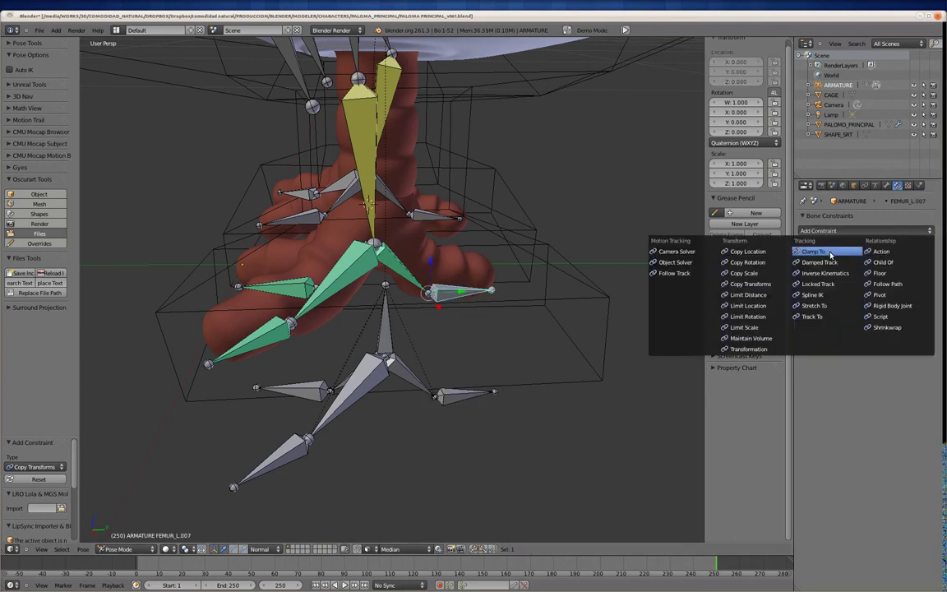
click(750, 284)
click(867, 267)
click(862, 278)
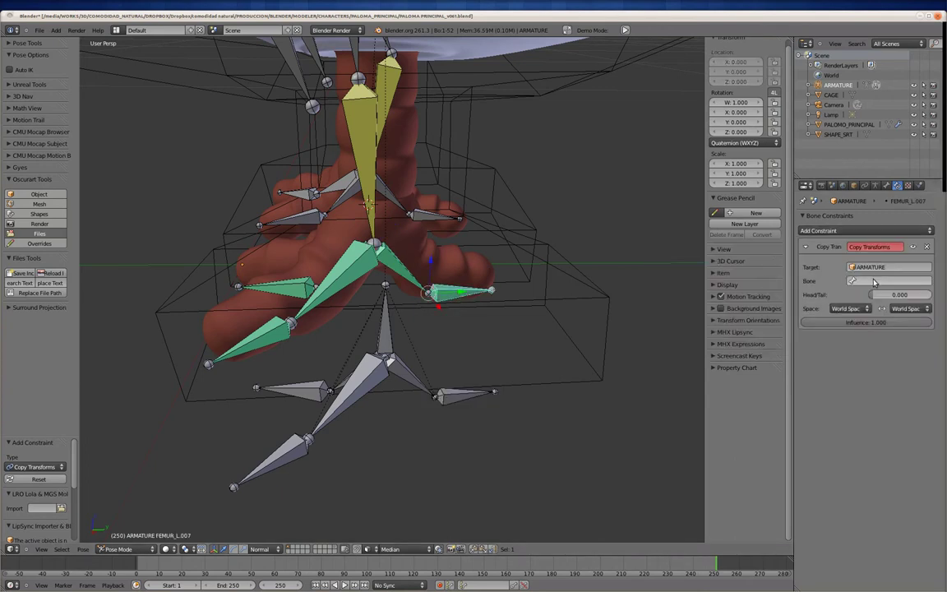
click(872, 280)
click(874, 297)
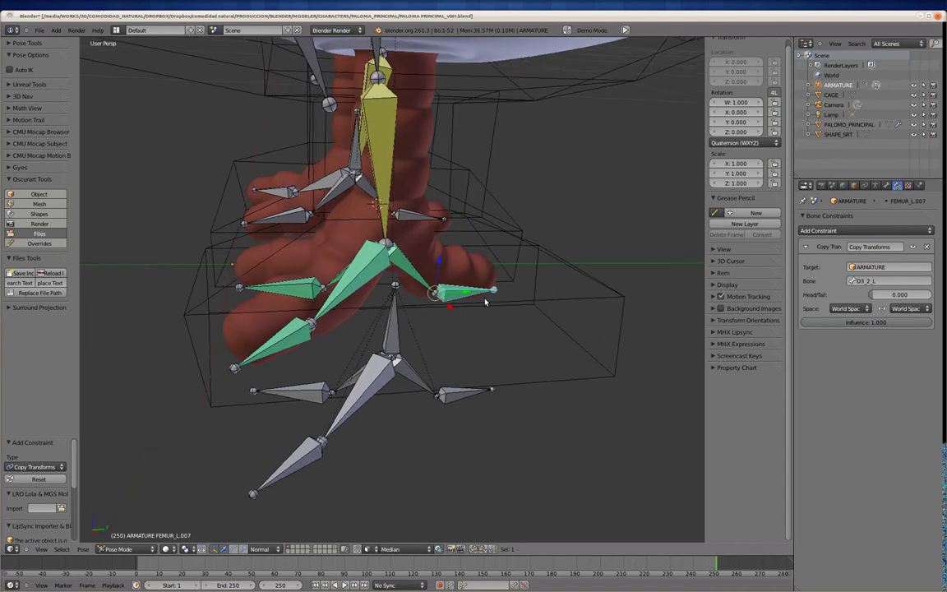
right_click(425, 170)
key(g)
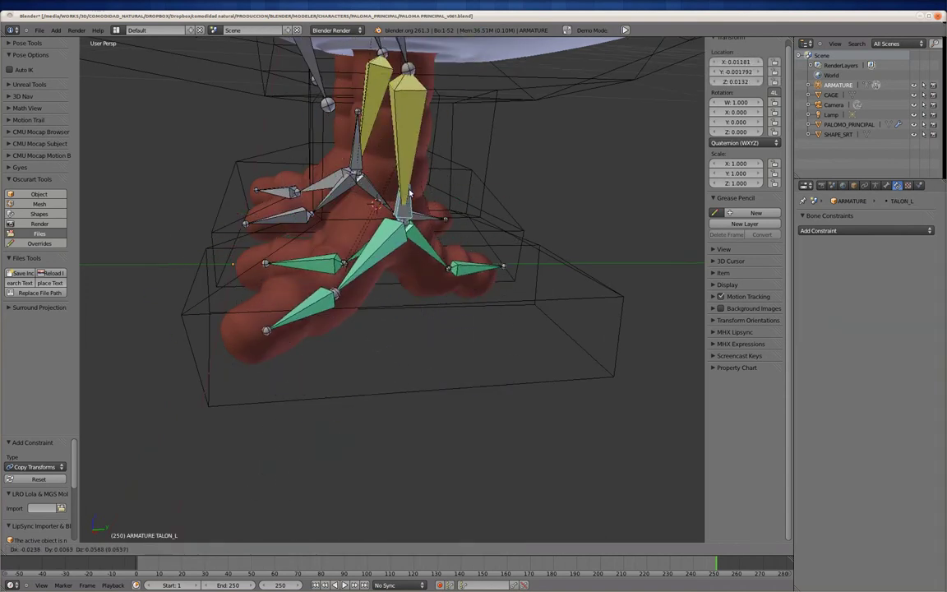
Step: Clear all bones' pose location and pick SHAPE_SRT as the heel's custom shape
click(439, 260)
key(a)
key(alt+g)
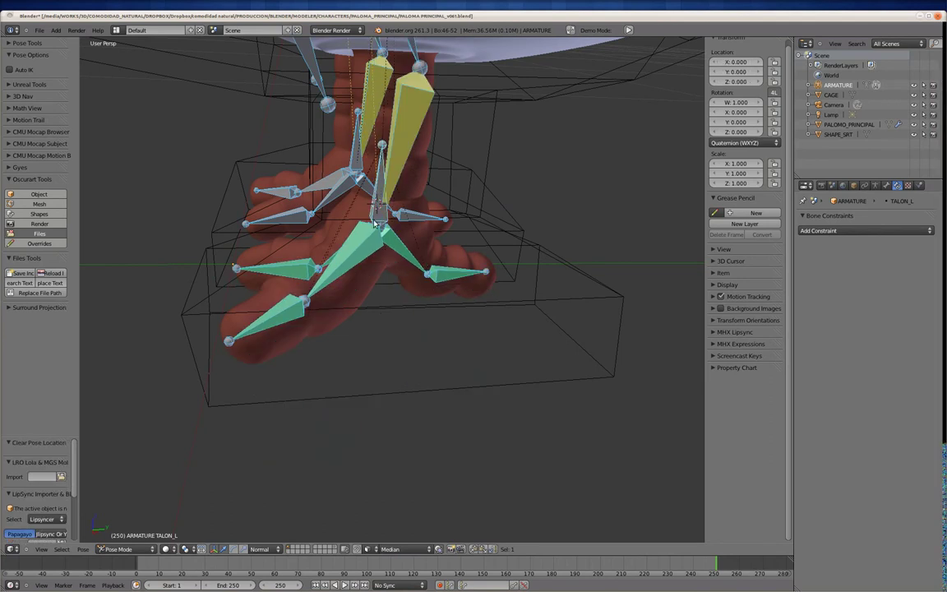
click(885, 185)
click(901, 365)
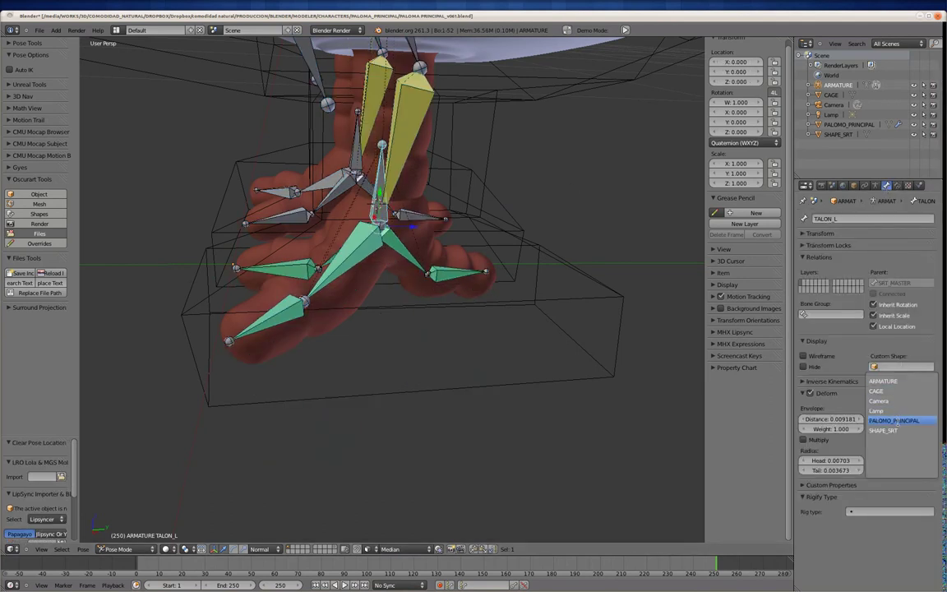
middle_drag(427, 296, 462, 306)
Step: Recalculate the heel bone's roll to the X axis in Edit Mode, checking the shape in Pose Mode
key(Tab)
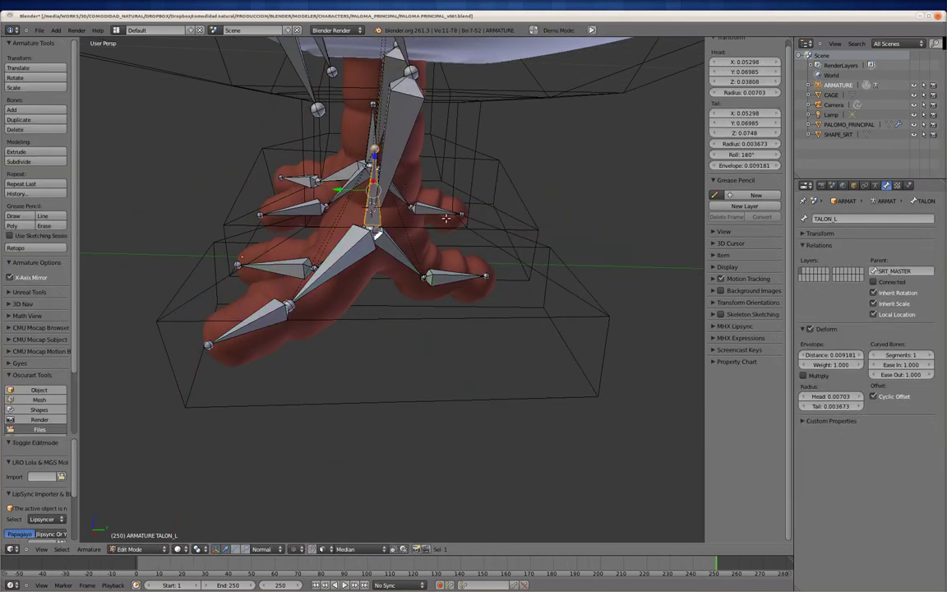
middle_drag(444, 218, 450, 221)
key(ctrl+n)
click(449, 219)
key(ctrl+n)
click(444, 199)
key(Tab)
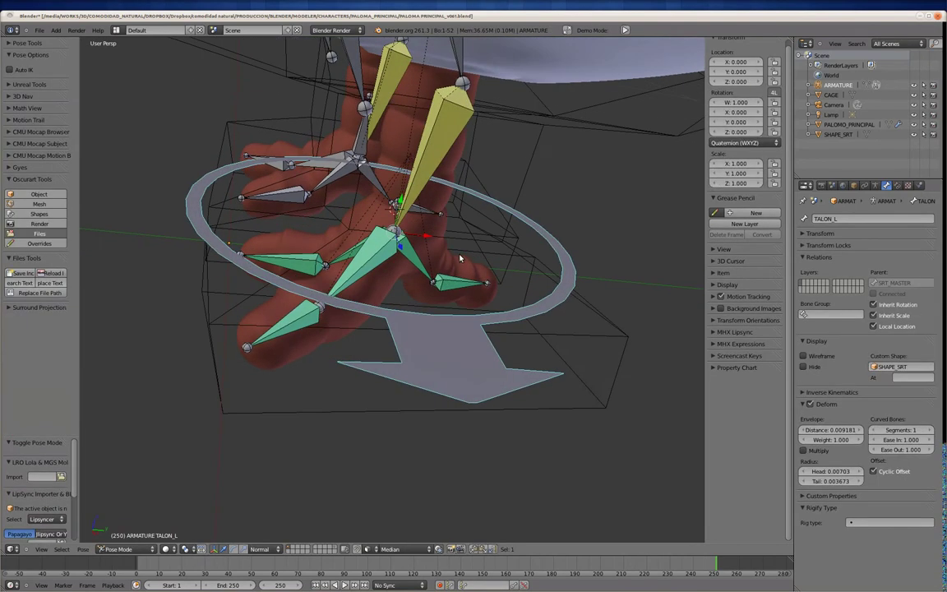
key(Tab)
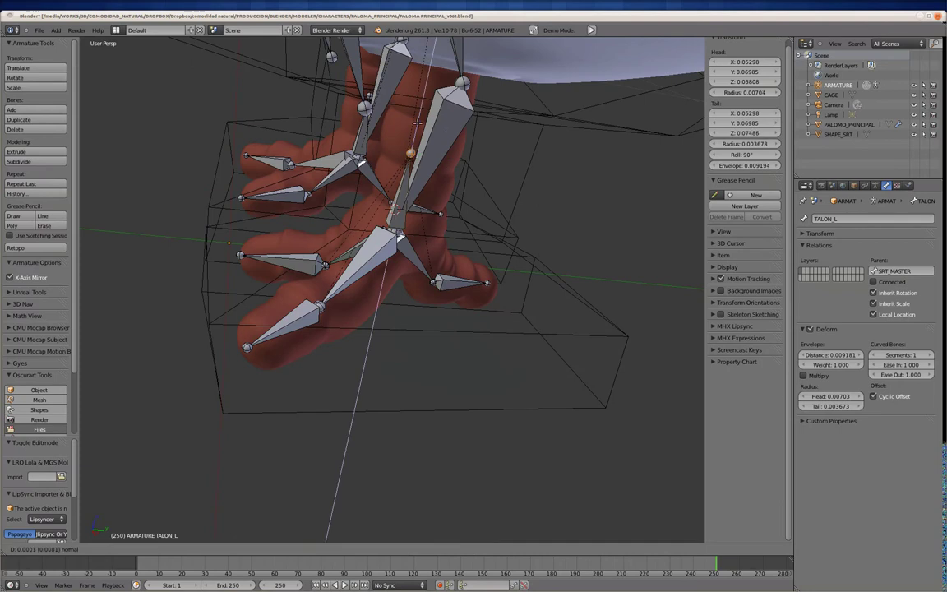
key(Tab)
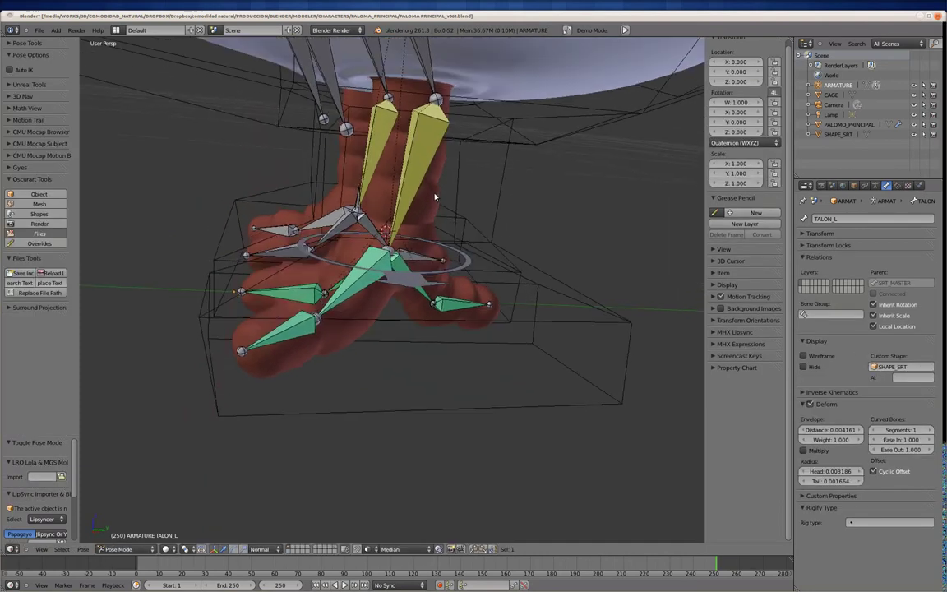
Step: Move TALON_L down along Z twice in Edit Mode, checking in front orthographic view
key(Tab)
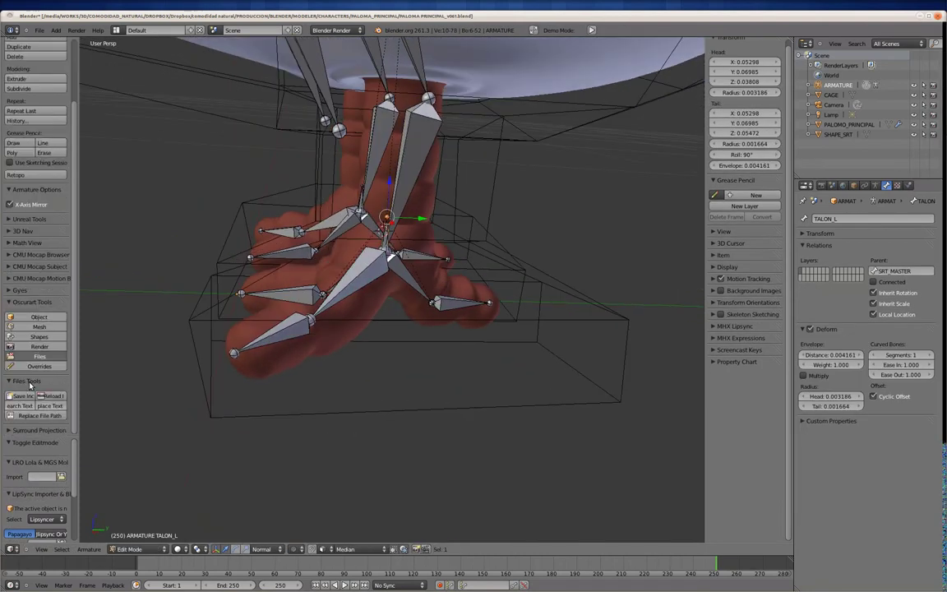
key(g)
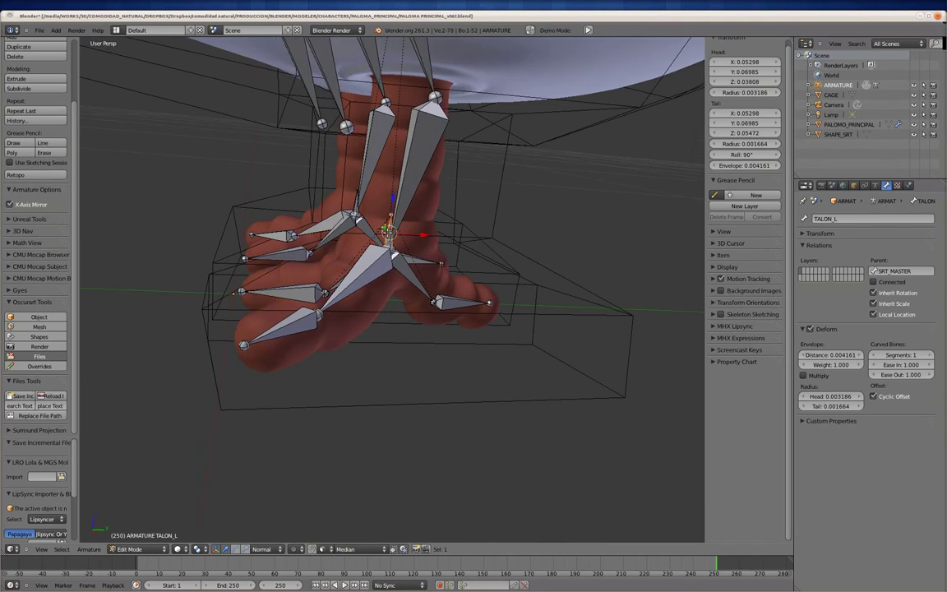
key(z)
key(z)
click(390, 278)
key(KP_1)
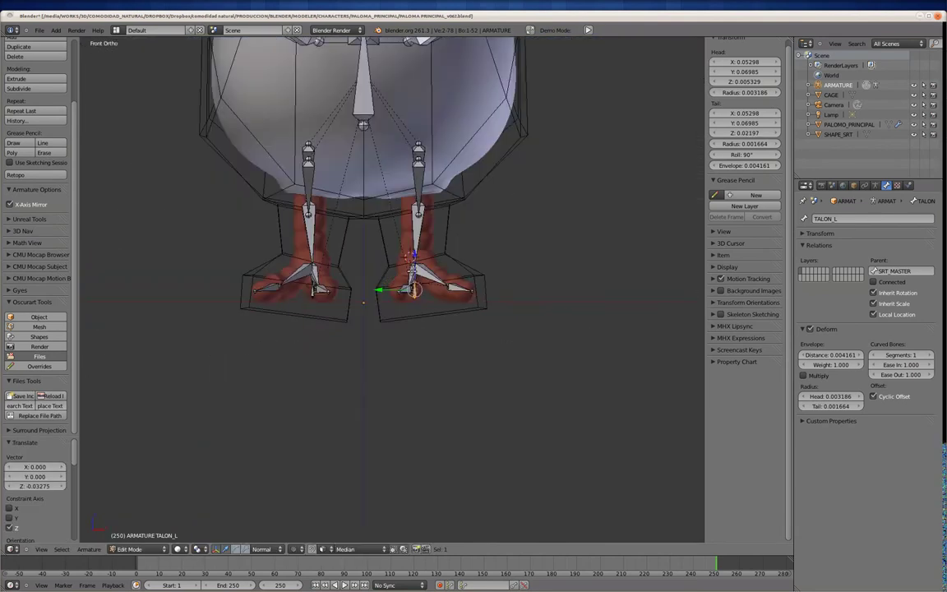
scroll(389, 278, up, 2)
key(g)
key(z)
key(z)
click(438, 265)
key(Tab)
mouse_move(438, 264)
middle_down()
mouse_move(412, 319)
mouse_move(238, 329)
middle_up()
key(Tab)
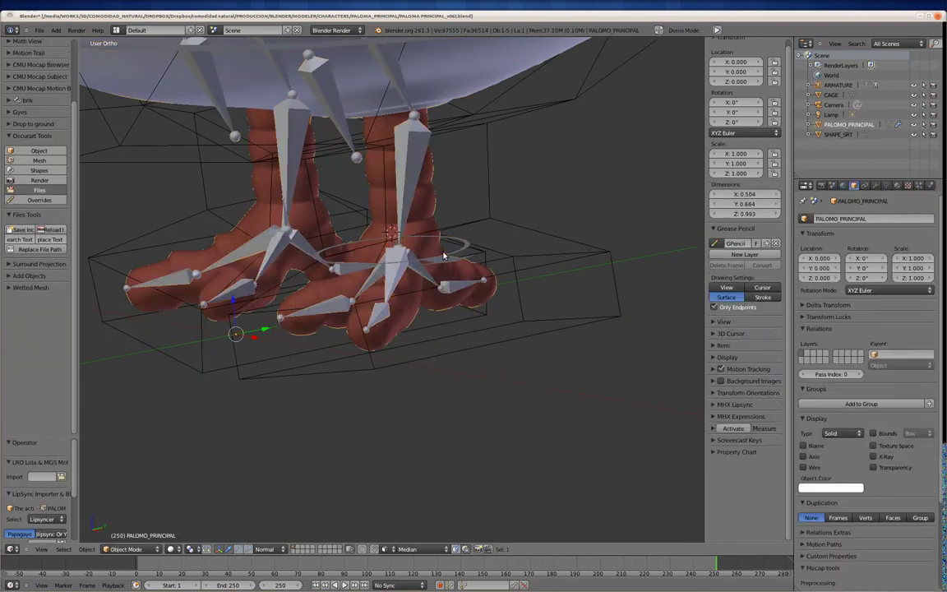
Step: Test-move the TALON_L heel control along Z in Pose Mode, in perspective view
key(ctrl+Tab)
key(g)
key(KP_5)
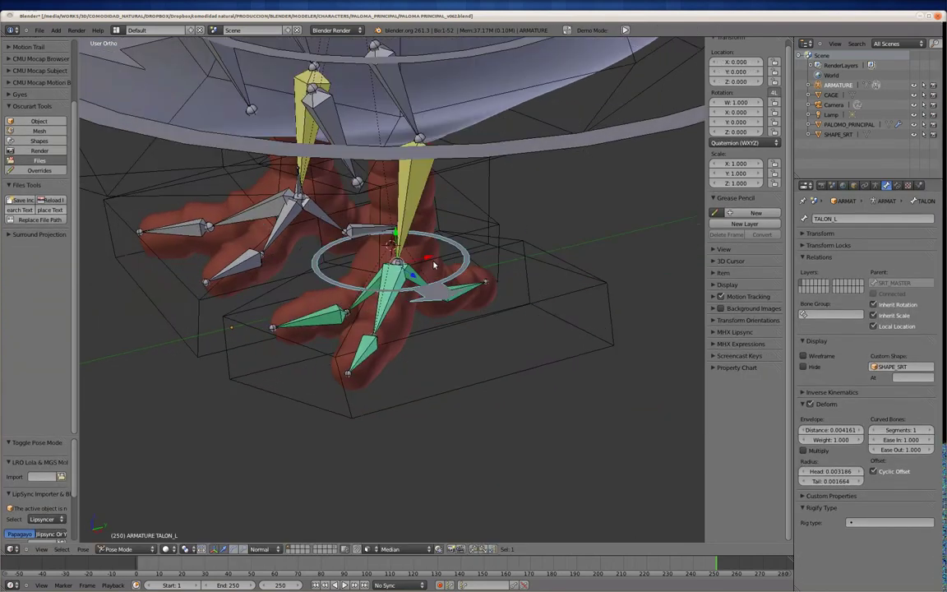
middle_drag(480, 221, 474, 273)
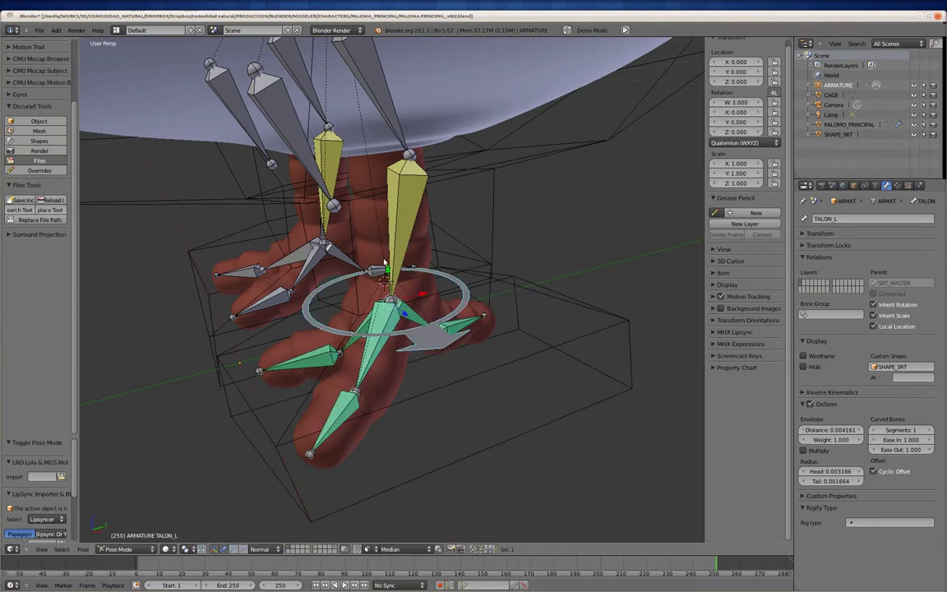
key(z)
key(z)
click(434, 329)
mouse_move(434, 328)
middle_down()
mouse_move(510, 272)
mouse_move(400, 279)
middle_up()
Step: Test-rotate the heel control, clear the test rotation, and reselect only TALON_L
key(r)
click(543, 255)
key(g)
key(Escape)
key(alt+r)
click(444, 294)
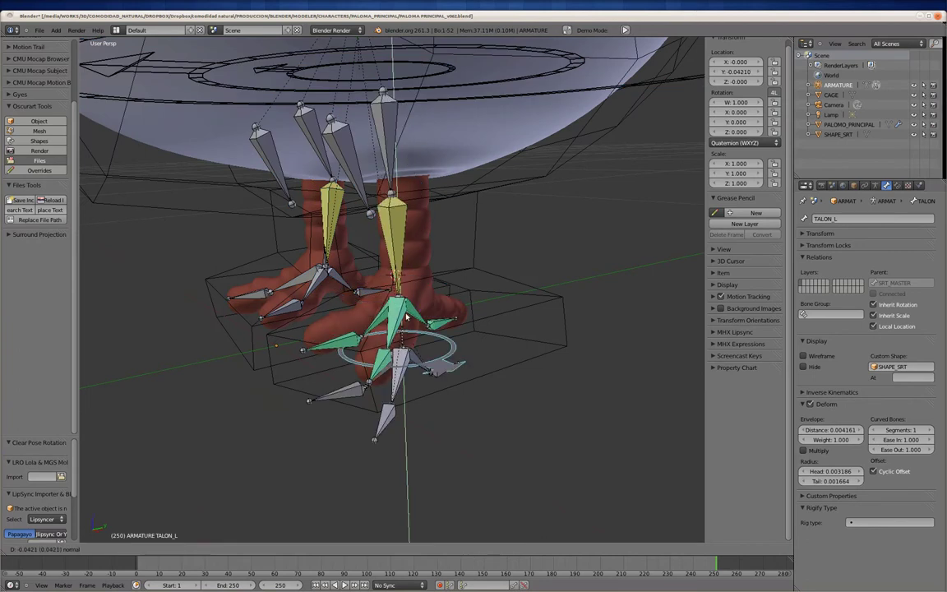
key(Tab)
Step: Rotate the TALON_L heel bone 90° about the Z axis in Edit Mode
key(g)
key(z)
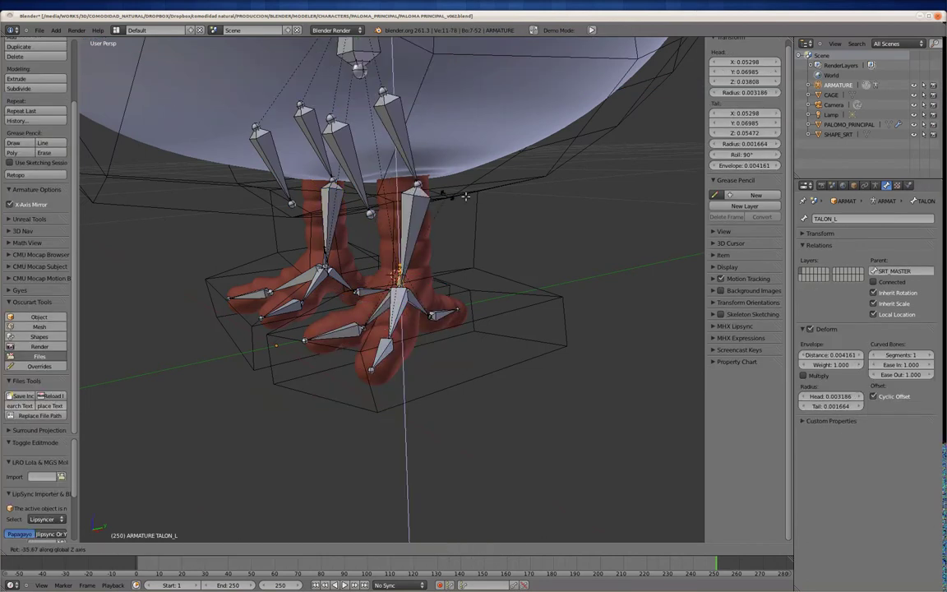
key(Escape)
key(Tab)
key(Tab)
scroll(471, 216, up, 6)
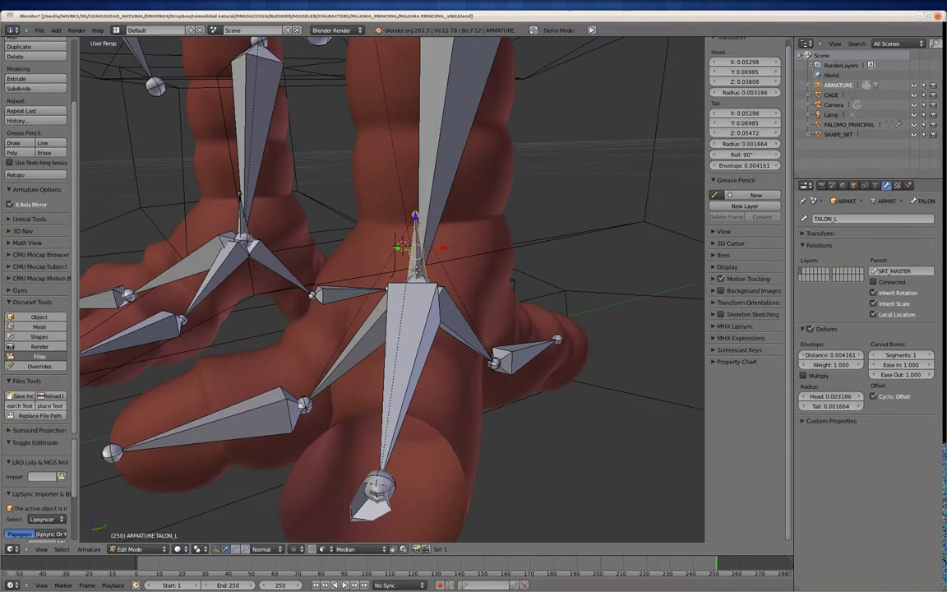
key(r)
key(z)
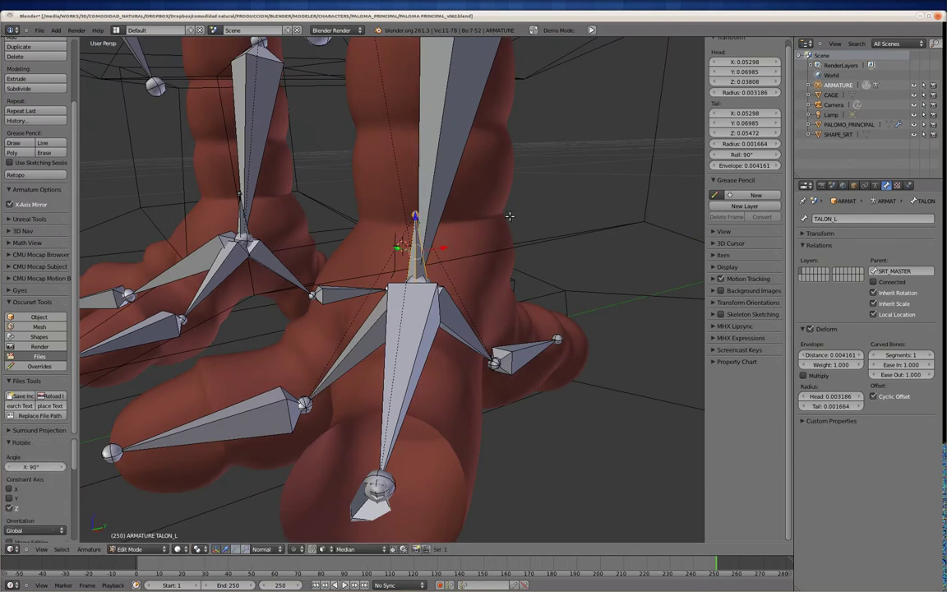
key(Escape)
key(Tab)
scroll(493, 205, down, 5)
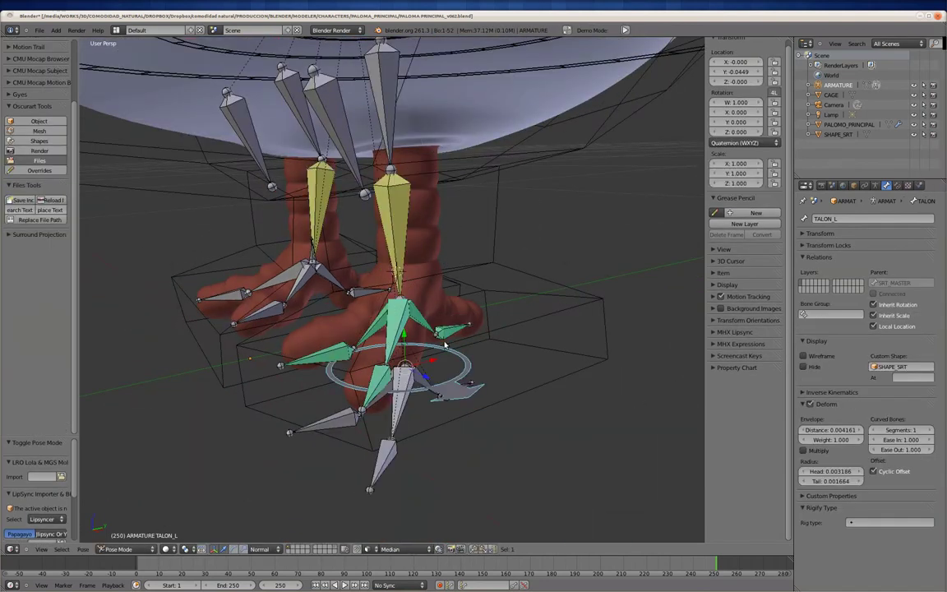
Step: Clear the test pose and rotate the foot control -90° in Pose Mode
key(alt+g)
key(alt+r)
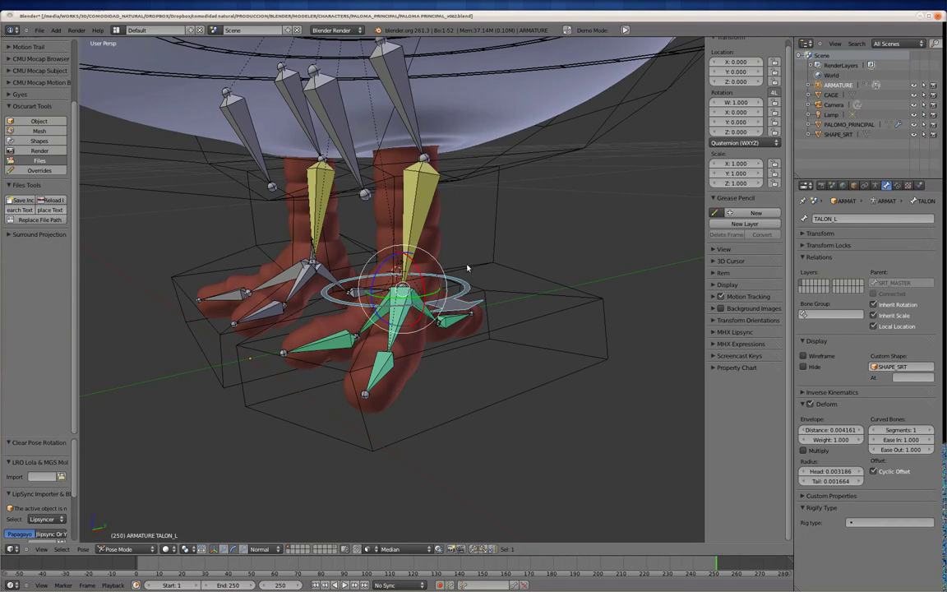
key(r)
key(y)
key(y)
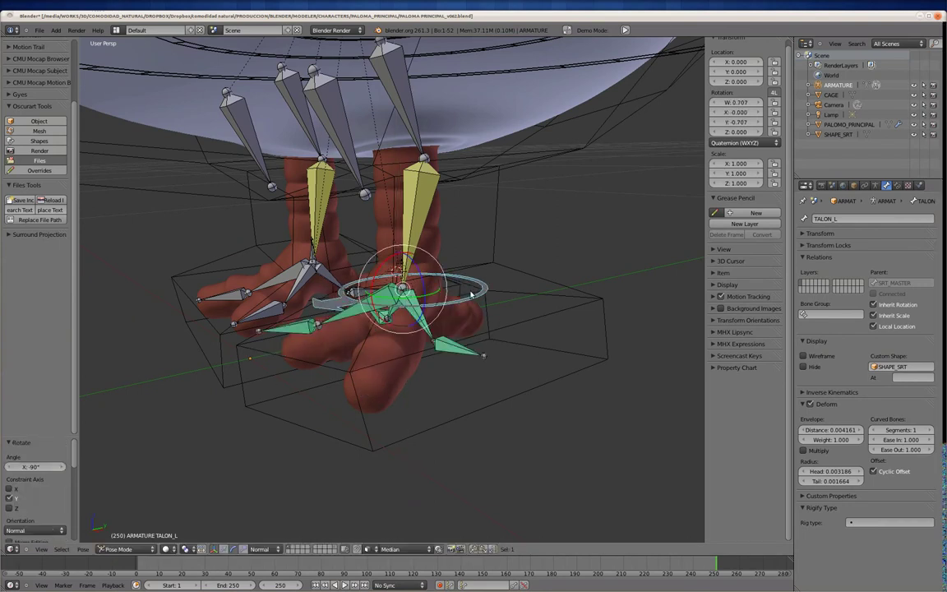
key(Escape)
key(r)
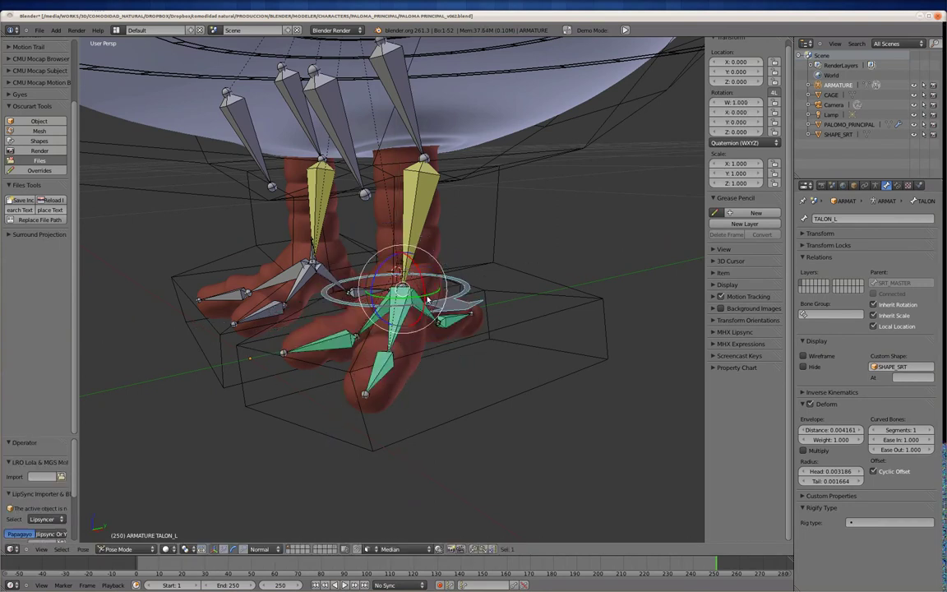
key(y)
key(y)
key(Return)
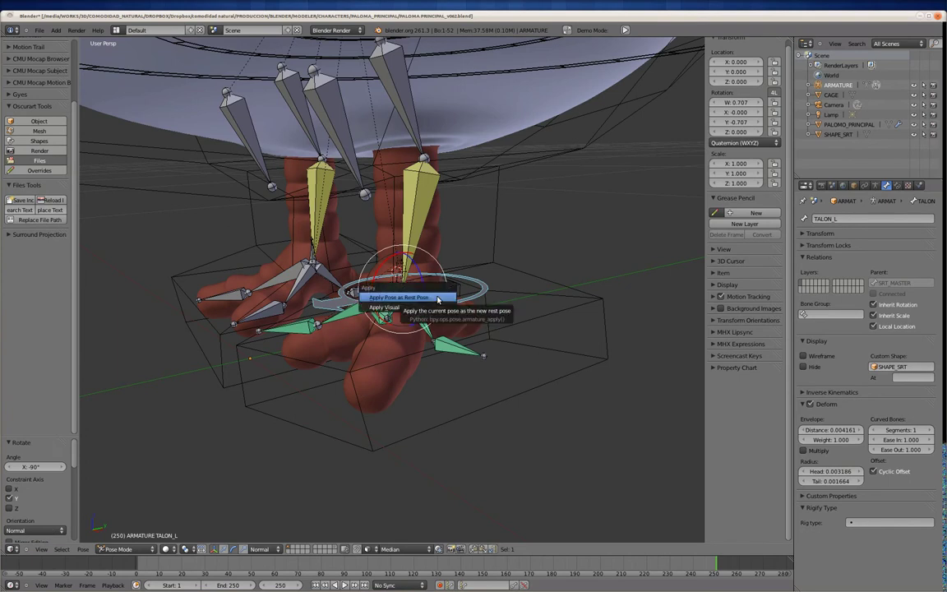
Step: Apply the pose as the new rest pose and save incremental version _v003
click(437, 298)
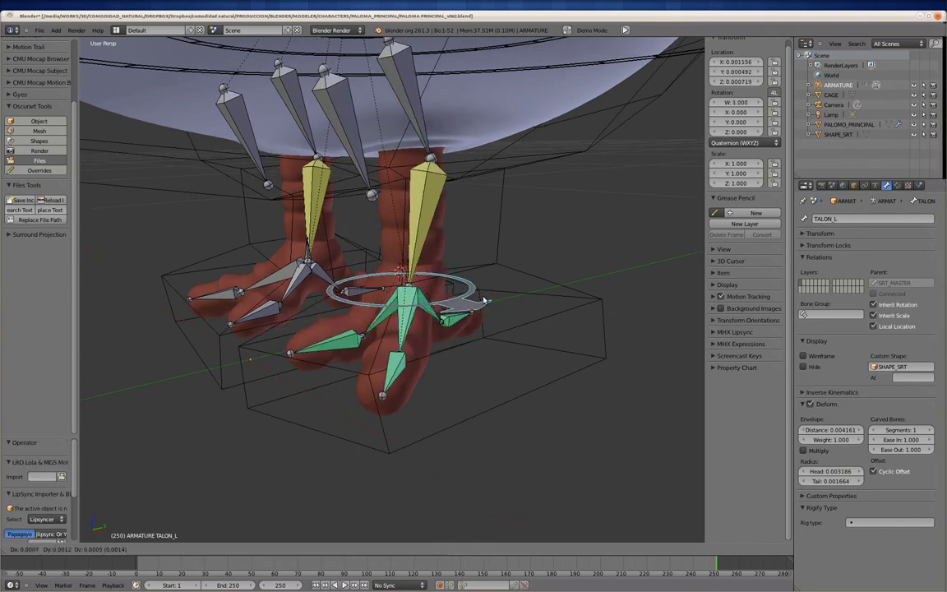
click(28, 200)
middle_drag(411, 279, 577, 311)
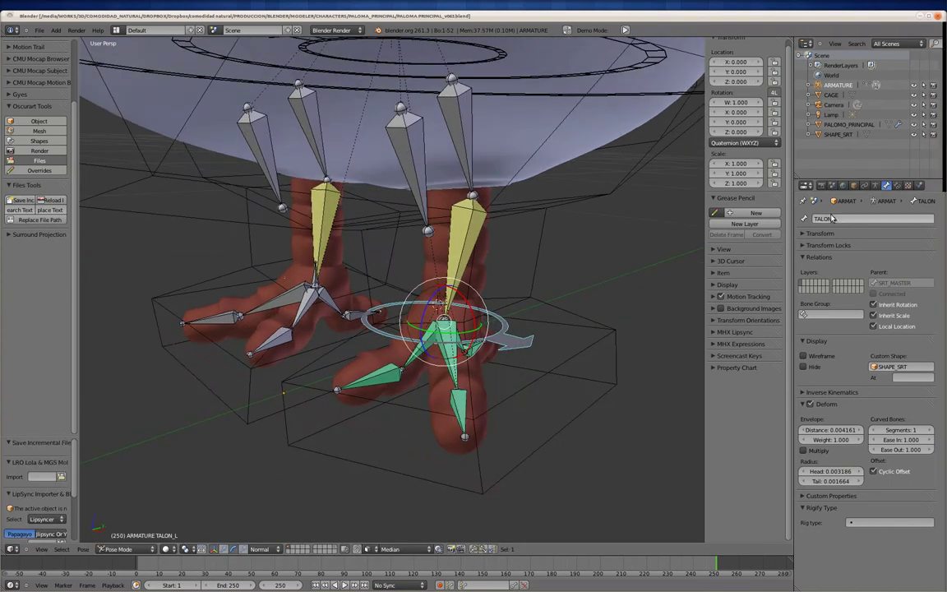
Step: Assign SHAPE_SRT as the custom shape of the right heel control TALON_R
mouse_move(510, 330)
middle_down()
mouse_move(490, 285)
mouse_move(502, 293)
mouse_move(272, 279)
middle_up()
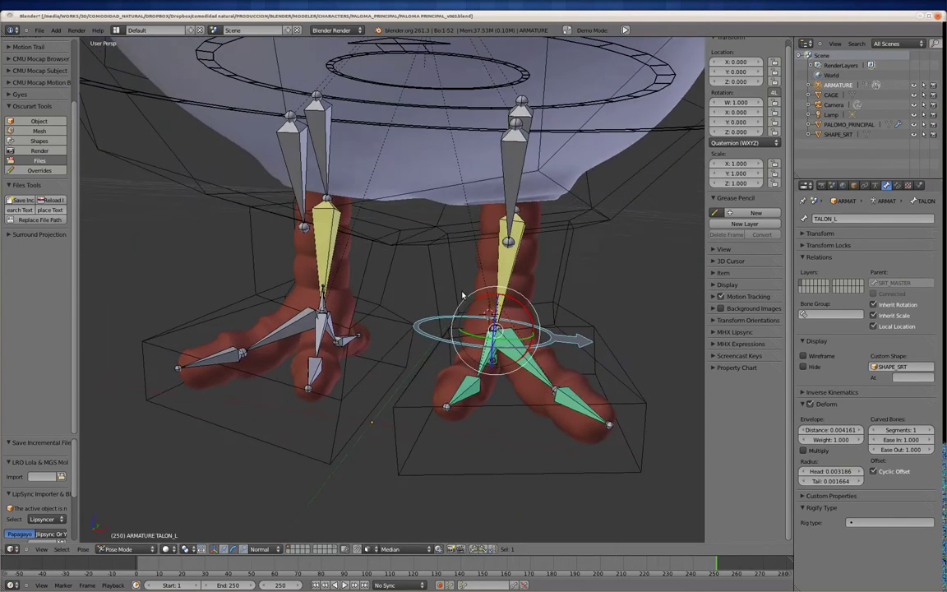
right_click(320, 315)
click(901, 367)
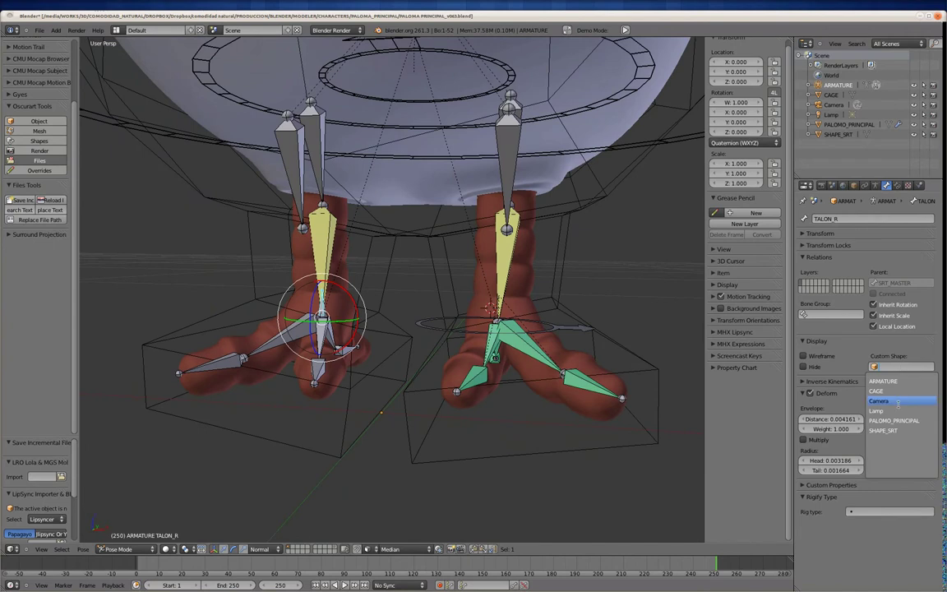
click(892, 428)
middle_drag(526, 354, 571, 335)
Step: Pull TALON_L downward, then select toe bones FEMUR_L.003 and FEMUR_L.007
right_click(571, 335)
drag(492, 254, 485, 461)
right_click(481, 395)
mouse_move(481, 395)
middle_down()
mouse_move(422, 427)
mouse_move(429, 340)
mouse_move(483, 302)
middle_up()
right_click(469, 397)
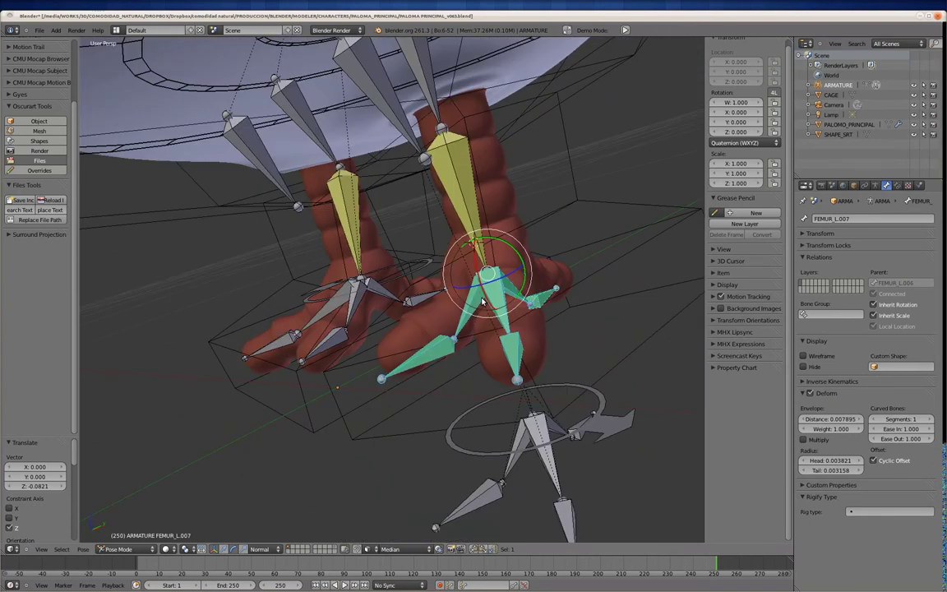
Step: Run Copy Mirror Constraints on the selected left-foot bones and test-move them
click(82, 549)
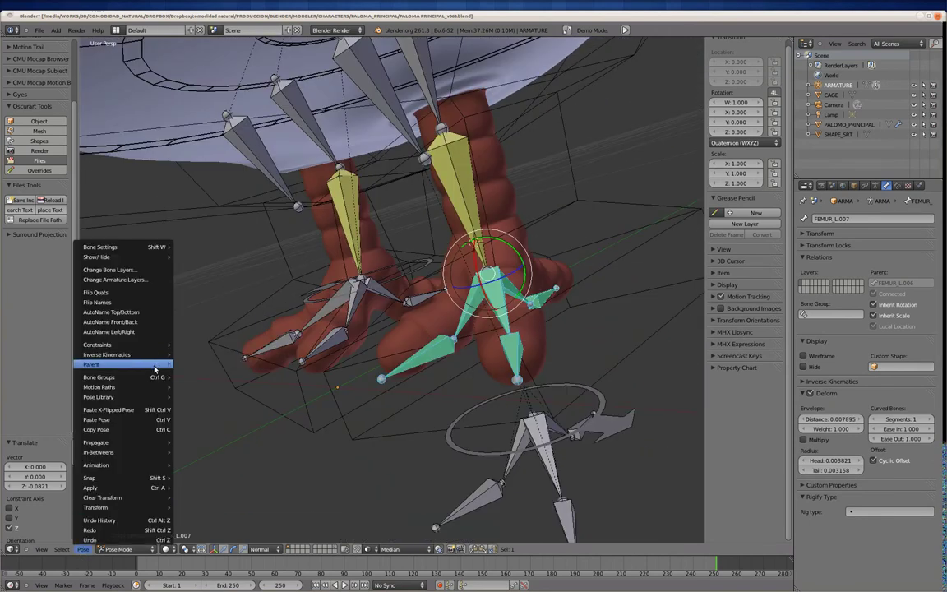
click(210, 376)
key(g)
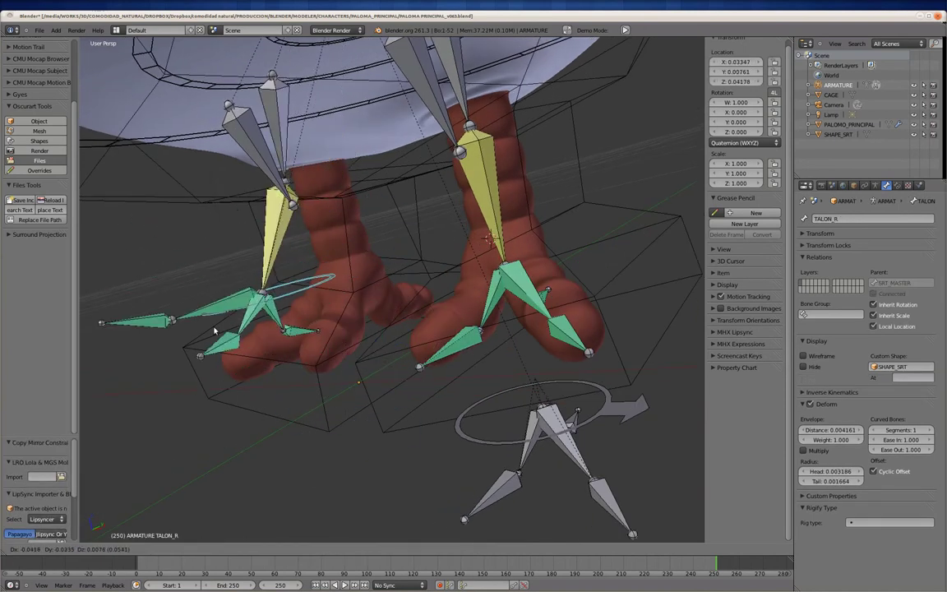
click(300, 329)
Step: Test-move TALON_L and TALON_R, then select bones FEMUR_R.007 and FEMUR_R.004
right_click(633, 403)
key(g)
click(618, 343)
right_click(378, 261)
key(g)
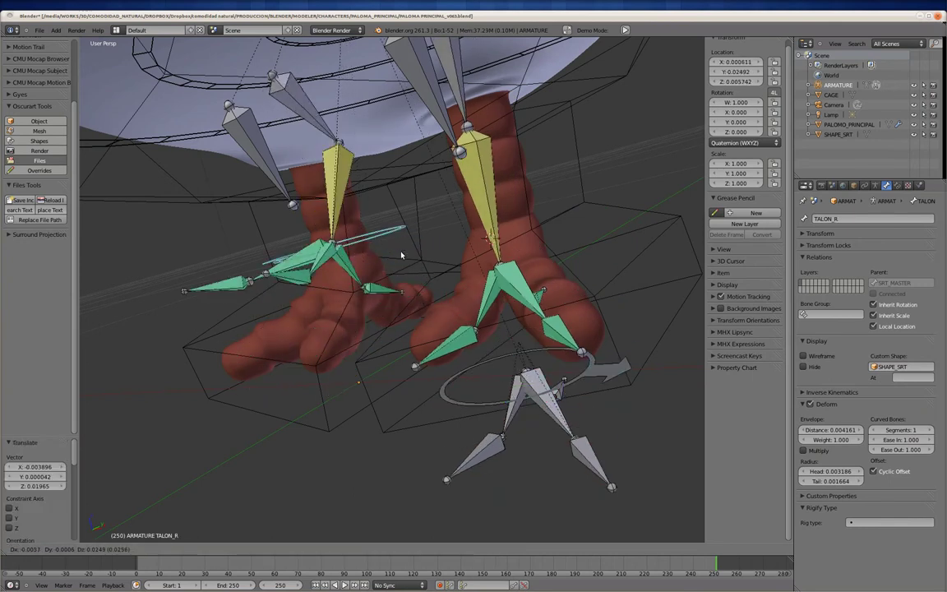
click(395, 217)
right_click(383, 260)
mouse_move(367, 274)
middle_down()
mouse_move(487, 305)
mouse_move(373, 317)
mouse_move(354, 325)
mouse_move(359, 334)
mouse_move(402, 250)
middle_up()
right_click(373, 318)
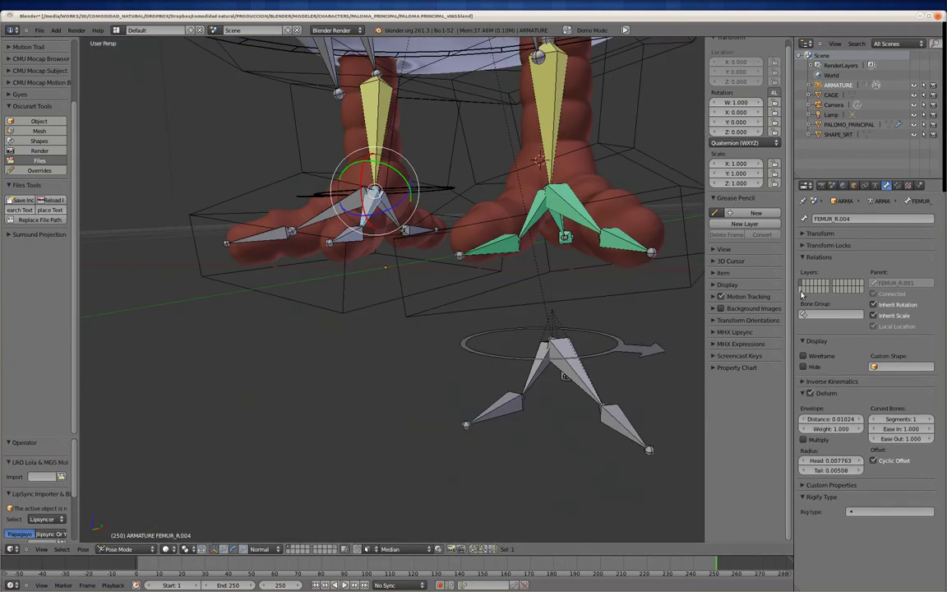
Step: Reset the left-foot chain's location and select the FEMUR_L.002 toe chain
click(876, 187)
click(886, 186)
click(876, 186)
key(alt+g)
middle_drag(427, 279, 523, 292)
right_click(538, 257)
right_click(538, 257)
middle_drag(539, 257, 527, 268)
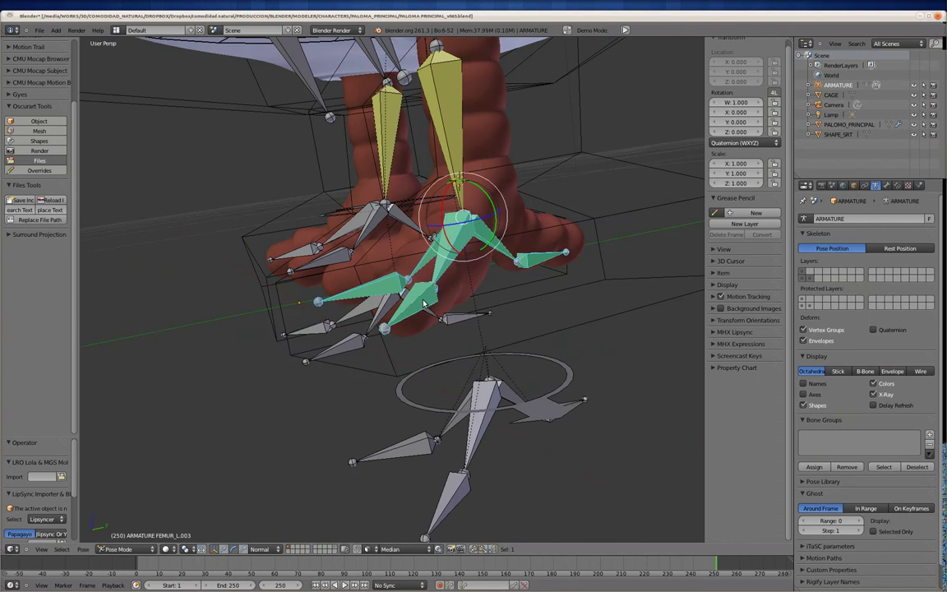
middle_drag(420, 305, 49, 355)
Step: Copy mirror constraints onto the selected toe chain, then select TALON_L and toggle Edit Mode
click(83, 548)
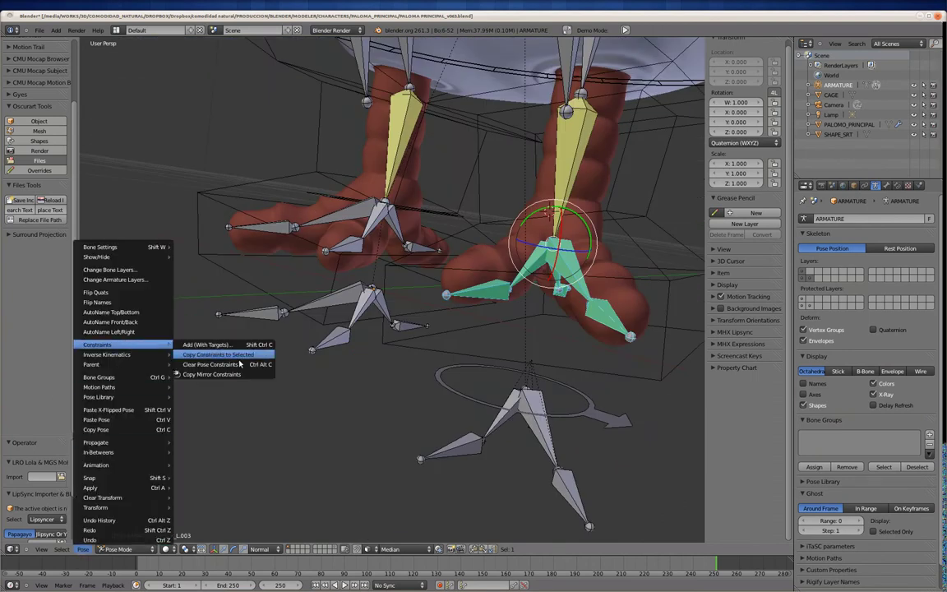
click(211, 374)
middle_drag(212, 373, 458, 171)
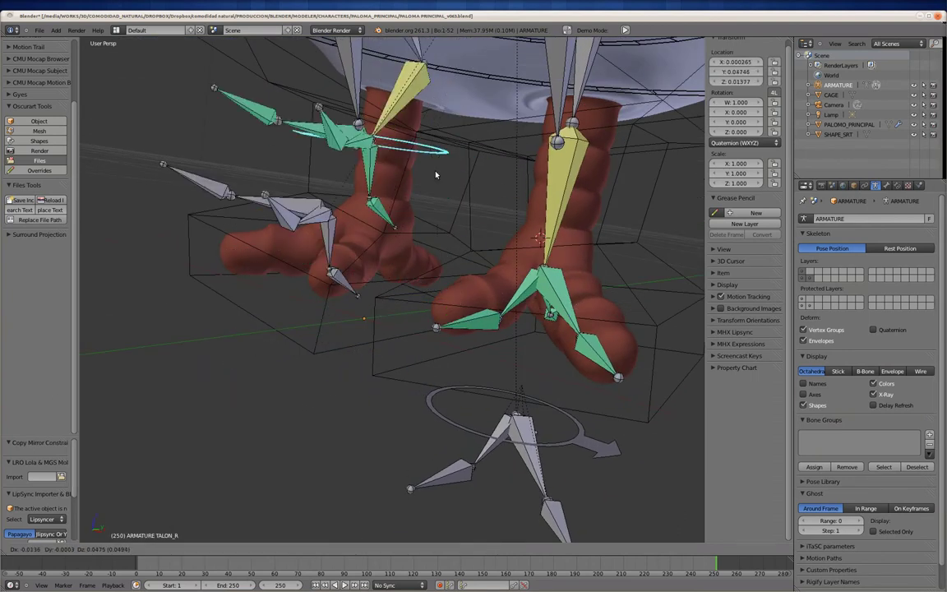
click(373, 305)
right_click(411, 386)
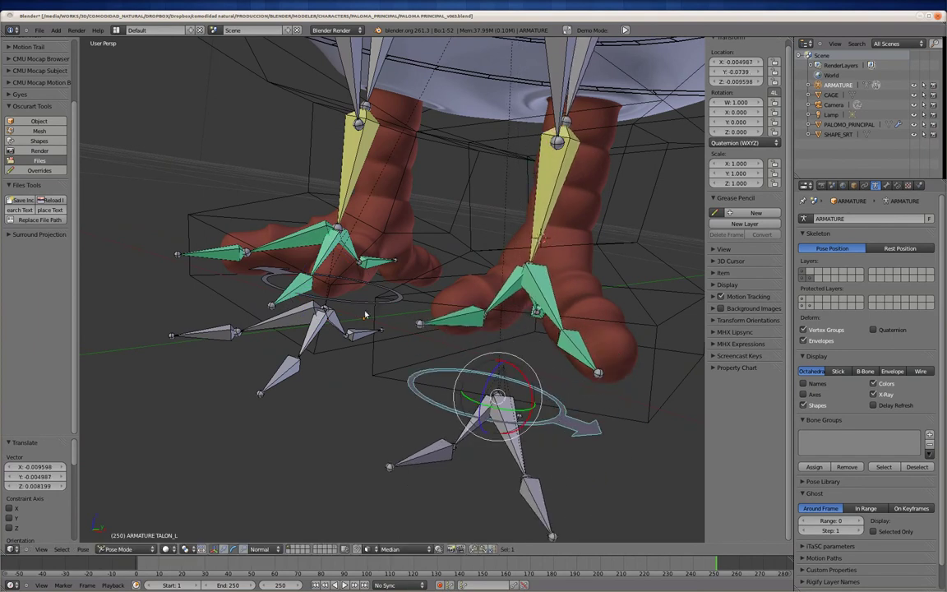
key(Tab)
key(Tab)
key(Tab)
Step: Test-move toe bone D1_1_L and heel controls TALON_L and TALON_R, then select D2_1_R
key(g)
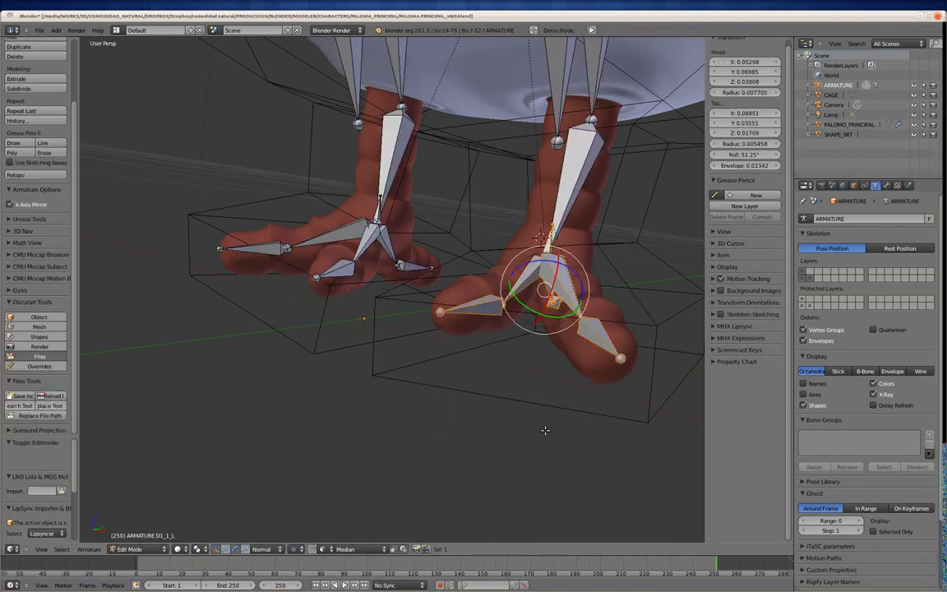
click(521, 411)
key(Tab)
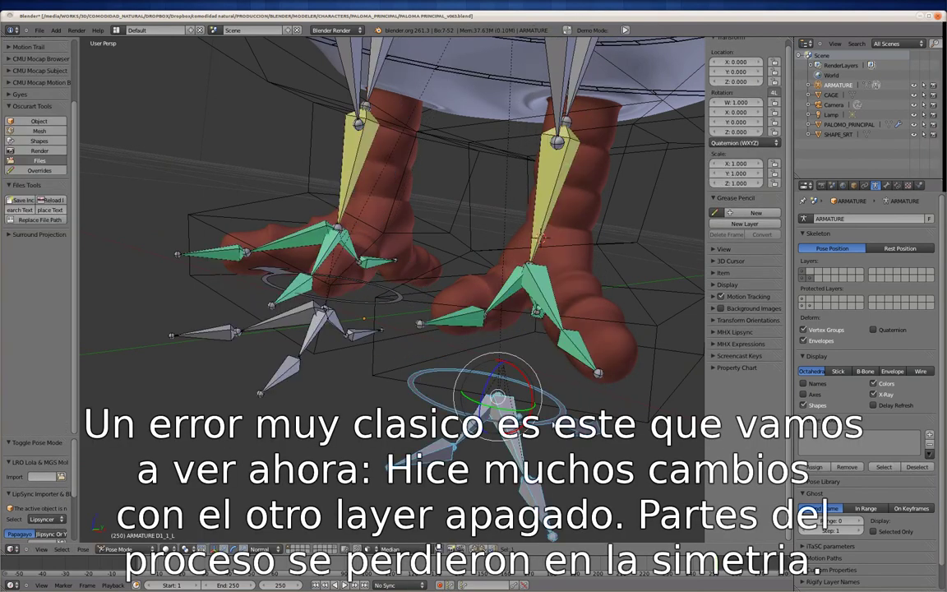
key(g)
click(374, 316)
right_click(373, 287)
key(g)
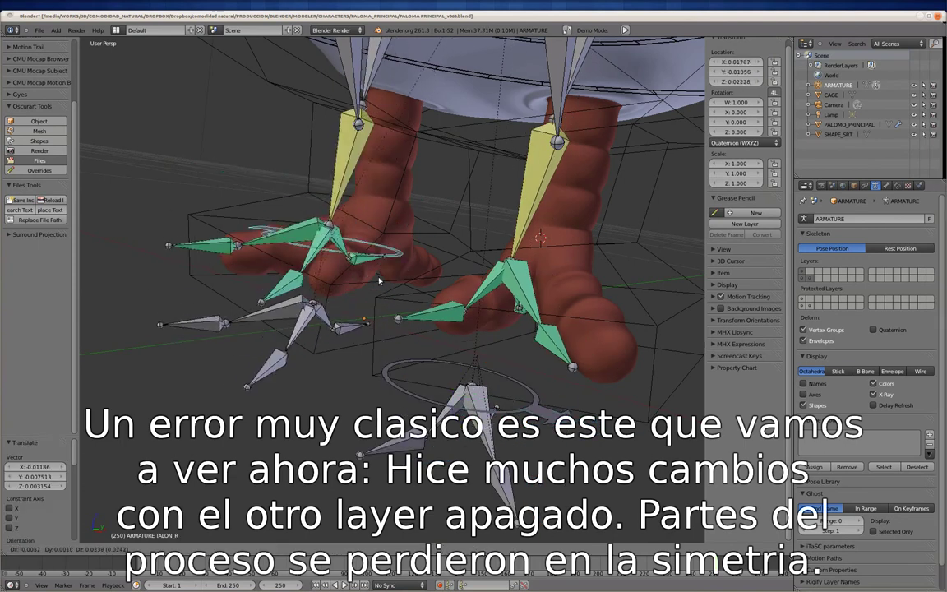
click(347, 280)
middle_drag(347, 281, 313, 329)
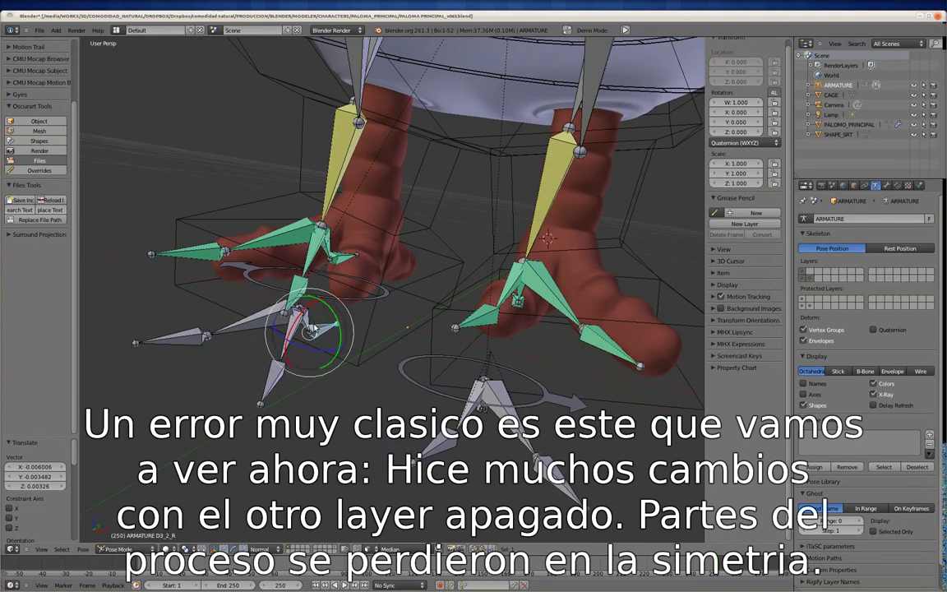
right_click(234, 331)
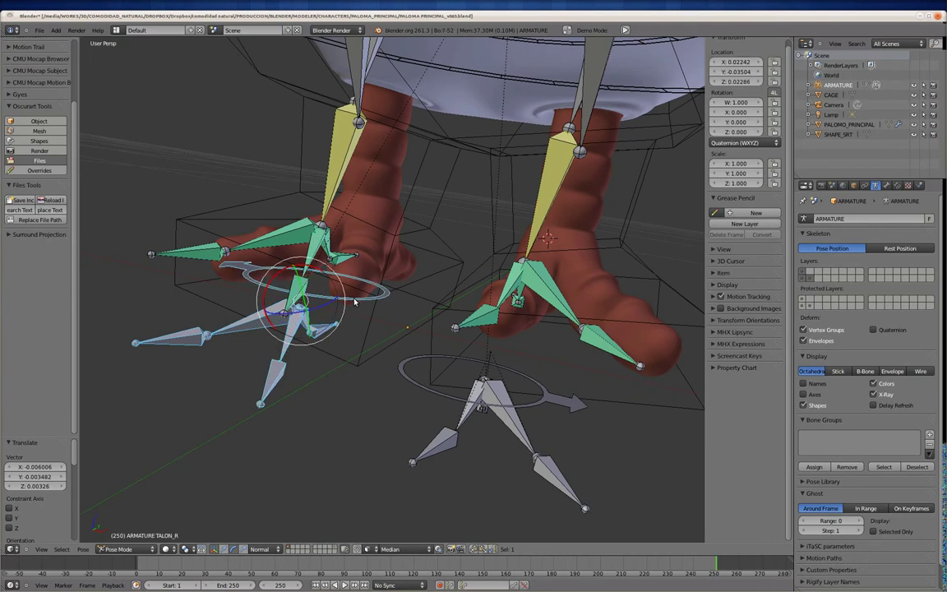
Step: In Edit Mode, deselect all and select the lower talon bone, then cancel its move
key(Tab)
key(Tab)
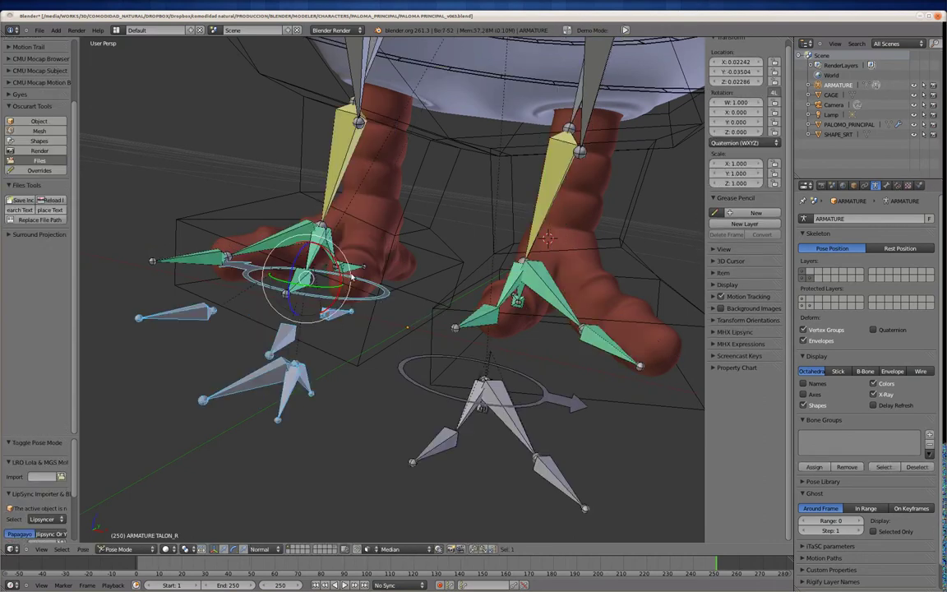
middle_drag(354, 297, 350, 268)
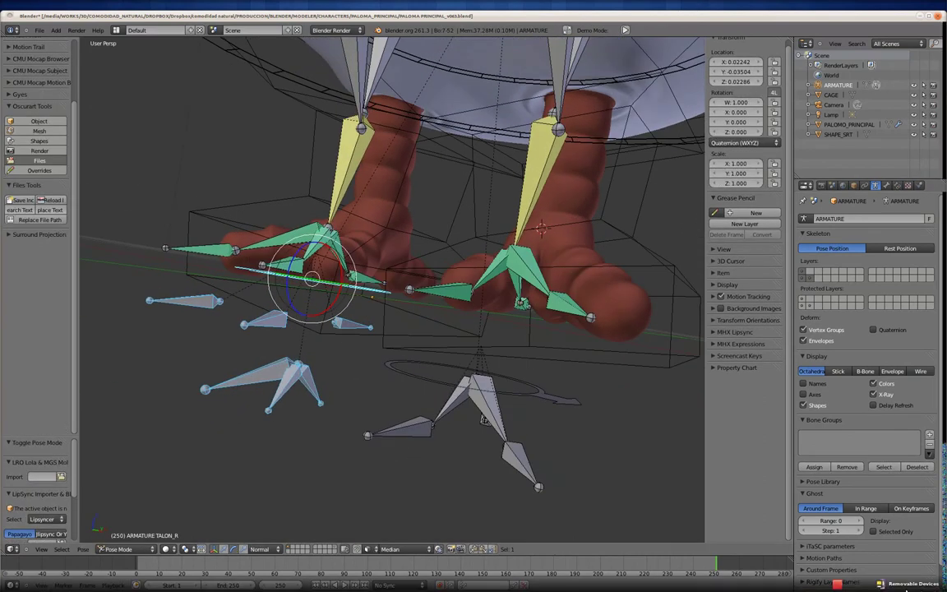
mouse_move(361, 325)
middle_down()
mouse_move(364, 344)
mouse_move(353, 292)
middle_up()
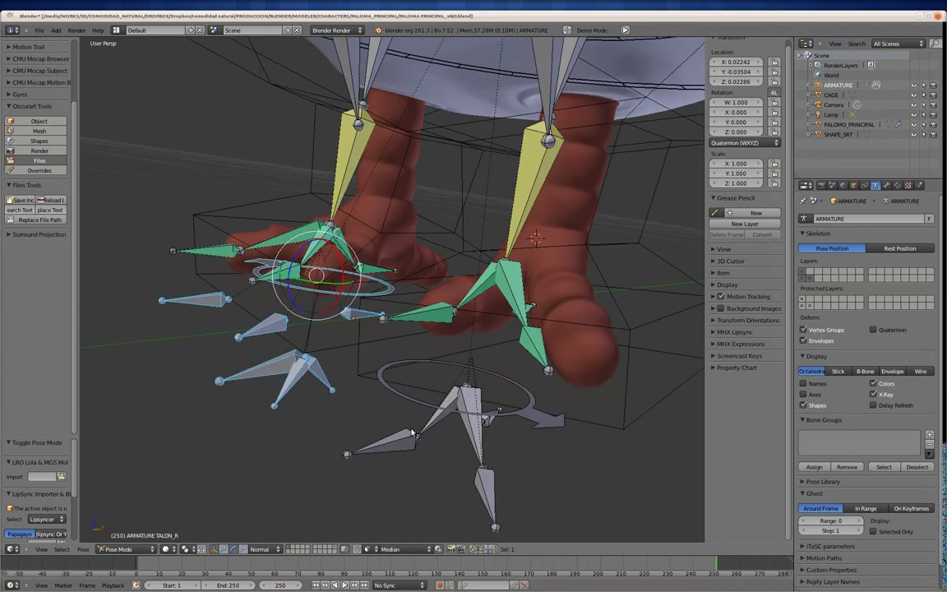
key(a)
middle_drag(460, 386, 502, 308)
right_click(534, 404)
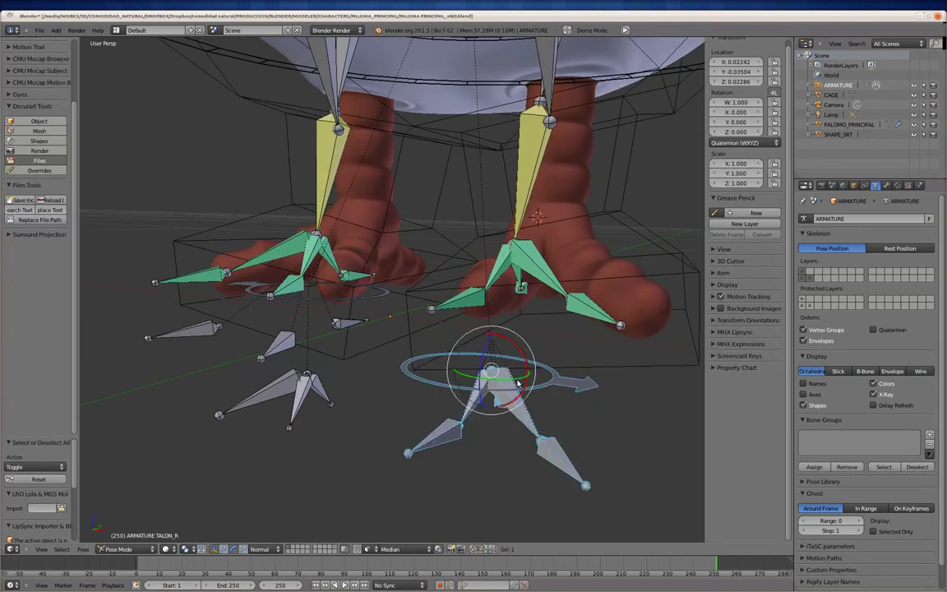
key(ctrl+Tab)
key(ctrl+Tab)
key(g)
right_click(556, 379)
Step: Select toe bones D3_2_R and D2_2_R, undo a lasso selection, and inspect the armature data
right_click(350, 322)
mouse_move(349, 322)
middle_down()
mouse_move(373, 335)
mouse_move(362, 296)
middle_up()
right_click(345, 350)
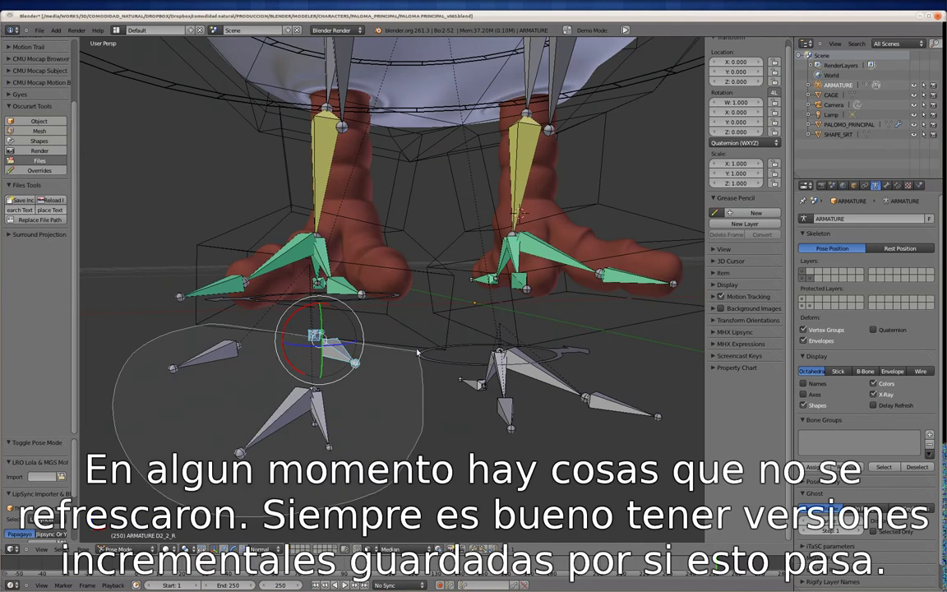
ctrl+drag(422, 379, 419, 377)
key(ctrl+z)
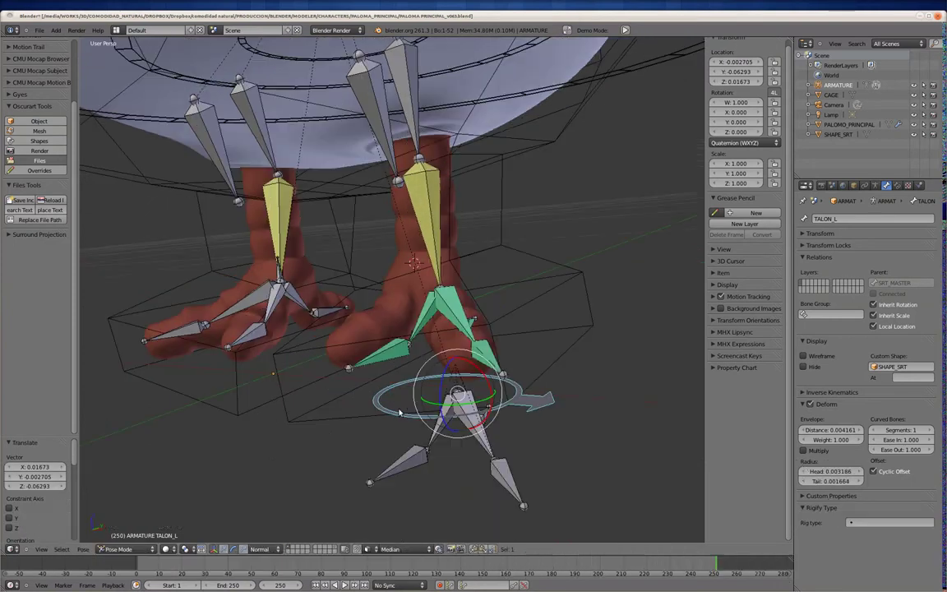
click(871, 186)
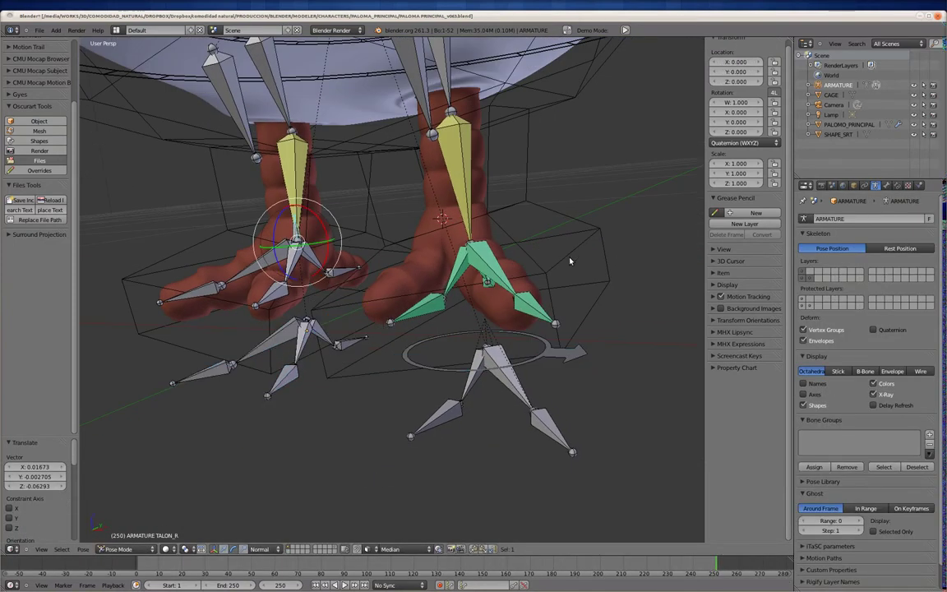
middle_drag(570, 261, 540, 345)
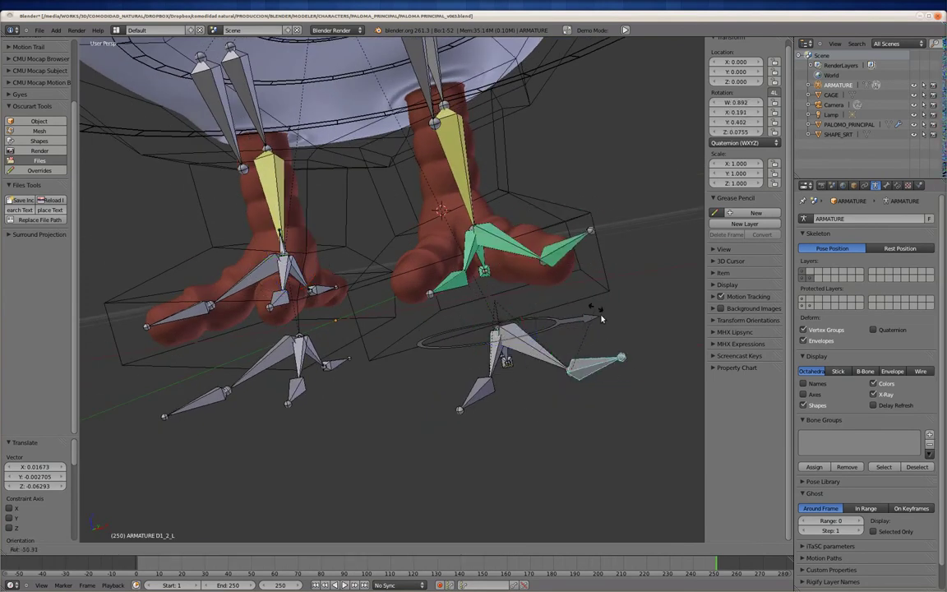
Step: Test-rotate the selected bone and try moving the lower foot bones in Edit Mode
key(r)
key(a)
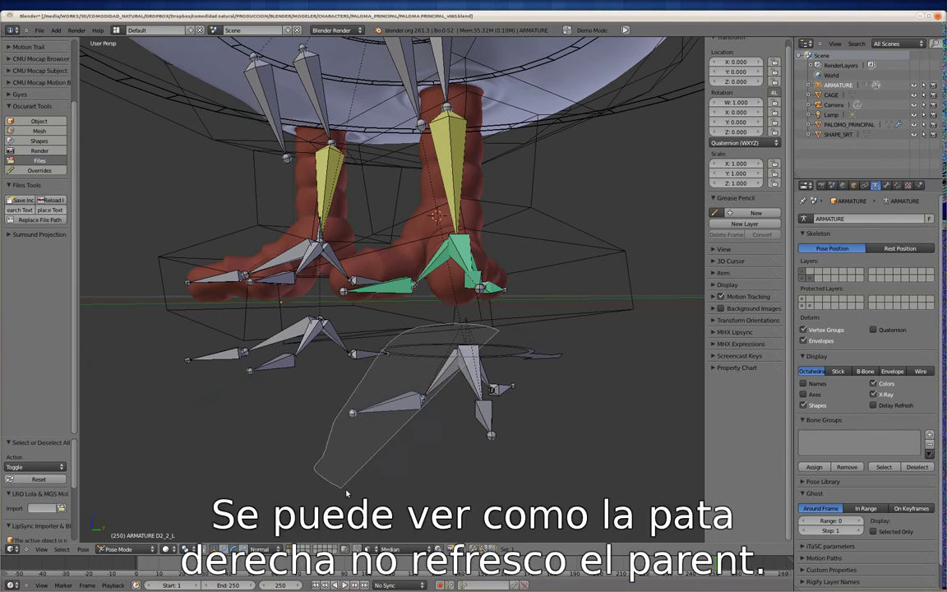
key(Tab)
key(g)
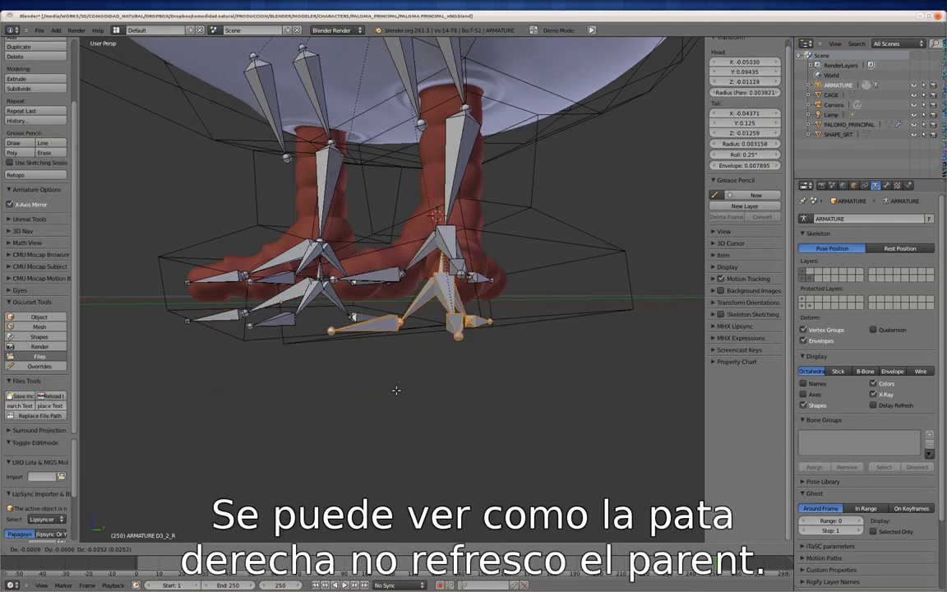
key(Escape)
key(Tab)
Step: Parent the toe bones to the heel control in Edit Mode
scroll(322, 385, up, 2)
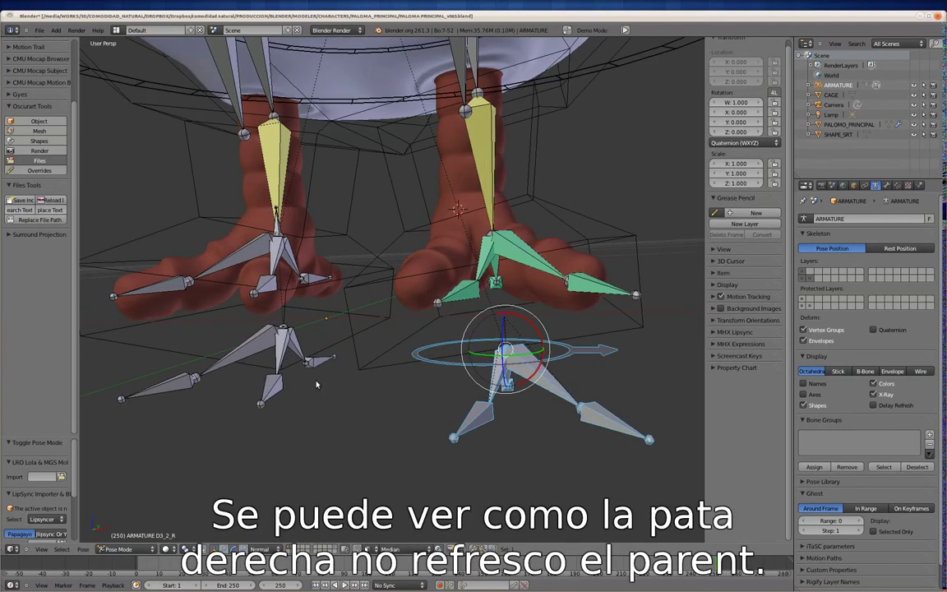
key(Tab)
click(572, 385)
key(Tab)
scroll(402, 440, up, 2)
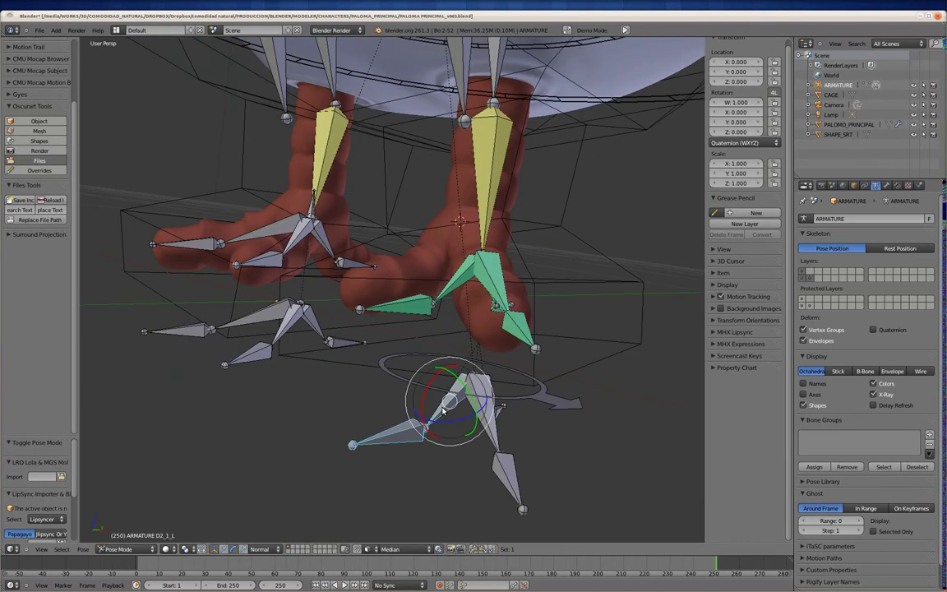
key(Tab)
key(ctrl+p)
key(Tab)
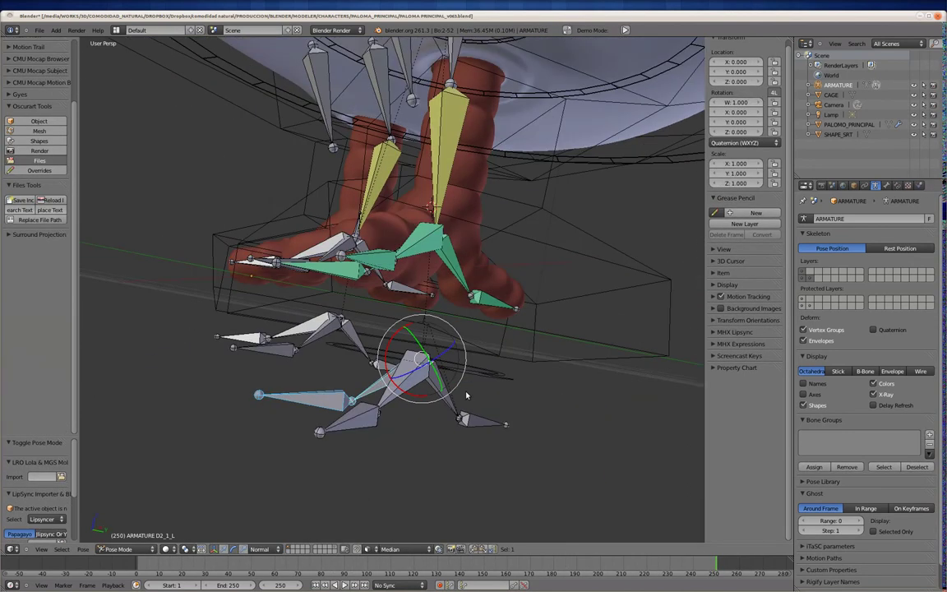
Step: Reapply the Ctrl+P parenting and return the armature to Pose Mode
key(Tab)
key(ctrl+p)
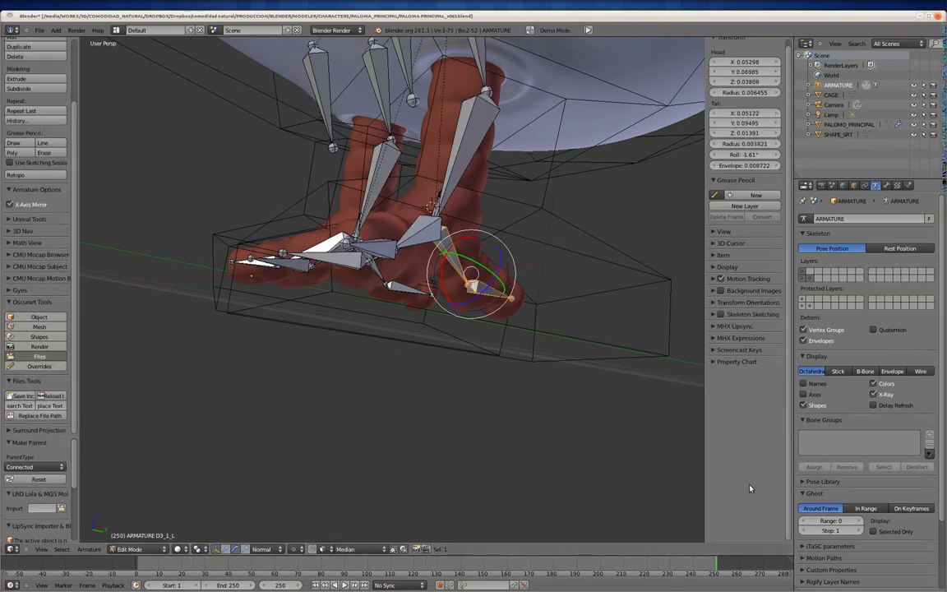
key(Tab)
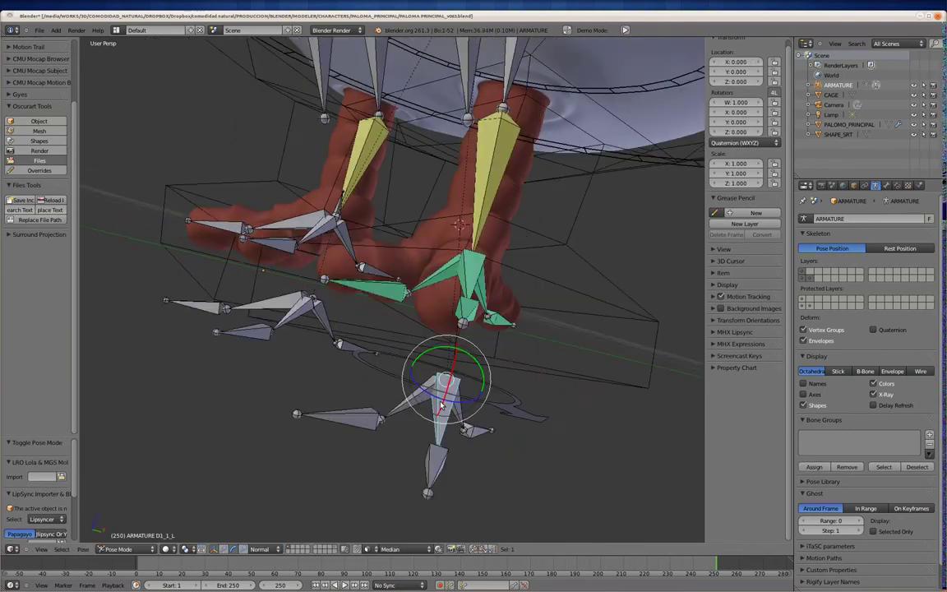
middle_drag(446, 405, 418, 417)
key(Tab)
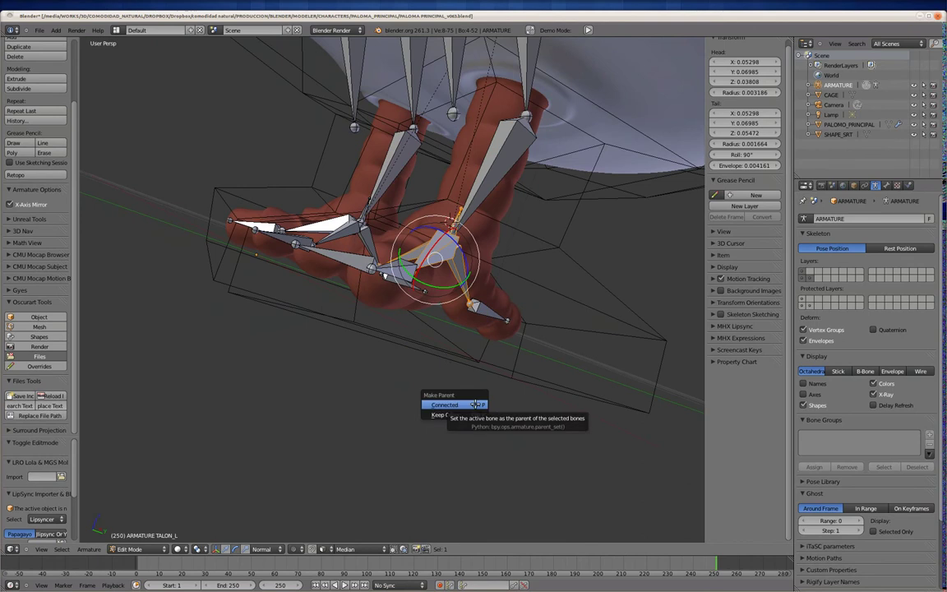
key(Tab)
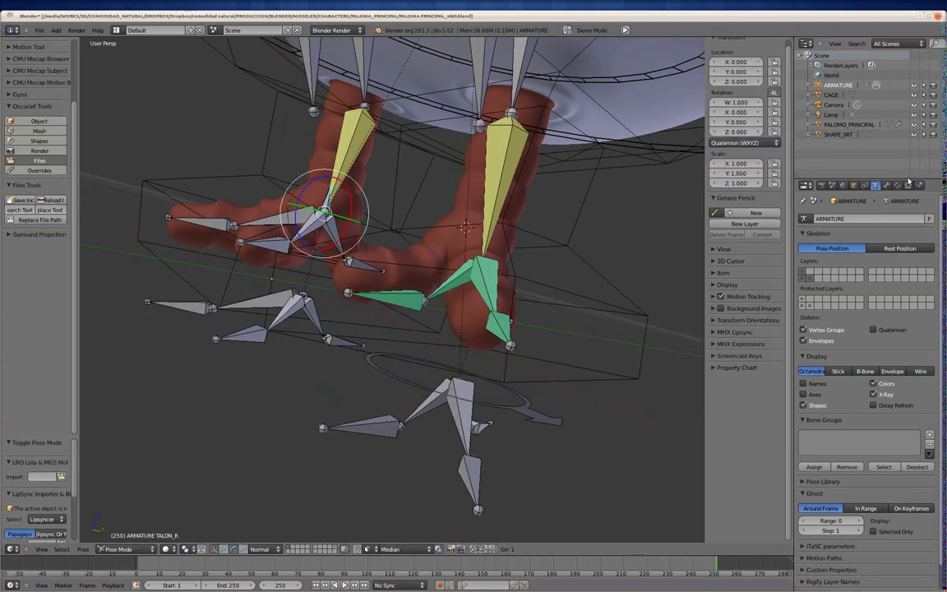
Step: Give TALON_R the SHAPE_SRT custom shape and clear the posed bones' rotations
click(886, 185)
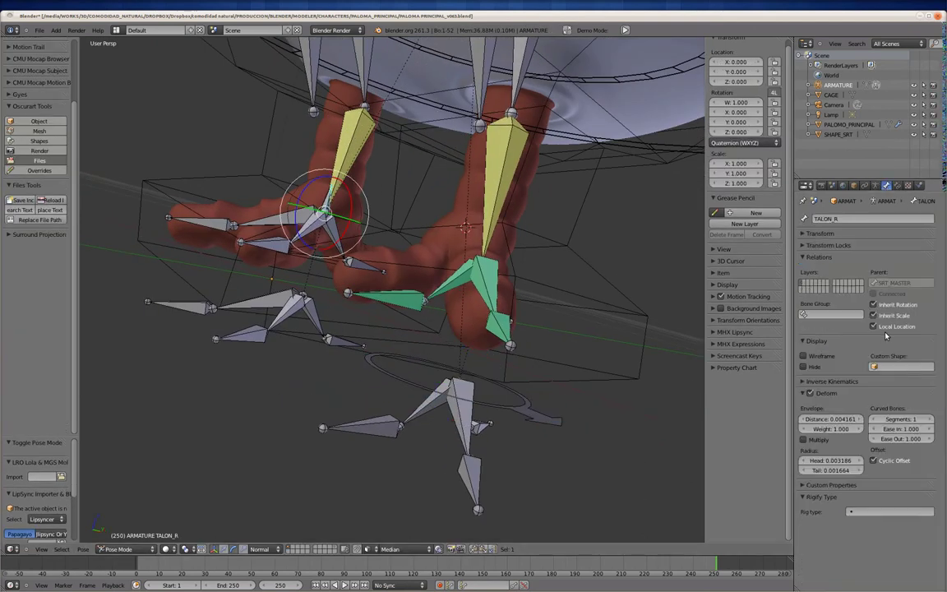
click(883, 430)
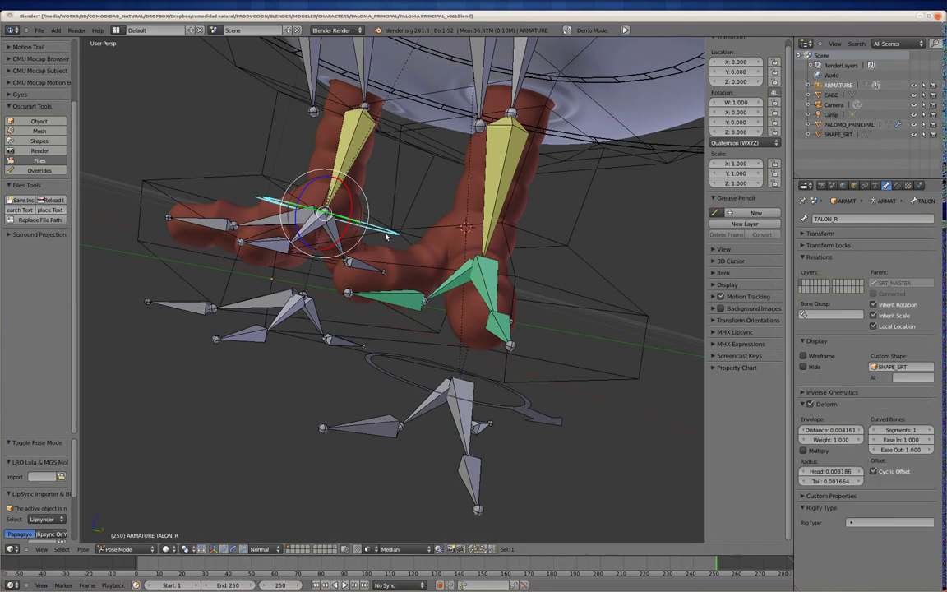
key(r)
key(Escape)
key(alt+r)
key(g)
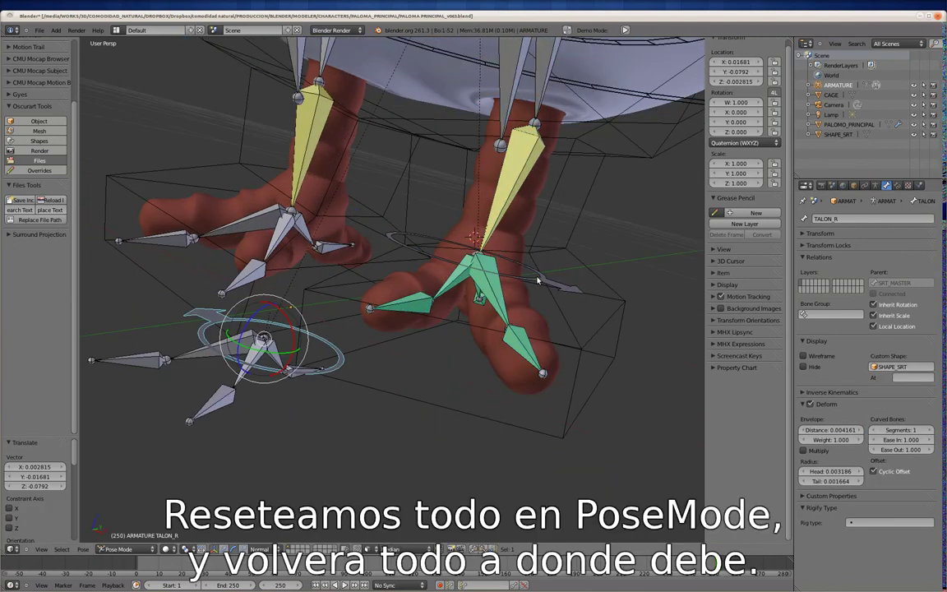
Step: Select toe bones FEMUR_L.005 and FEMUR_L.006 and copy their constraints to the mirrored side
click(369, 304)
middle_drag(369, 304, 375, 350)
shift+right_click(375, 349)
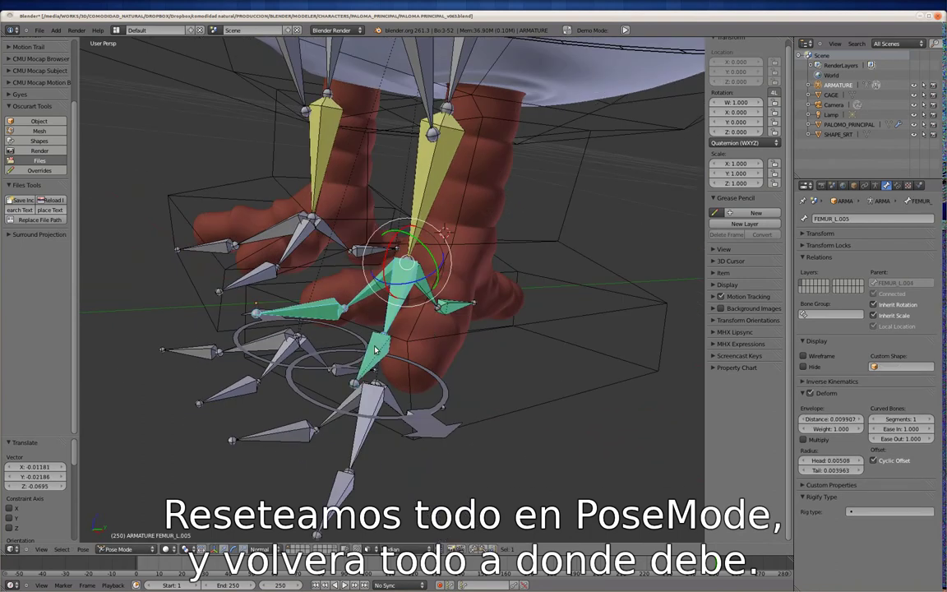
shift+right_click(438, 303)
middle_drag(438, 303, 365, 231)
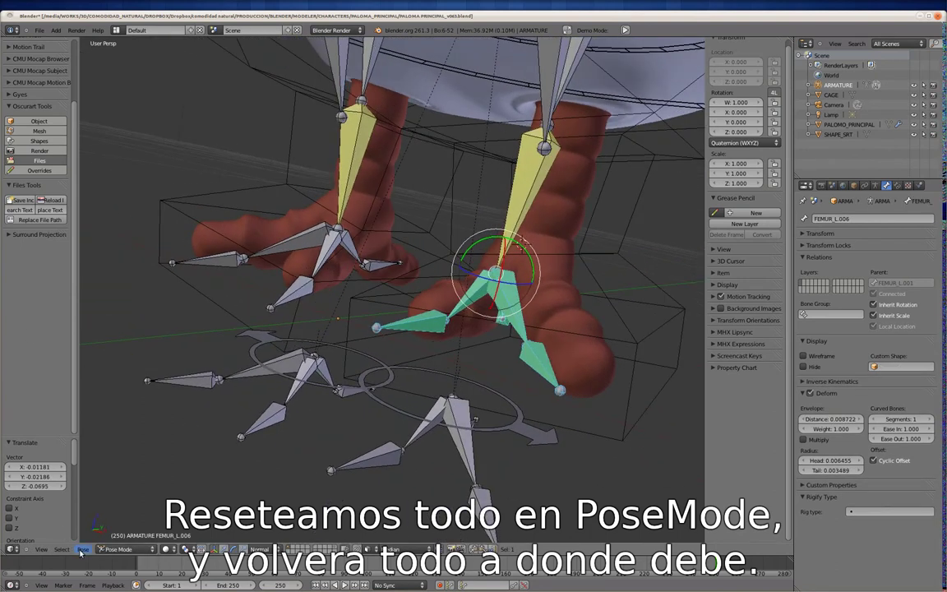
click(83, 549)
click(211, 374)
middle_drag(217, 364, 329, 246)
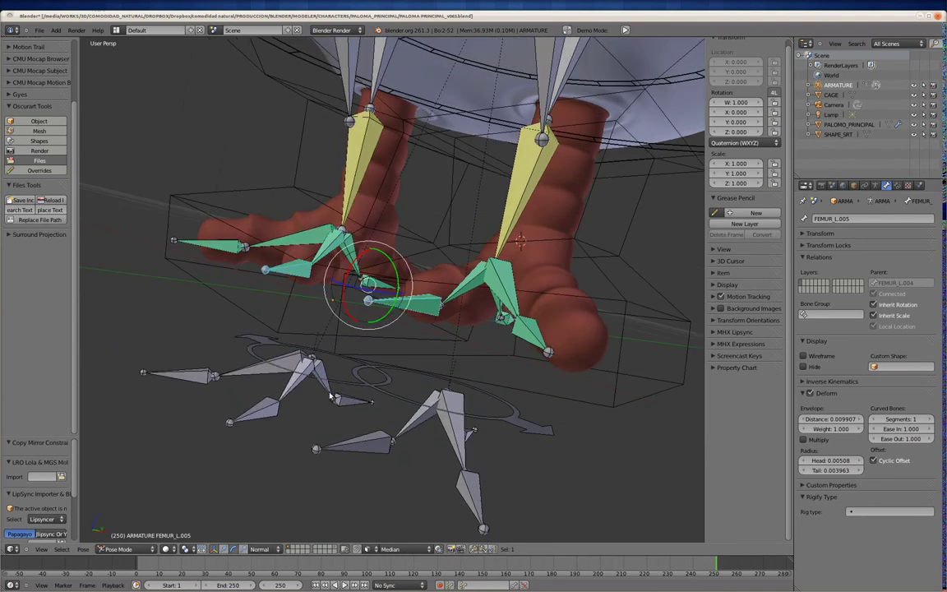
Step: Test-move TALON_R, TALON_L, then TALON_R again to check both feet follow
right_click(317, 212)
key(g)
click(358, 201)
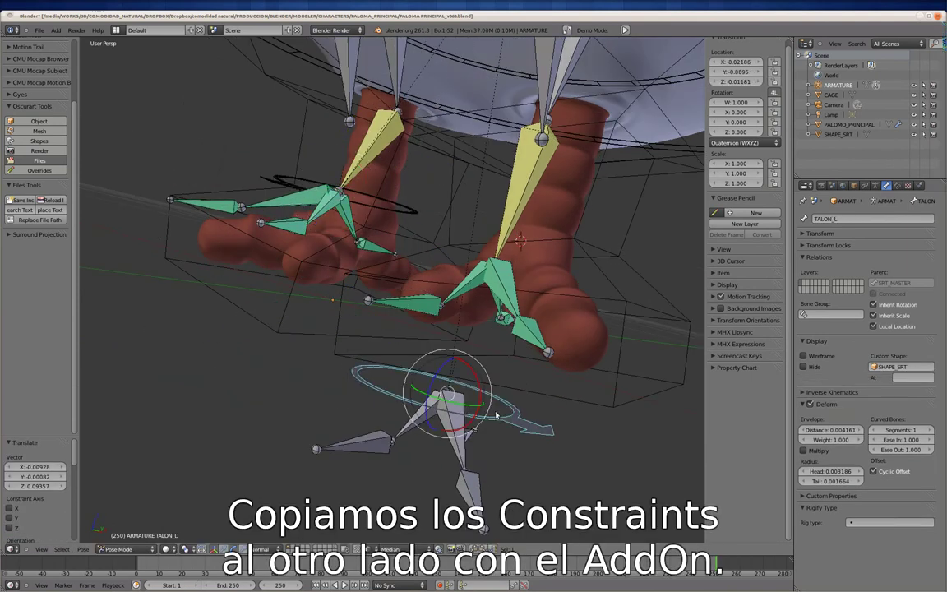
right_click(445, 368)
key(g)
click(621, 215)
right_click(402, 321)
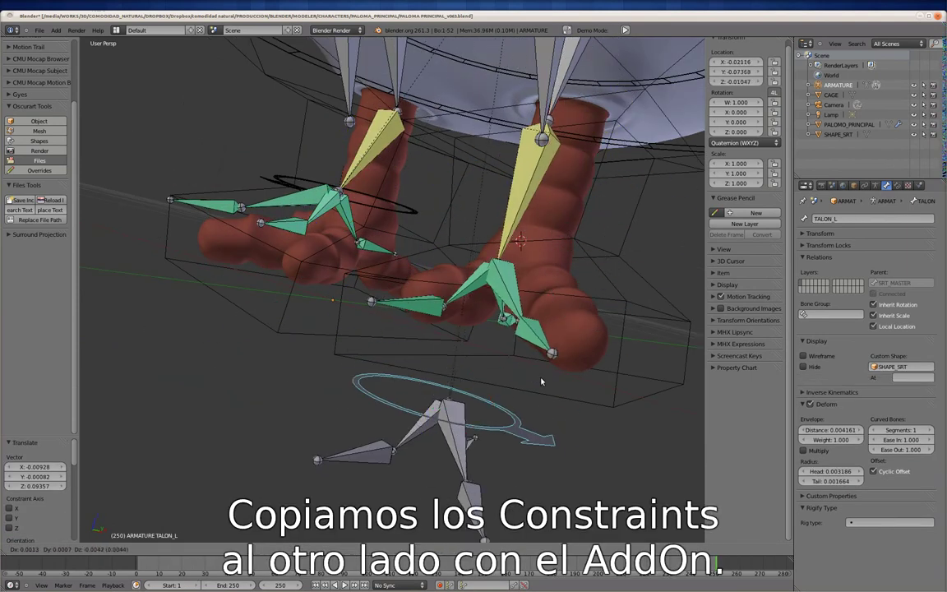
key(g)
click(397, 373)
middle_drag(398, 372, 411, 190)
Step: Clear all bones' locations and rotations, select POLE_L, and switch to Edit Mode
key(a)
key(alt+g)
key(alt+r)
right_click(415, 226)
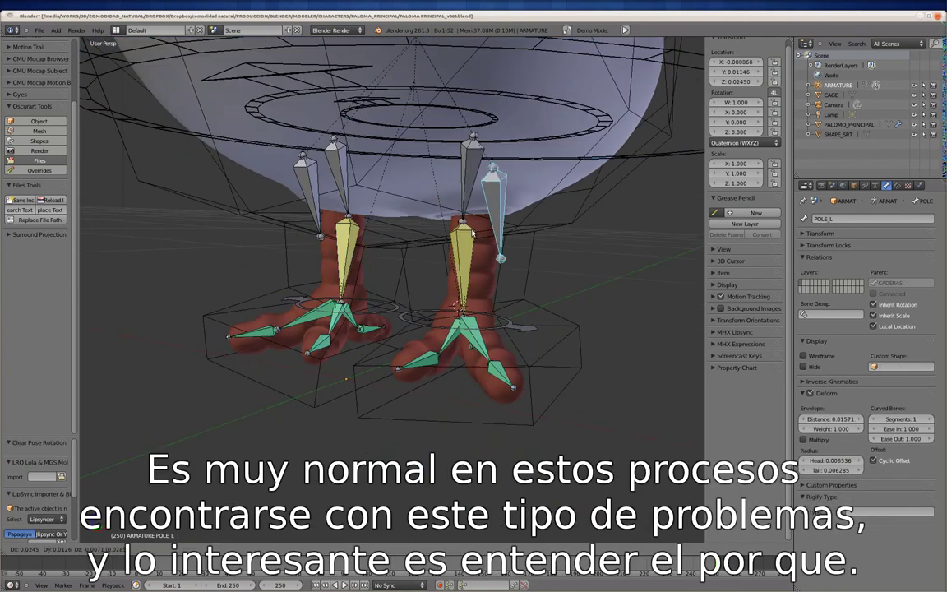
middle_drag(488, 228, 520, 225)
mouse_move(364, 200)
middle_down()
mouse_move(428, 213)
mouse_move(482, 270)
middle_up()
key(Tab)
scroll(428, 213, down, 3)
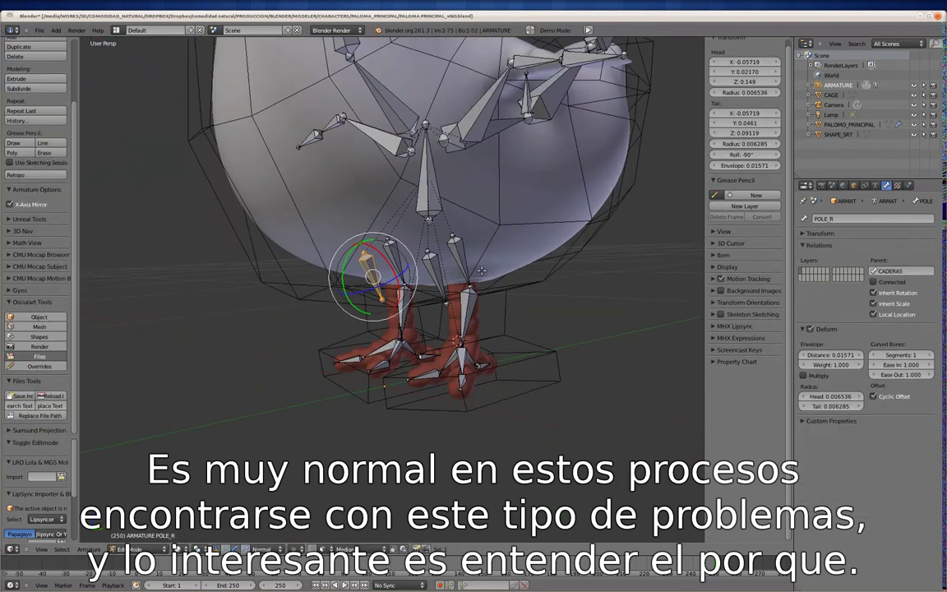
Step: Leave the armature's Edit Mode and add a new plane mesh to the scene
key(Tab)
key(shift+a)
click(558, 263)
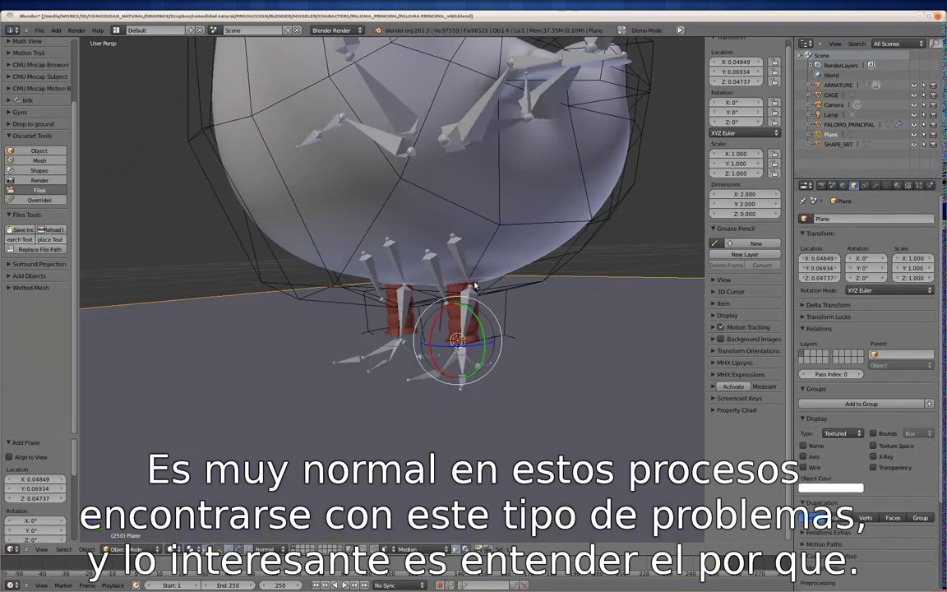
scroll(460, 226, down, 3)
scroll(464, 224, up, 3)
scroll(464, 225, down, 3)
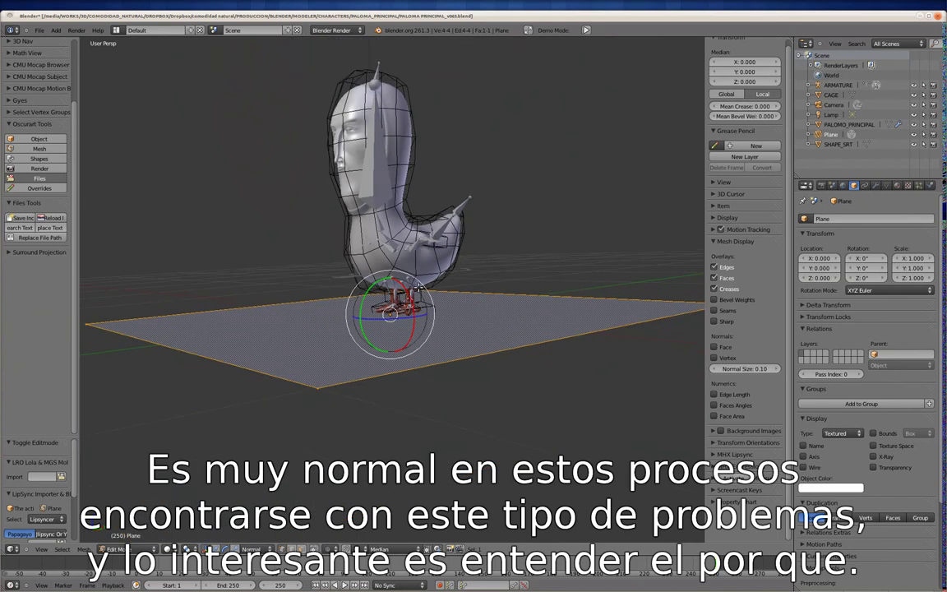
Step: Scale the plane in Edit Mode into a flat square frame, then return to Object Mode
key(Tab)
key(s)
click(500, 278)
key(ctrl+Tab)
key(Tab)
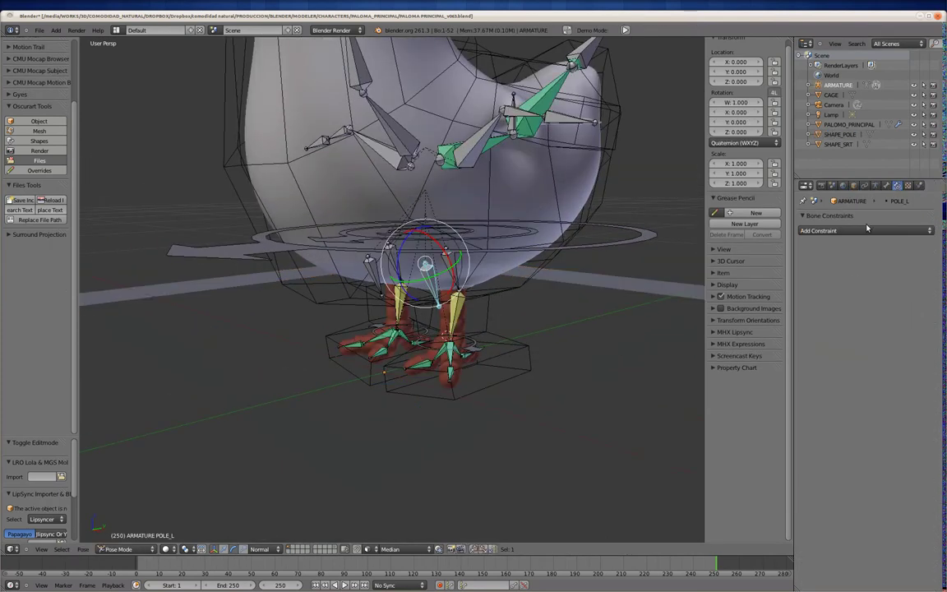
Step: Set SHAPE_POLE as the custom shape for both pole bones, POLE_L and POLE_R
click(885, 185)
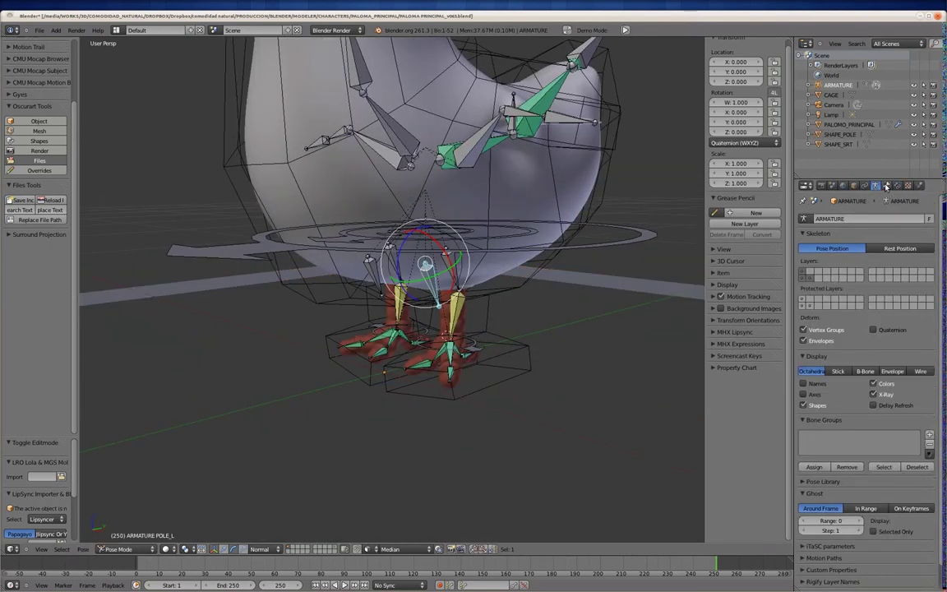
click(905, 421)
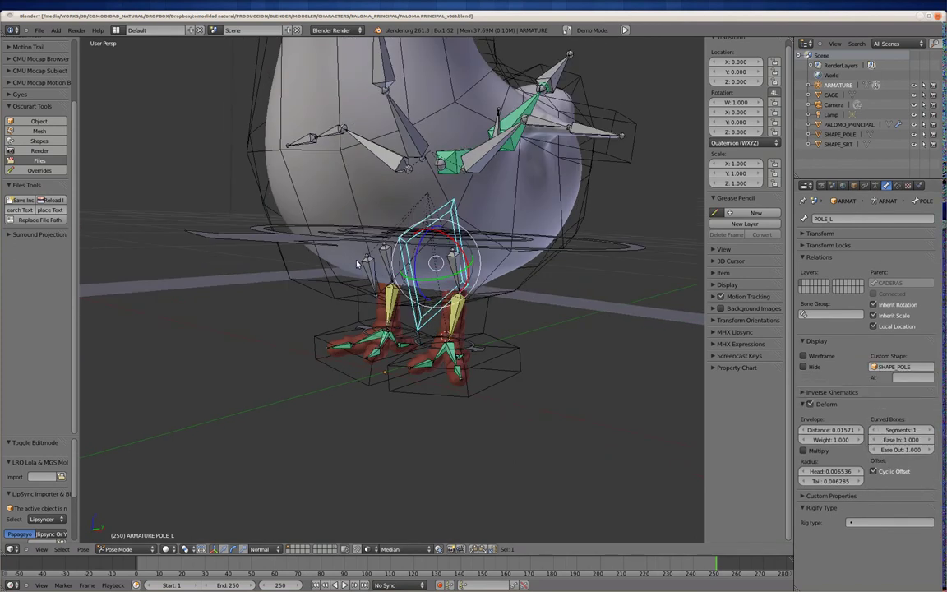
click(887, 430)
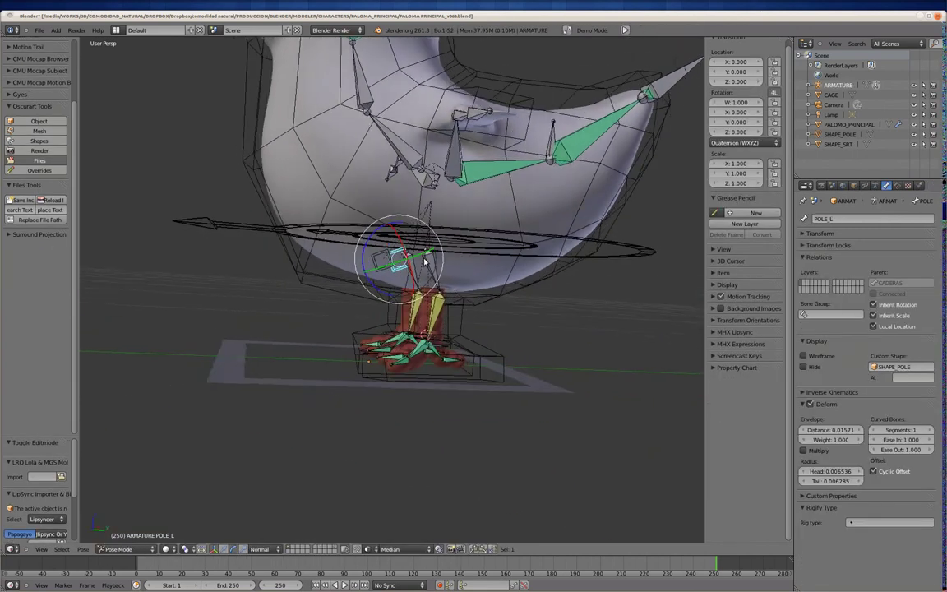
middle_drag(425, 262, 382, 234)
Step: Check the legs from several angles, then select the SHAPE_POLE mesh in Object Mode
key(Tab)
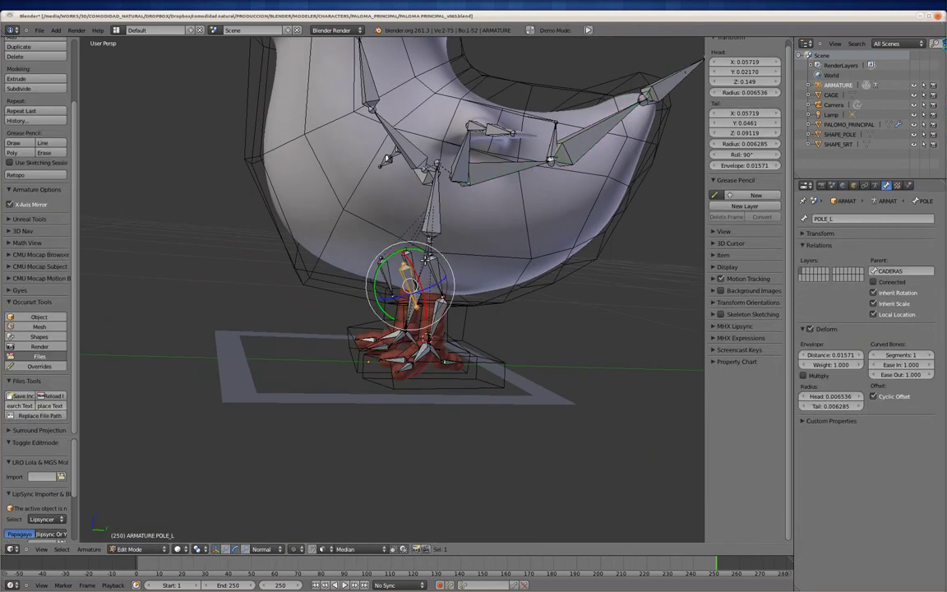
click(223, 549)
middle_drag(345, 427, 391, 298)
key(Tab)
middle_drag(311, 316, 533, 325)
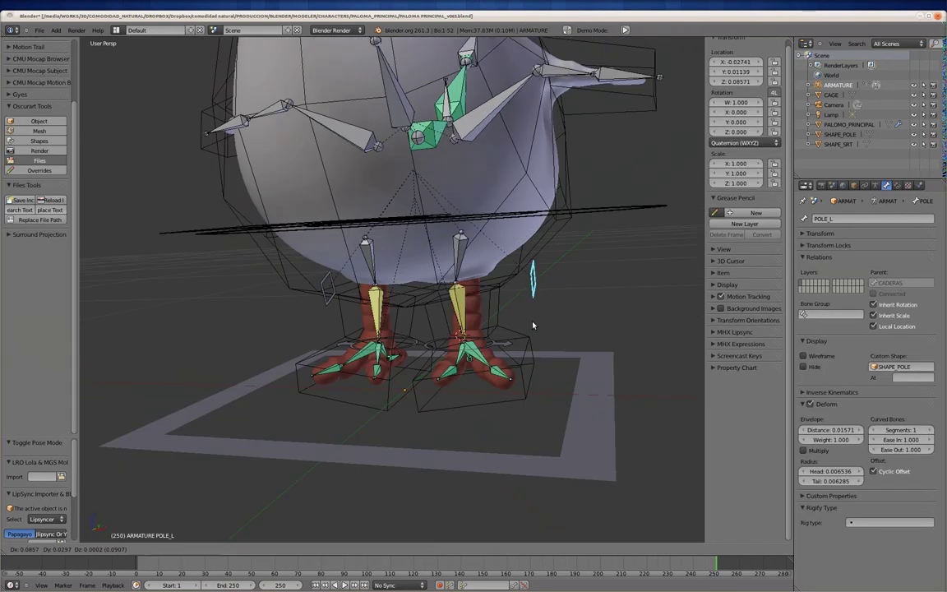
key(Escape)
middle_drag(538, 283, 446, 286)
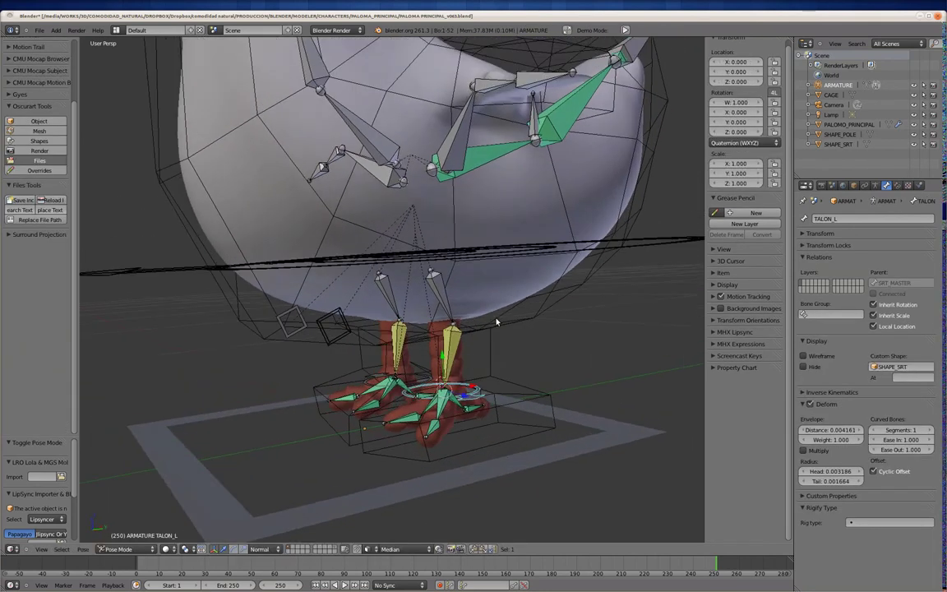
key(ctrl+Tab)
right_click(507, 387)
Step: Move the SHAPE_POLE and CAGE meshes onto other, hidden layers
click(657, 384)
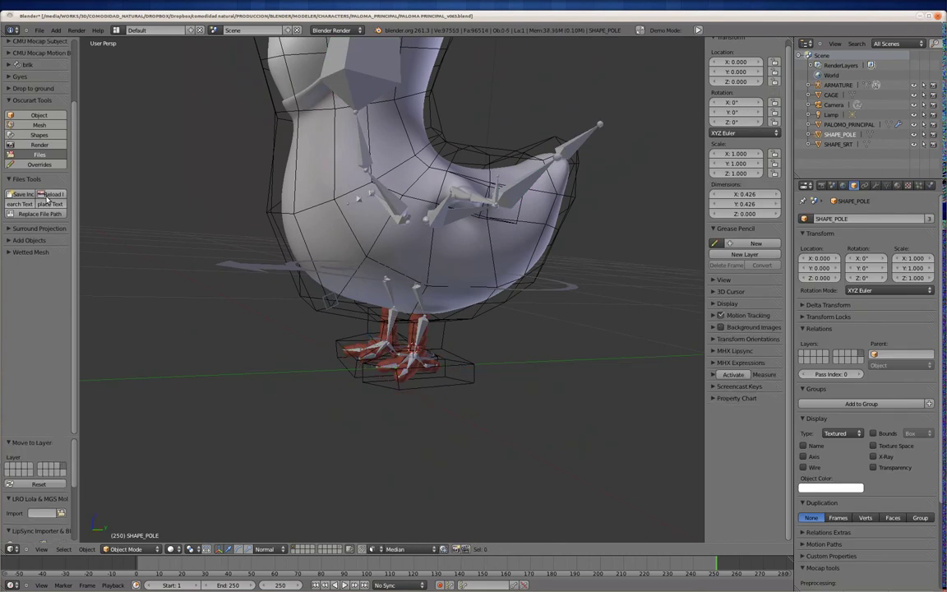
middle_drag(238, 242, 503, 294)
right_click(503, 293)
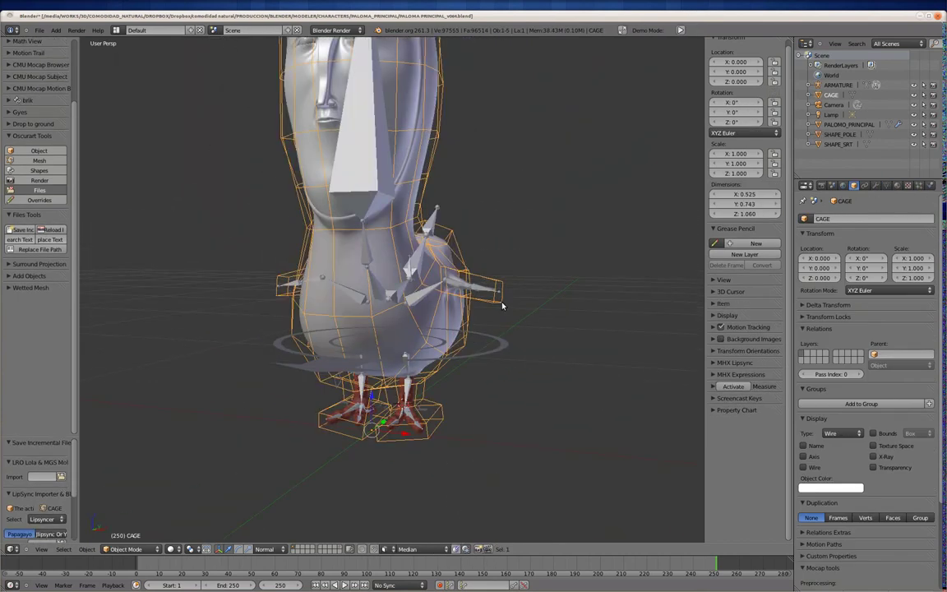
key(m)
click(599, 321)
Step: Test-move the GLOBAL_SRT ring and CADERAS hip bone to check the rig moves the body
middle_drag(600, 321, 524, 359)
right_click(525, 359)
key(g)
right_click(441, 260)
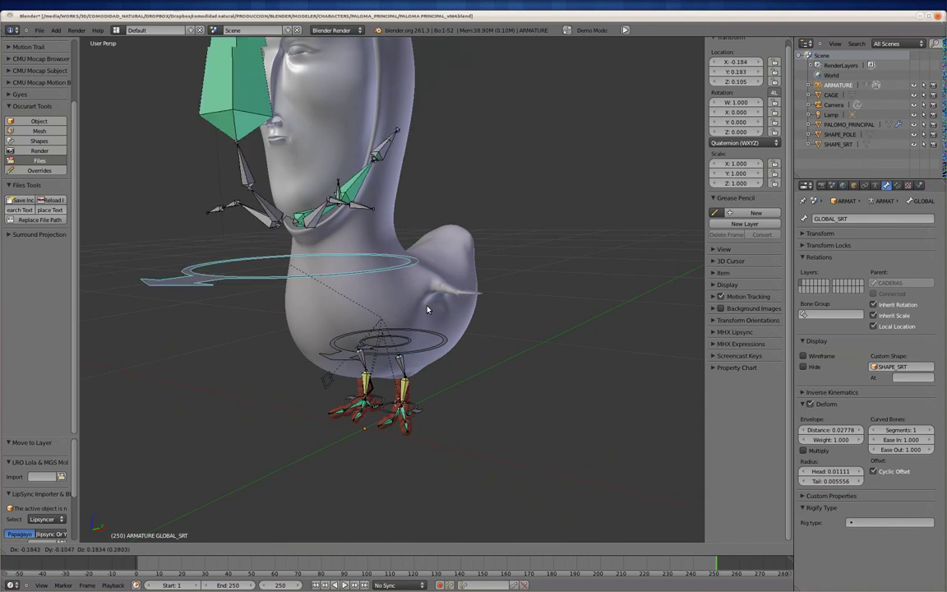
right_click(384, 275)
key(g)
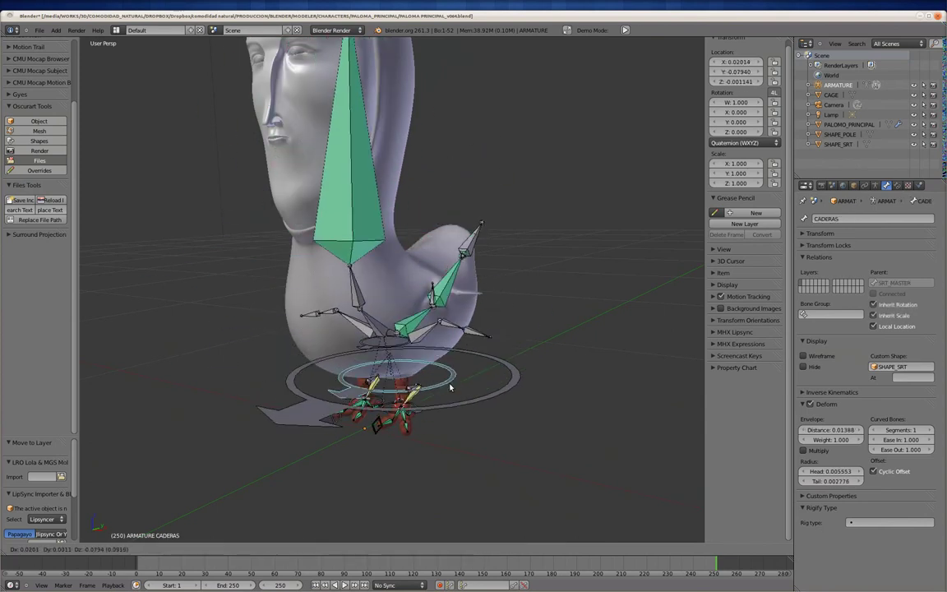
right_click(473, 362)
right_click(493, 366)
mouse_move(493, 365)
middle_down()
mouse_move(508, 370)
mouse_move(450, 354)
middle_up()
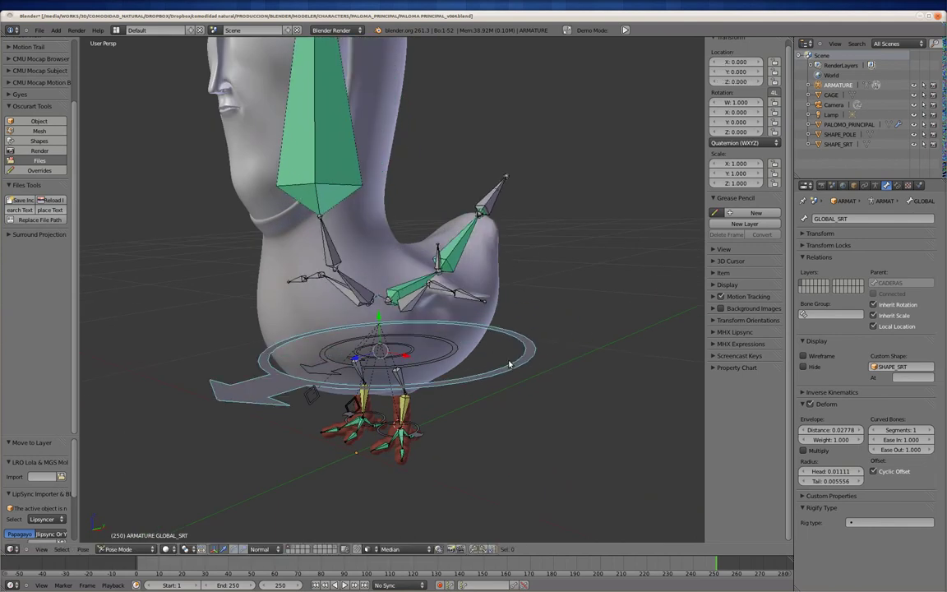
key(g)
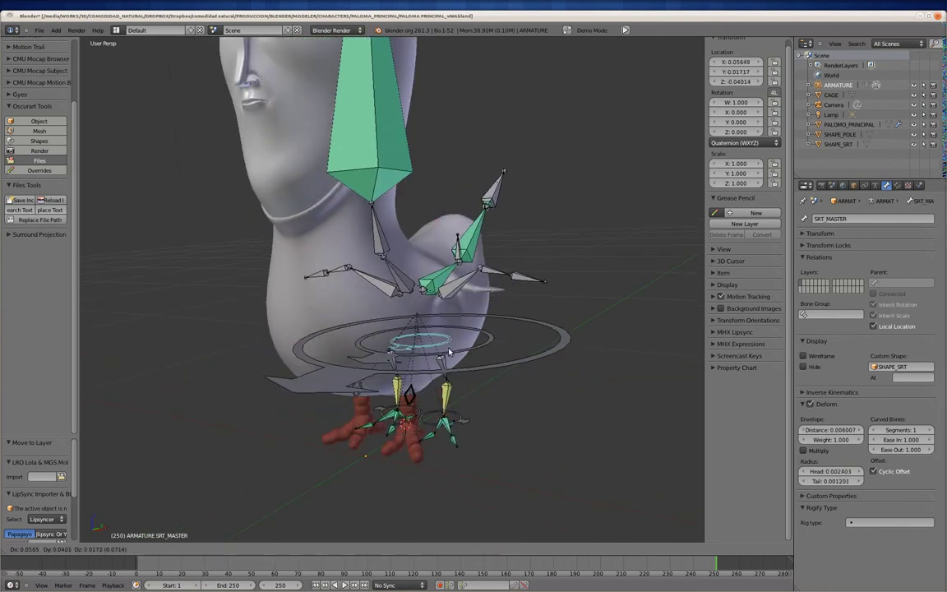